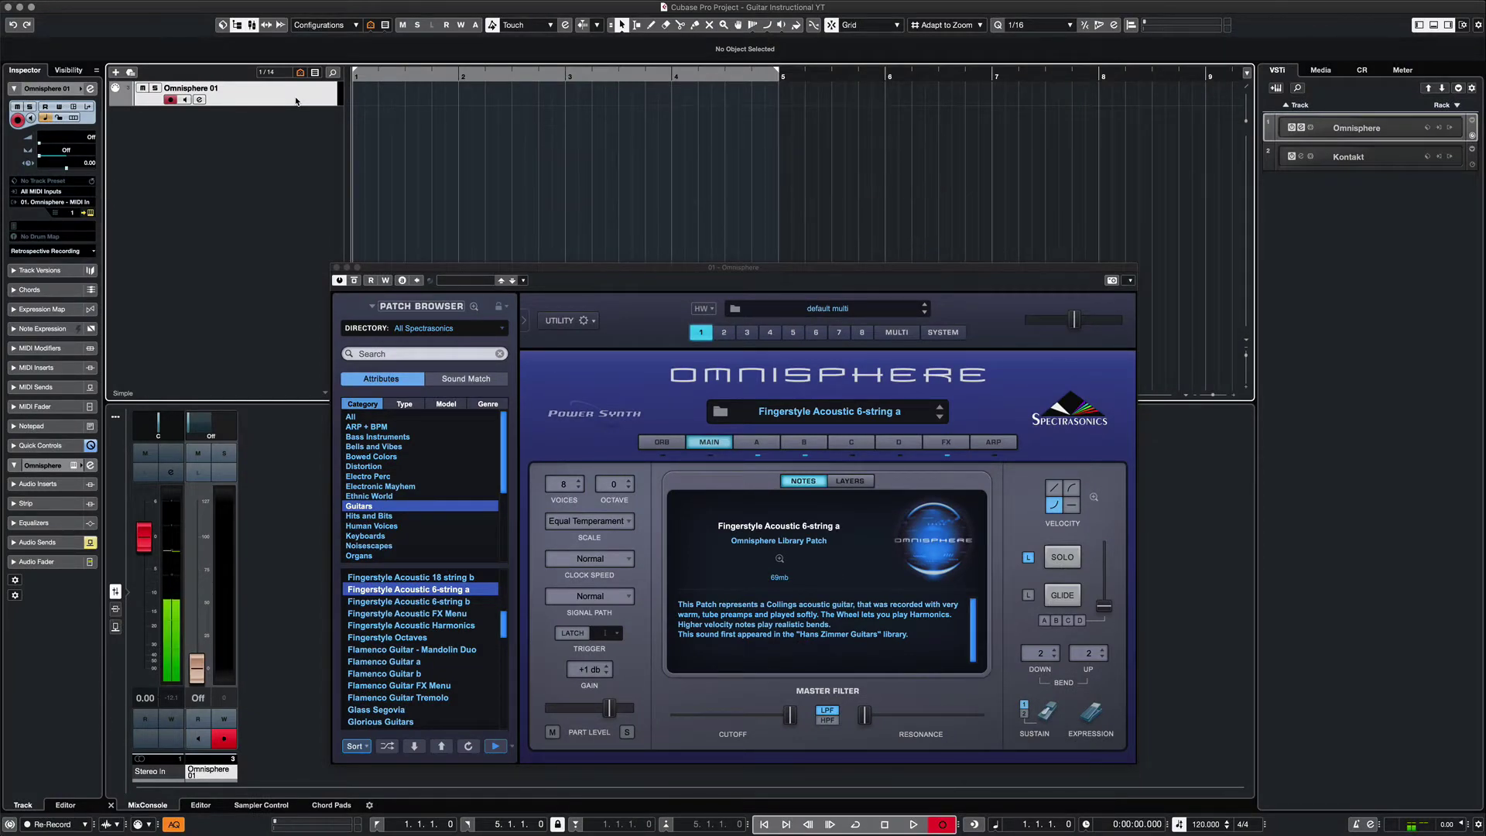
Record a four-chord guitar progression on the Omnisphere 01 track and align the chords with the starts of bars 1 to 4
key(KP_Multiply)
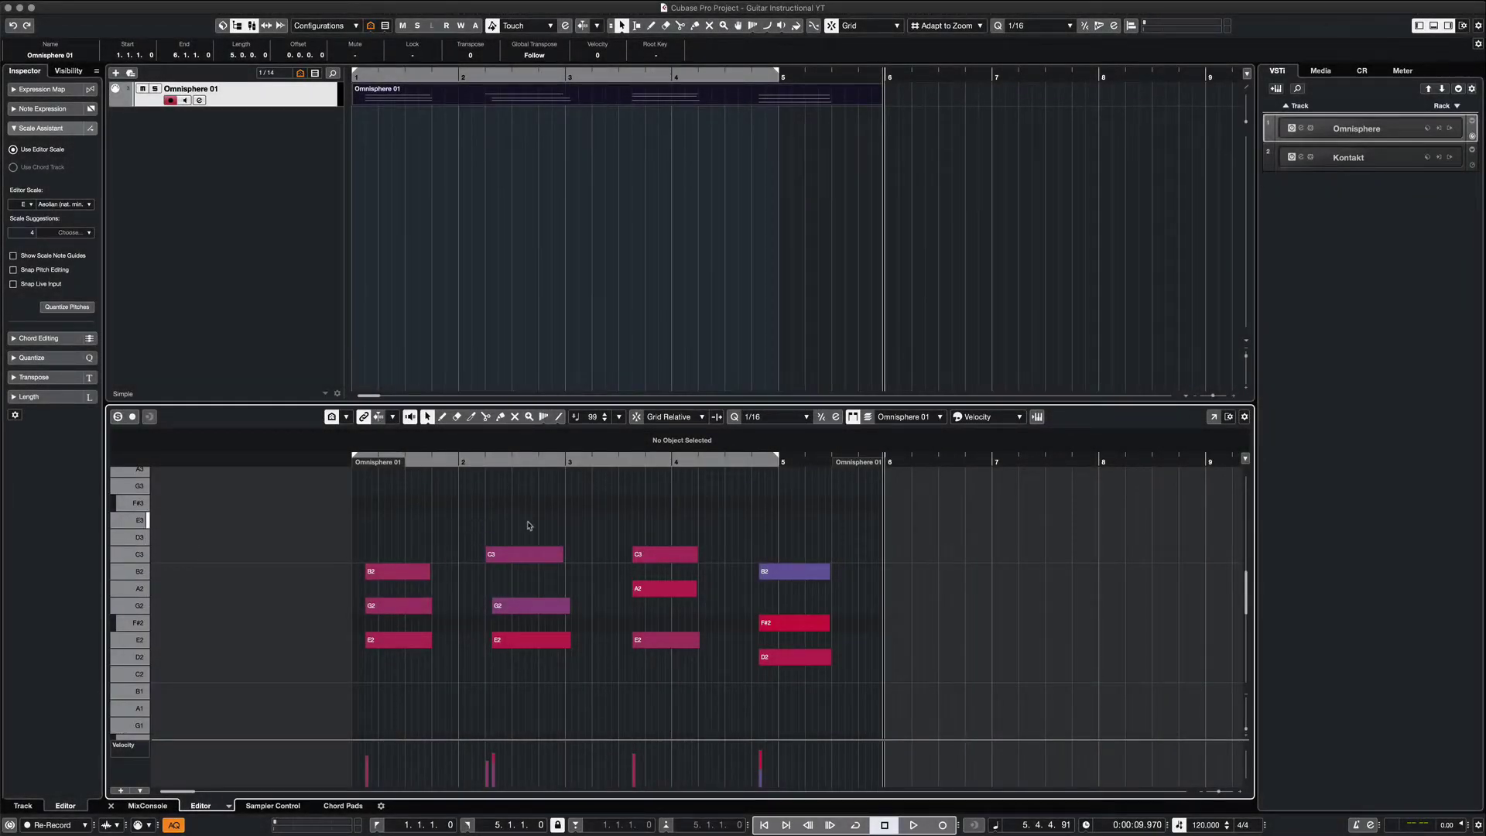
scroll(530, 525, up, 5)
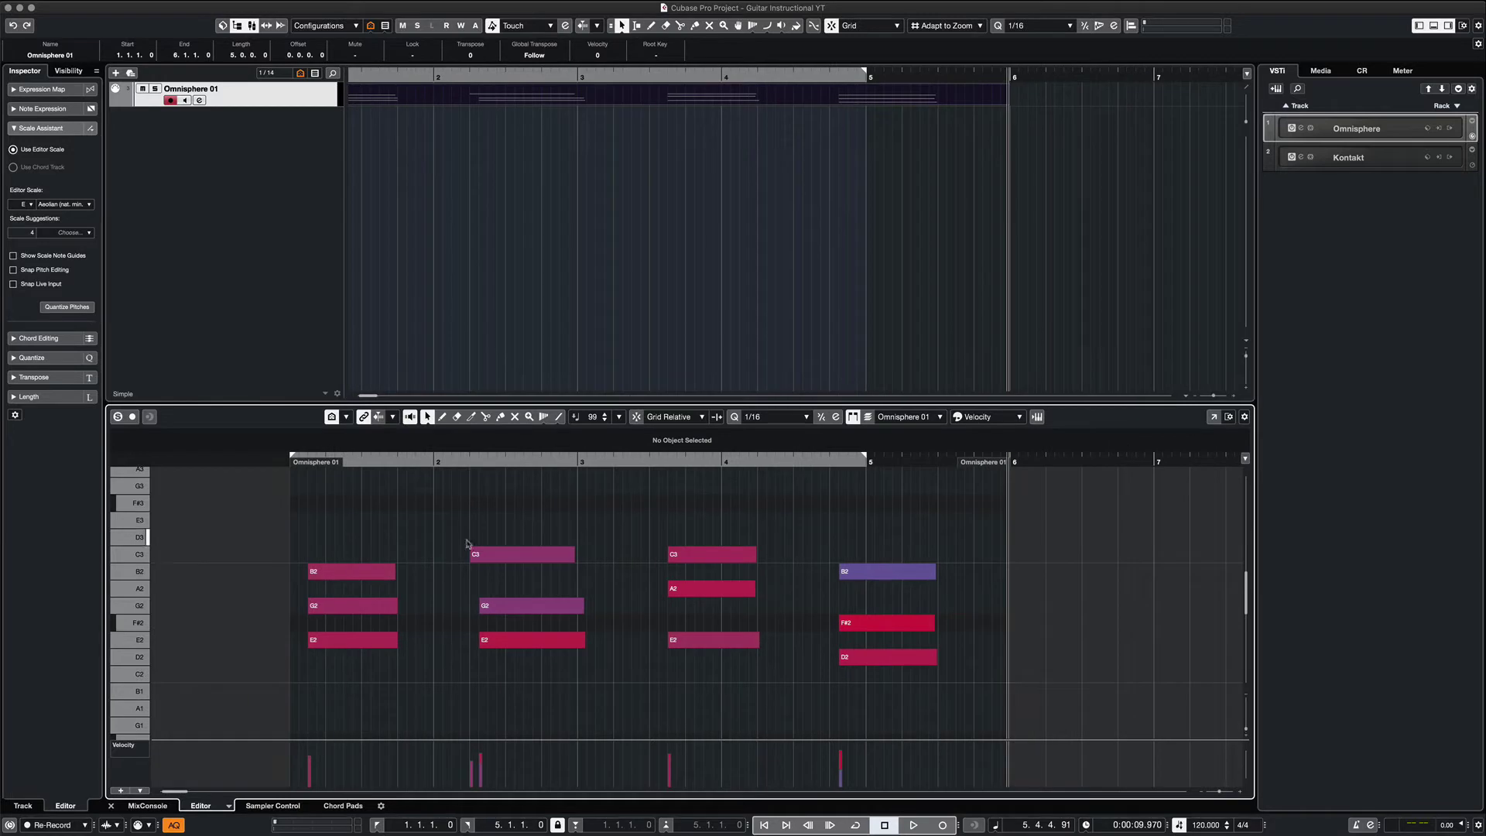
drag(346, 562, 353, 672)
drag(350, 608, 333, 606)
drag(508, 540, 529, 657)
mouse_move(526, 606)
mouse_down()
mouse_move(482, 602)
mouse_move(518, 596)
mouse_up()
drag(712, 523, 630, 643)
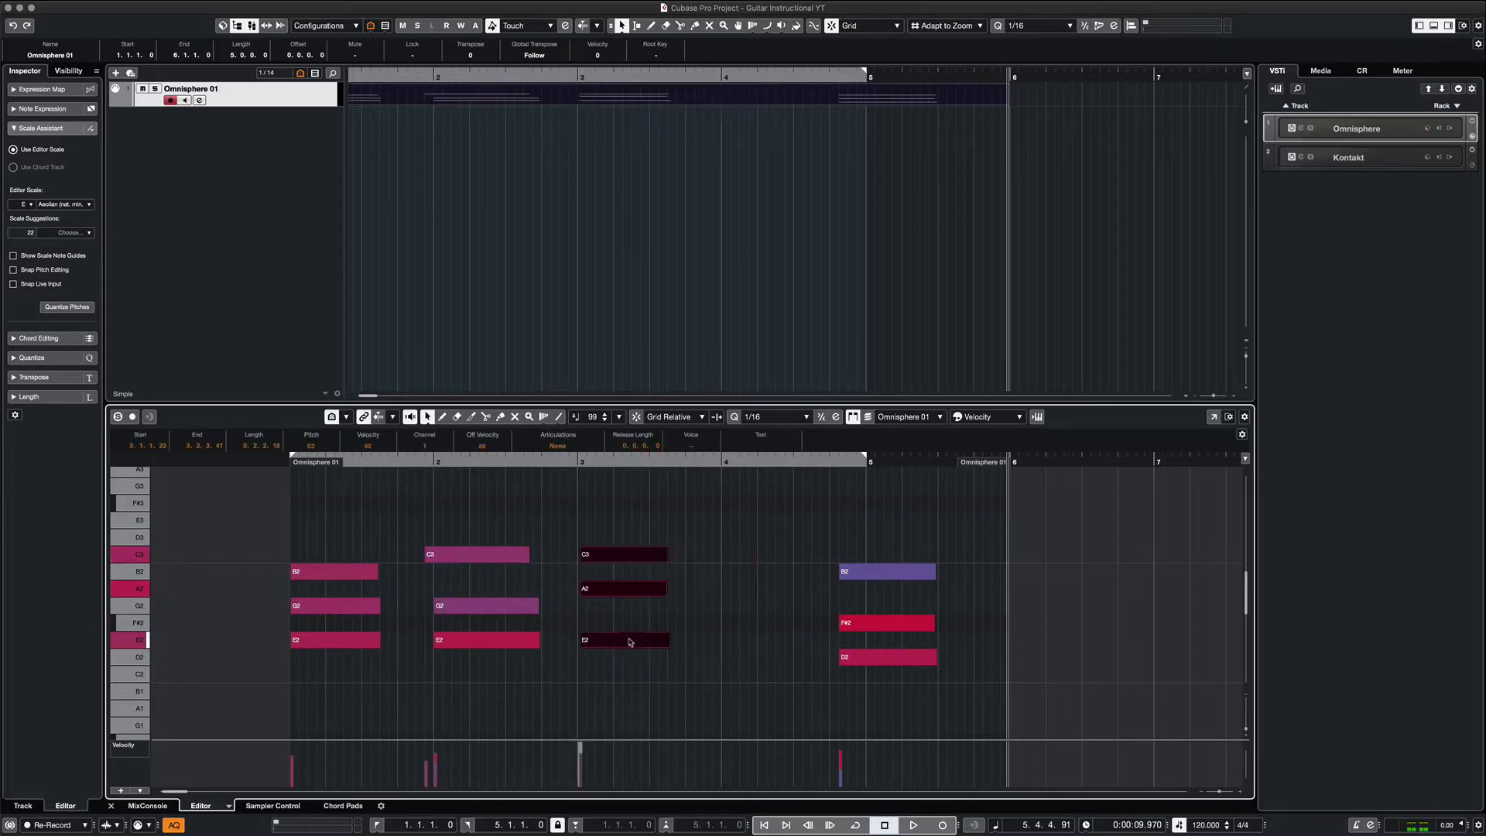
mouse_move(889, 529)
mouse_down()
mouse_move(888, 668)
mouse_move(886, 654)
mouse_move(751, 641)
mouse_up()
click(691, 612)
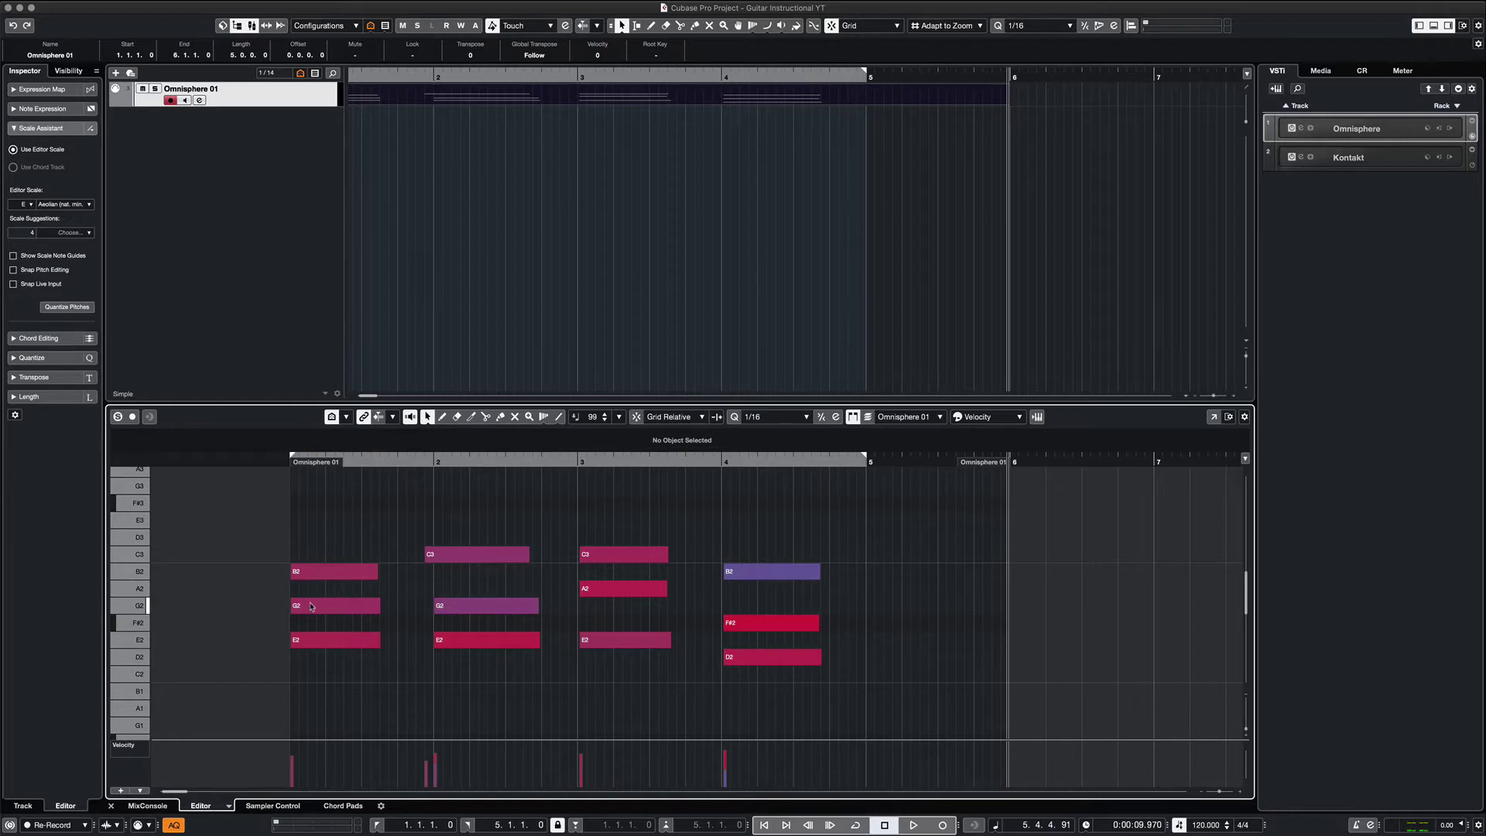
Offset individual notes within the four chords by small amounts so each chord sounds strummed from its lowest note upward
drag(311, 605, 320, 574)
click(316, 574)
drag(439, 555, 452, 557)
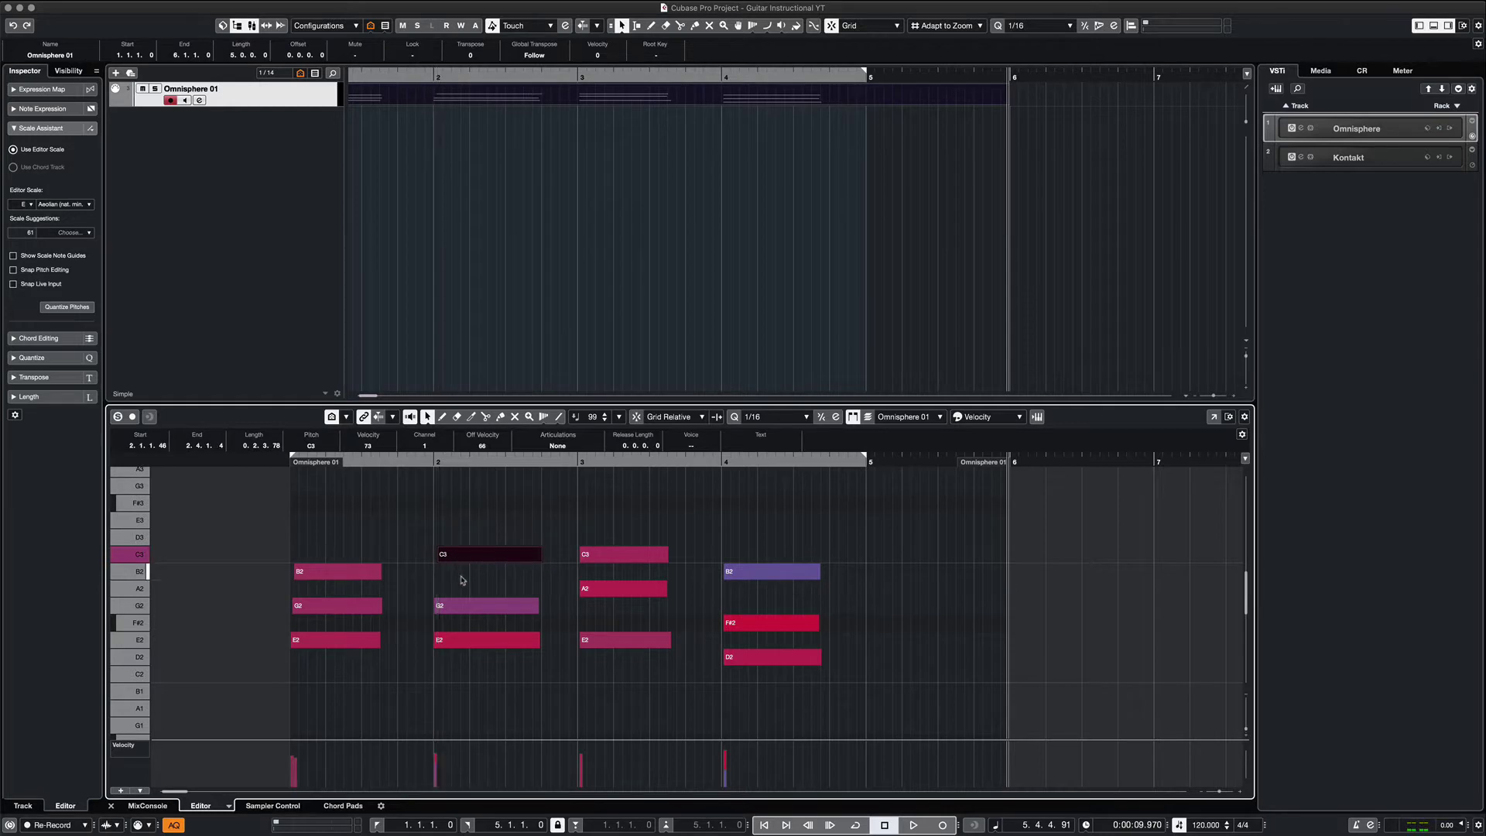
click(593, 553)
drag(594, 554, 595, 554)
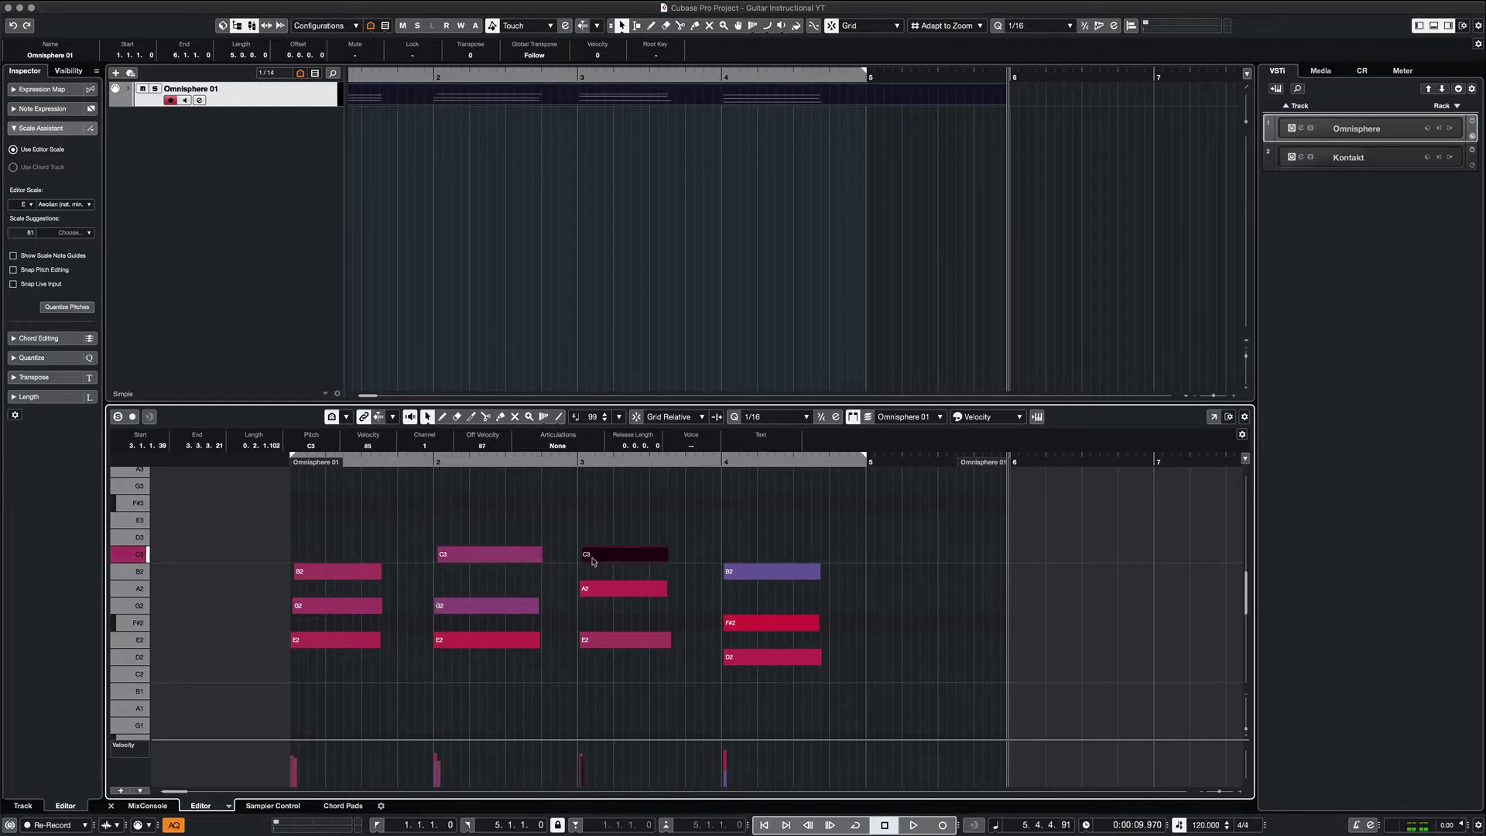
drag(595, 639, 593, 641)
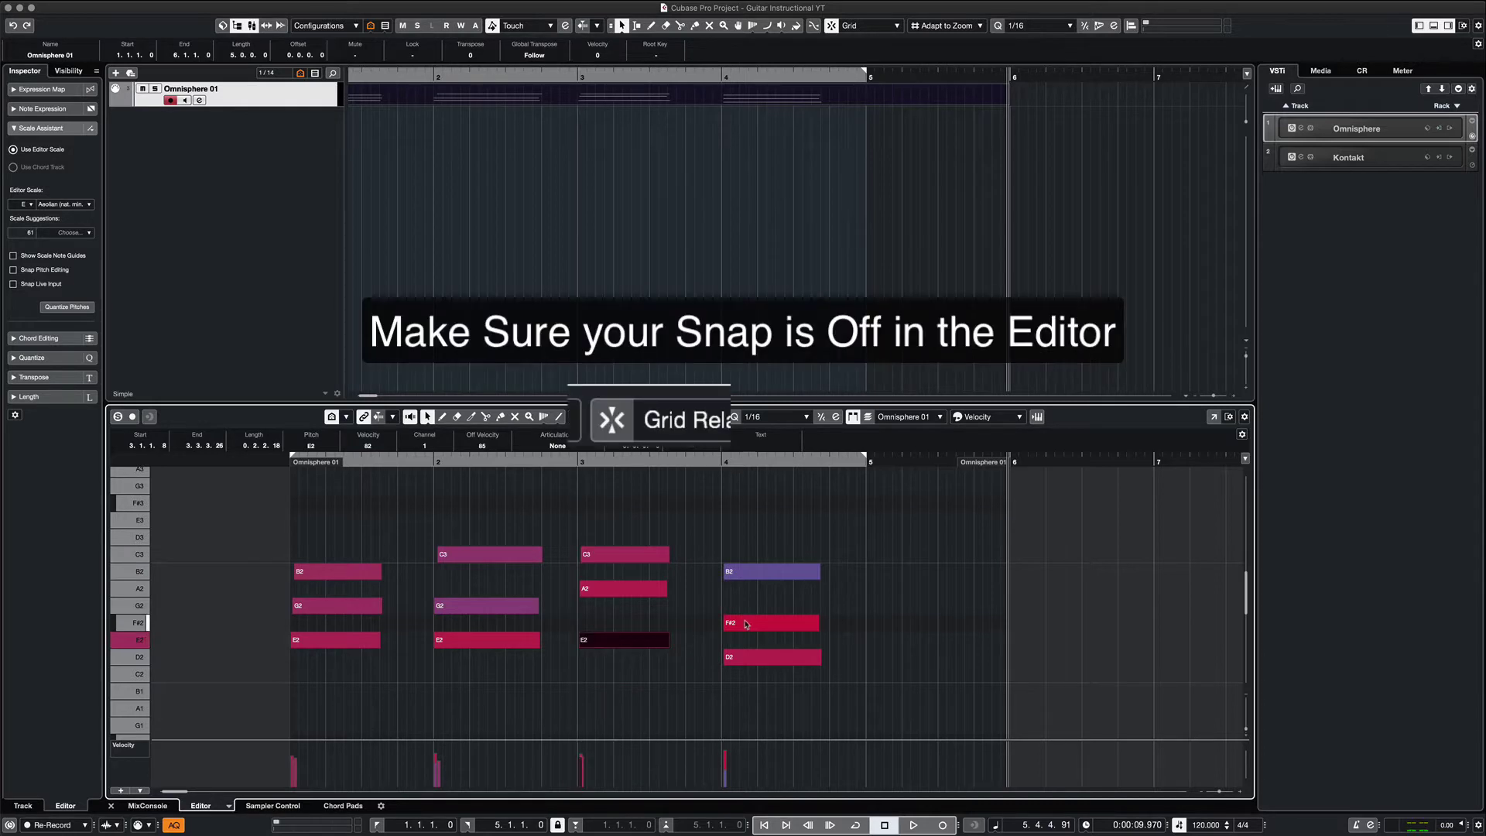
click(747, 624)
drag(747, 571, 750, 571)
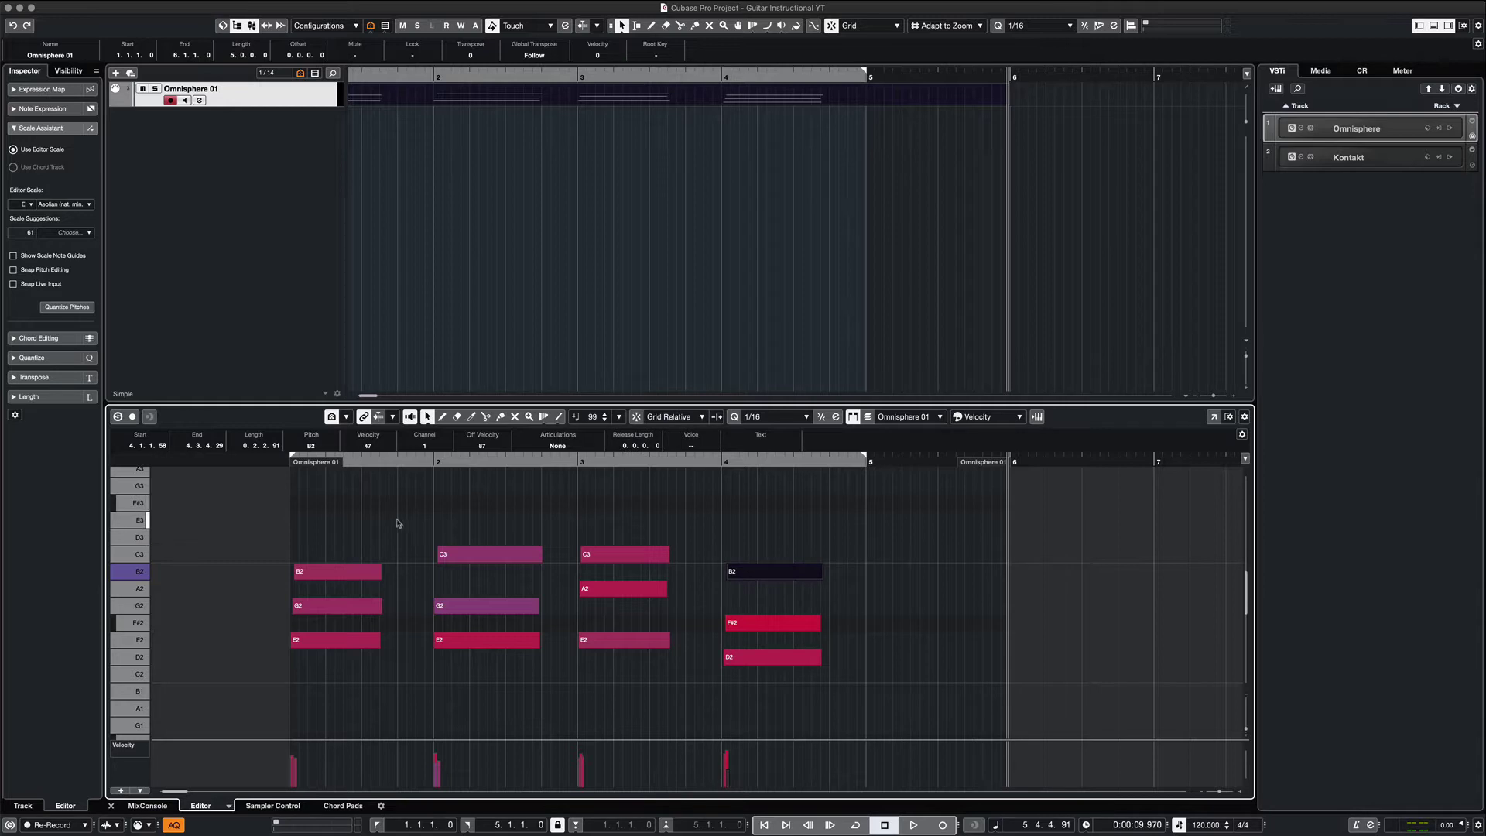
Lengthen all the chord notes together so they fill most of each bar, and loop playback from the beginning
drag(358, 515, 851, 624)
click(870, 656)
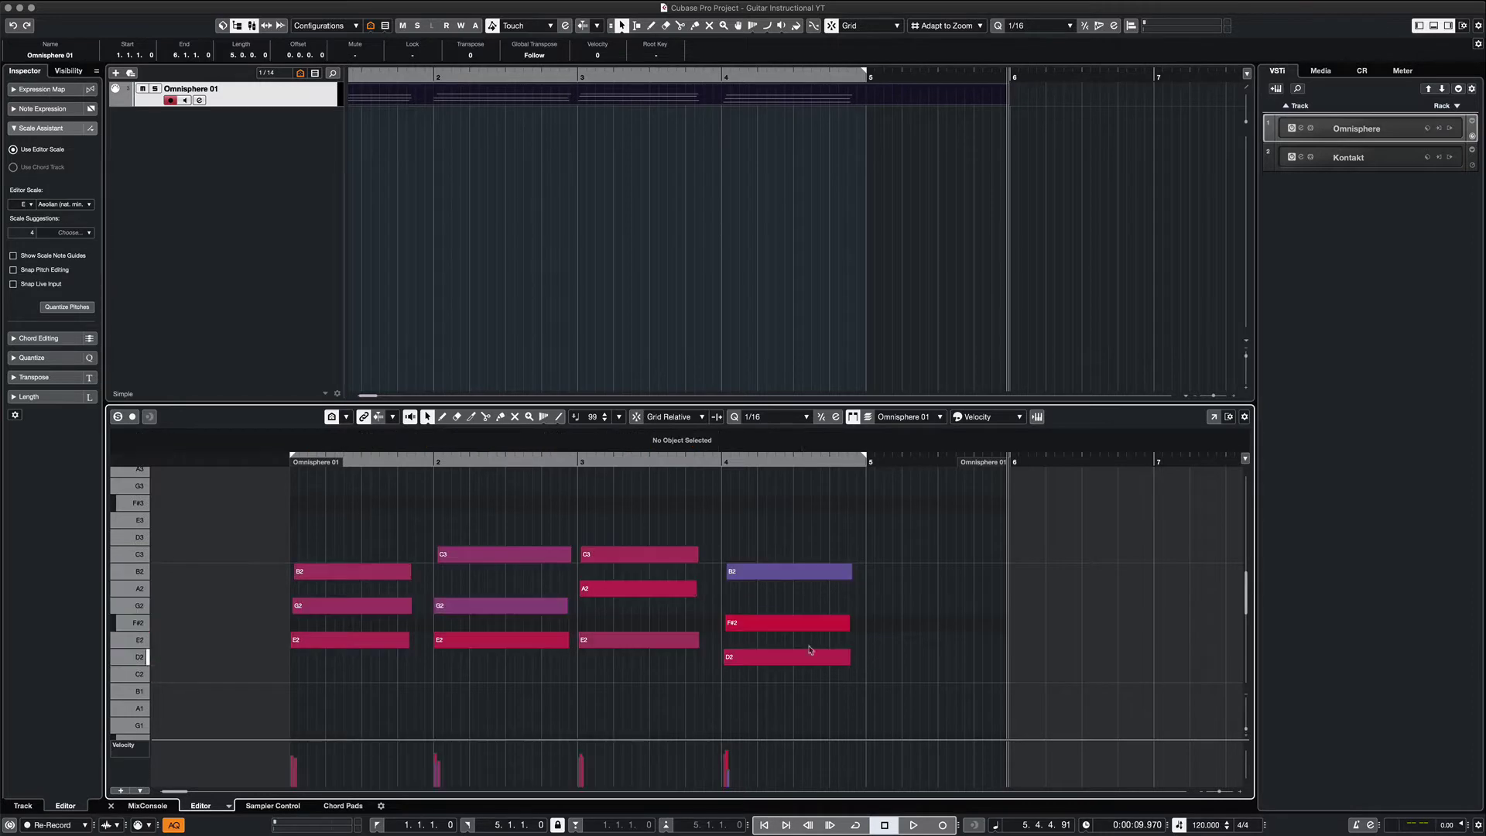
key(Home)
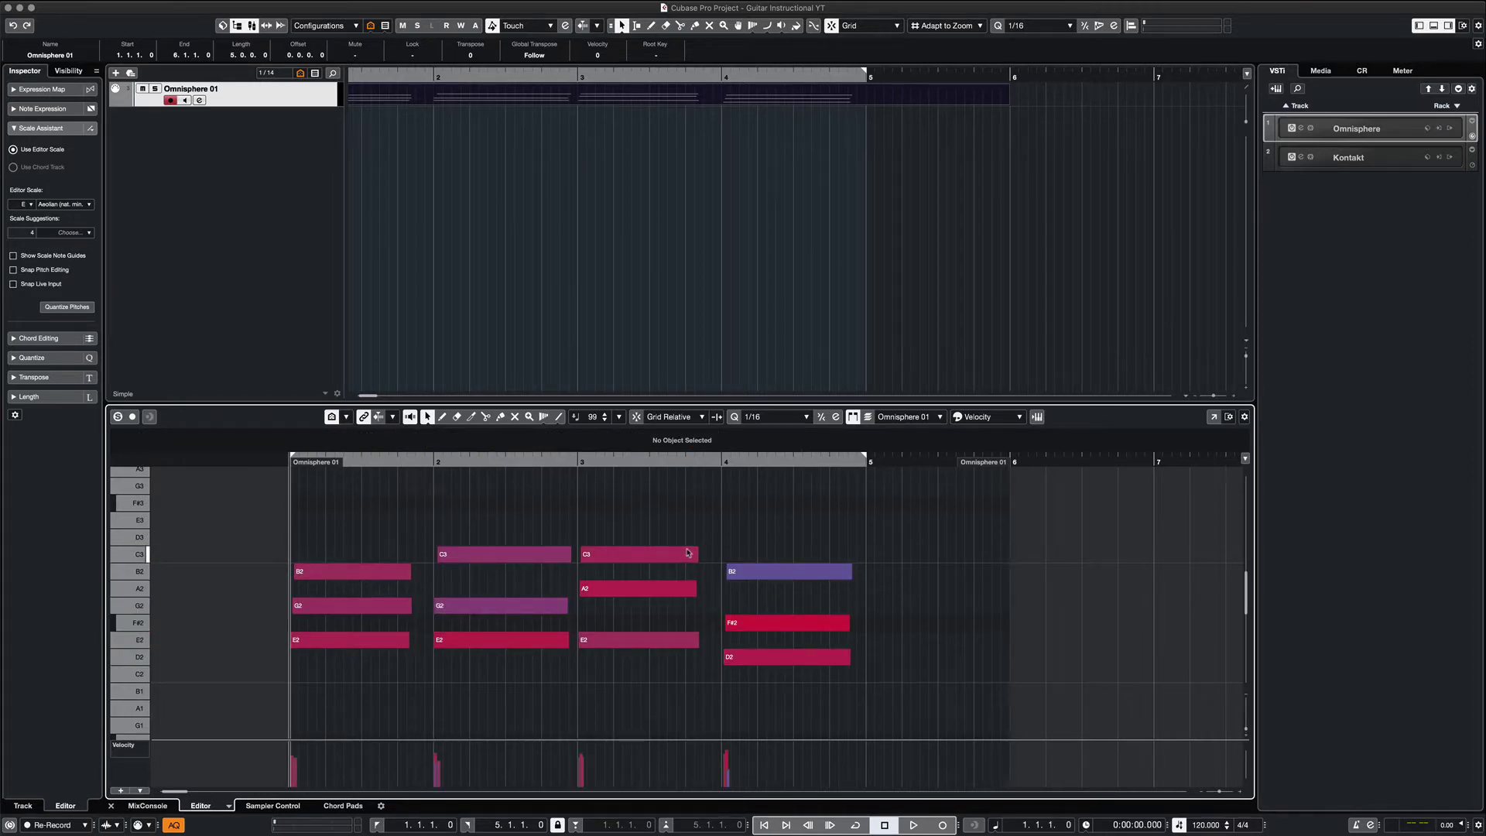
key(KP_Divide)
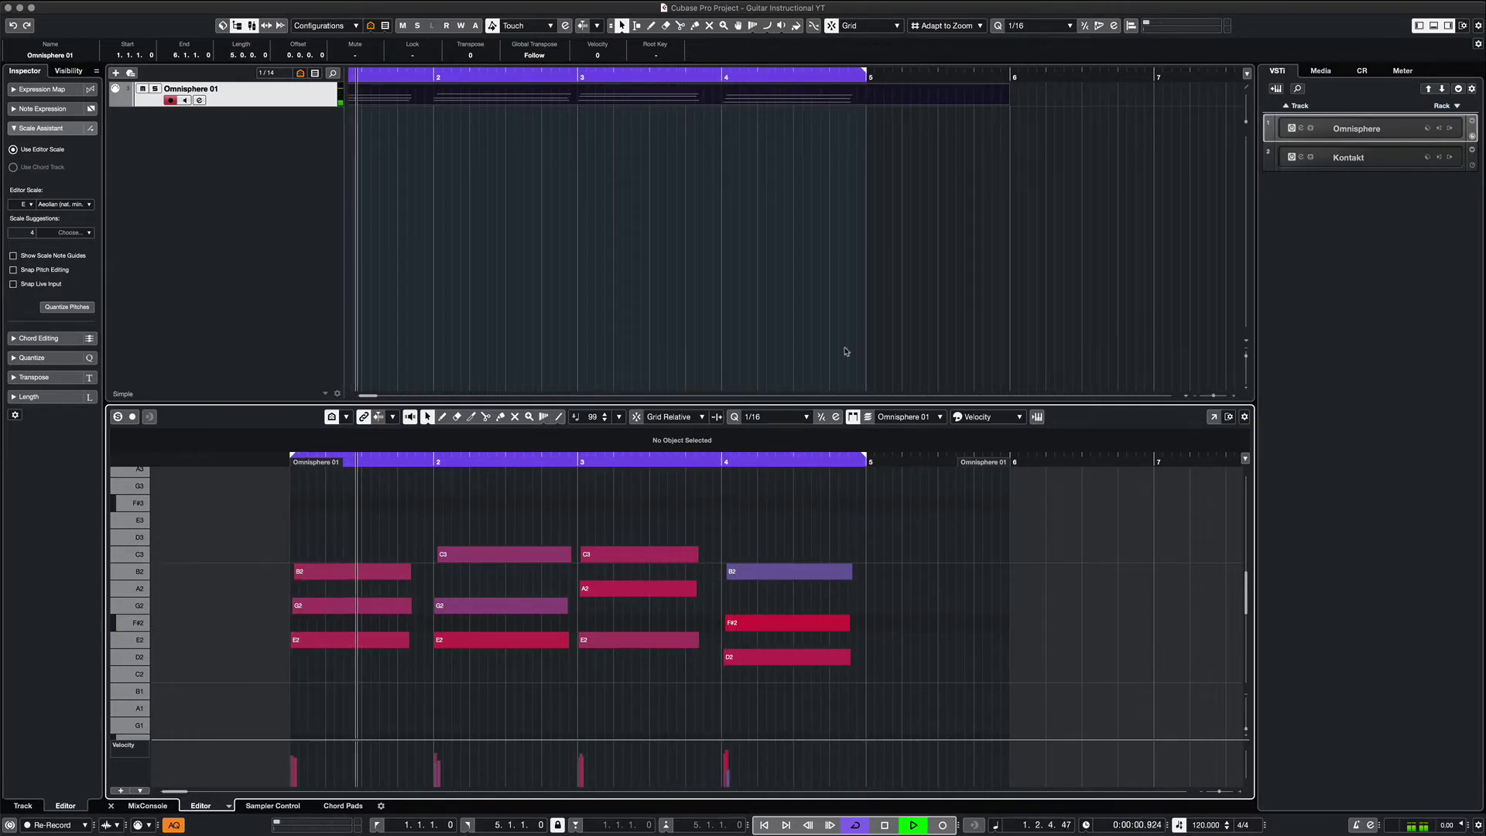
Trim the Omnisphere 01 MIDI event to end at bar 5 and place a copy directly after it
drag(1010, 99, 865, 103)
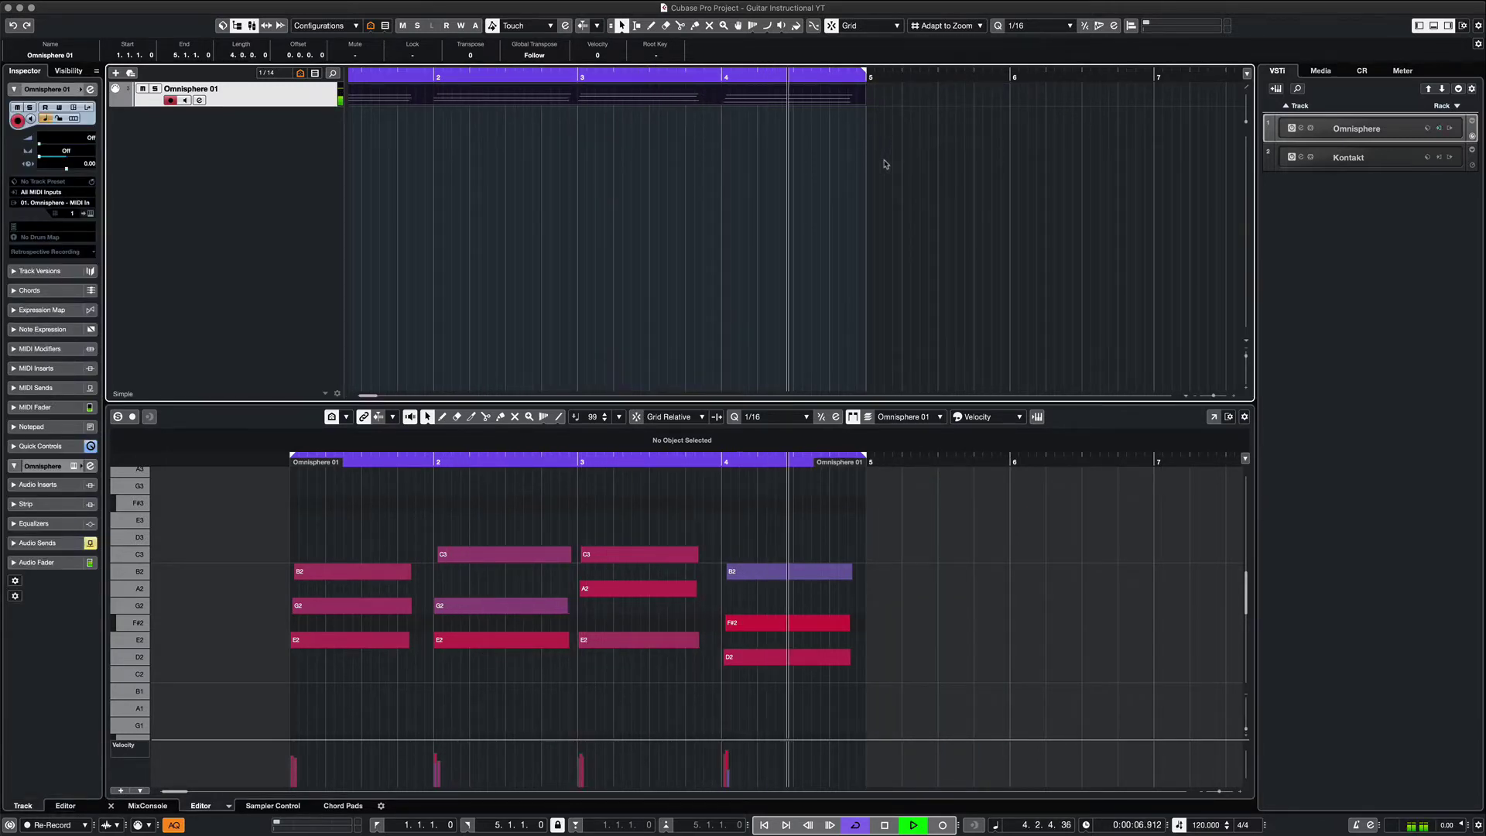
key(space)
click(823, 166)
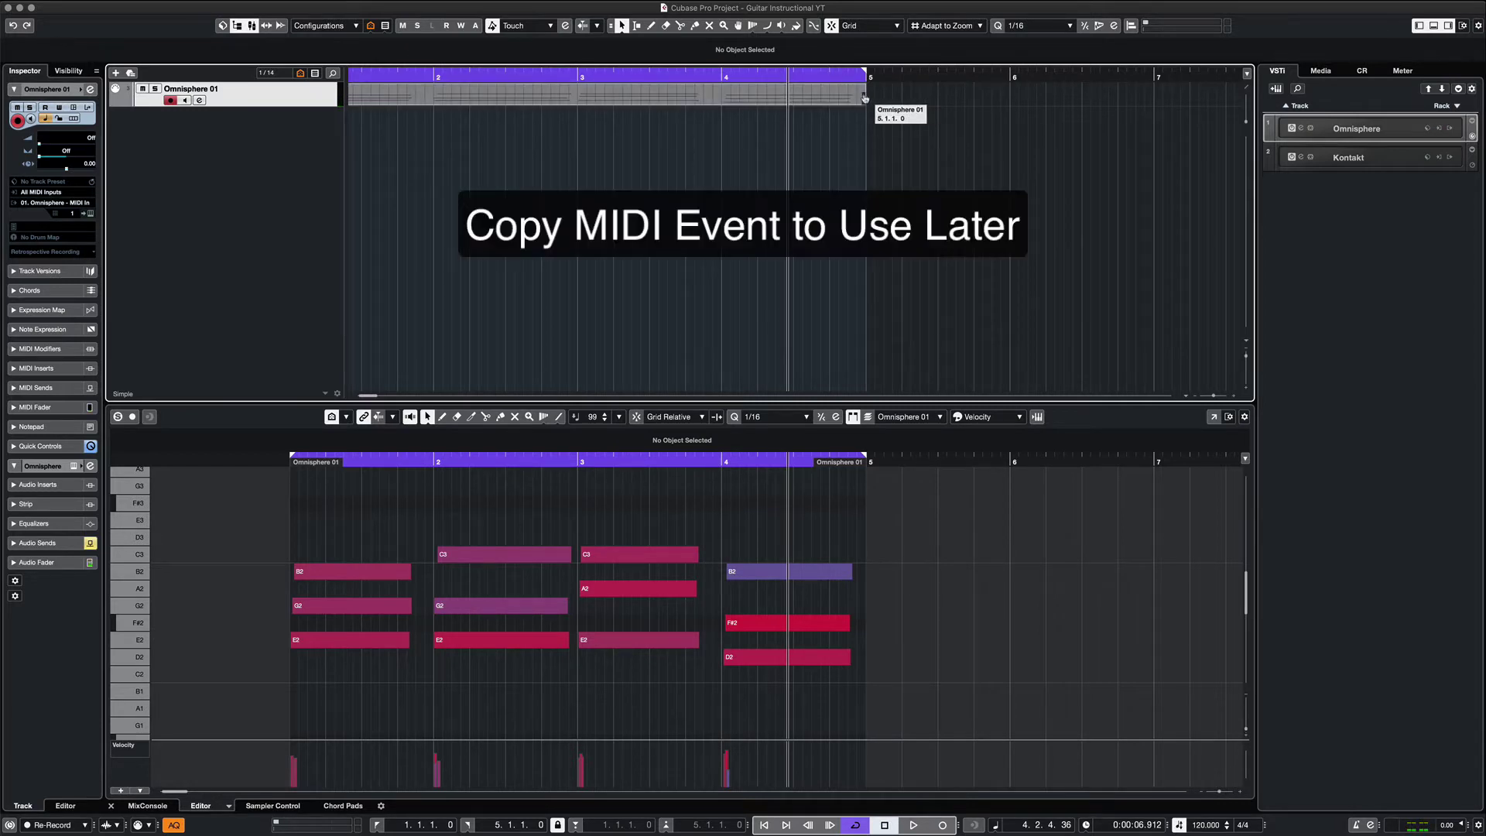
drag(864, 95, 892, 101)
scroll(883, 131, right, 3)
click(875, 147)
scroll(875, 147, left, 3)
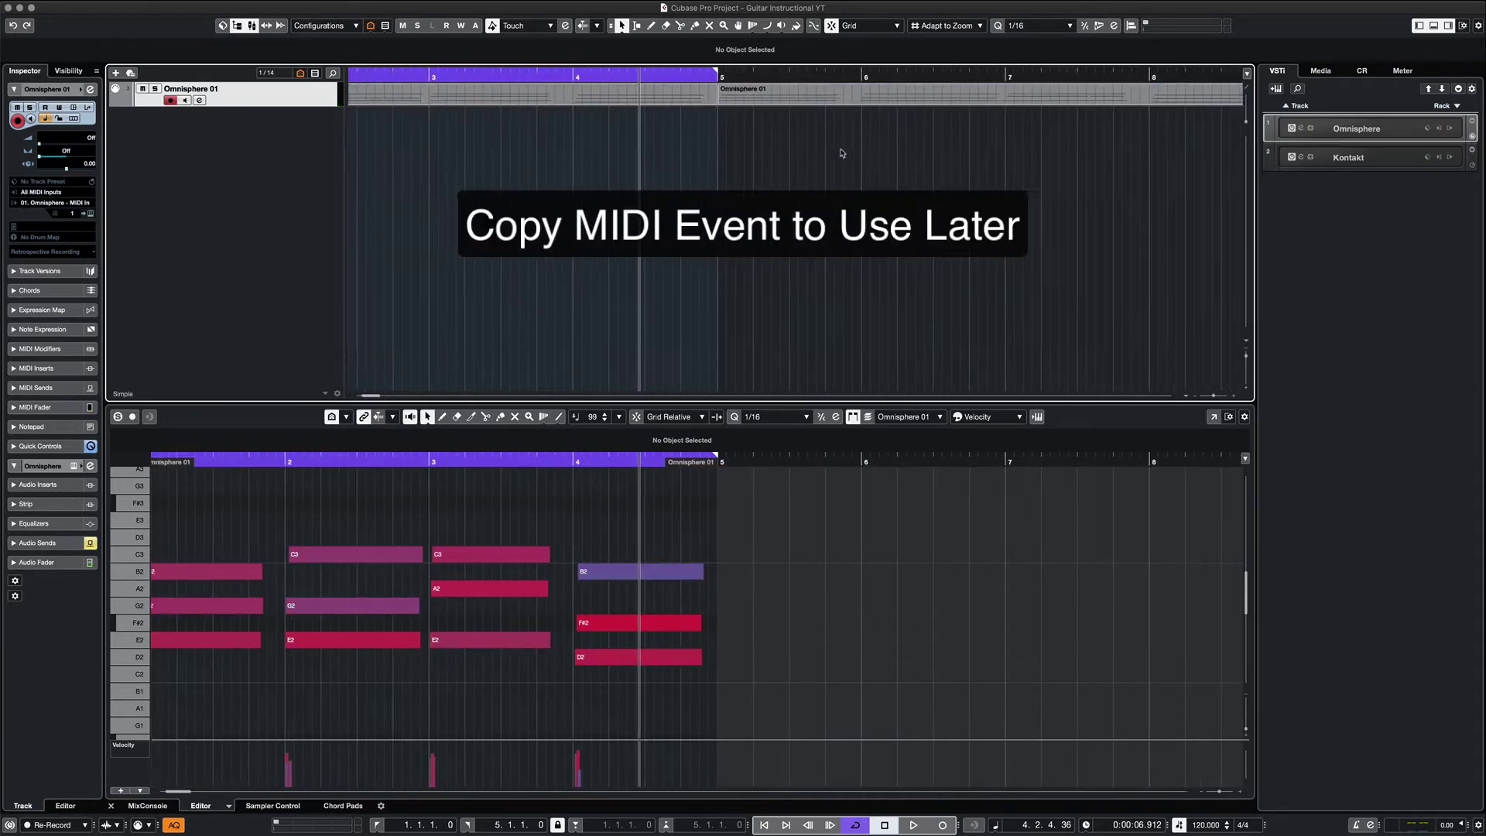
Add an F#3 melody note at the start of bar 3 and an E3 halfway through it, both with reduced velocity
click(708, 99)
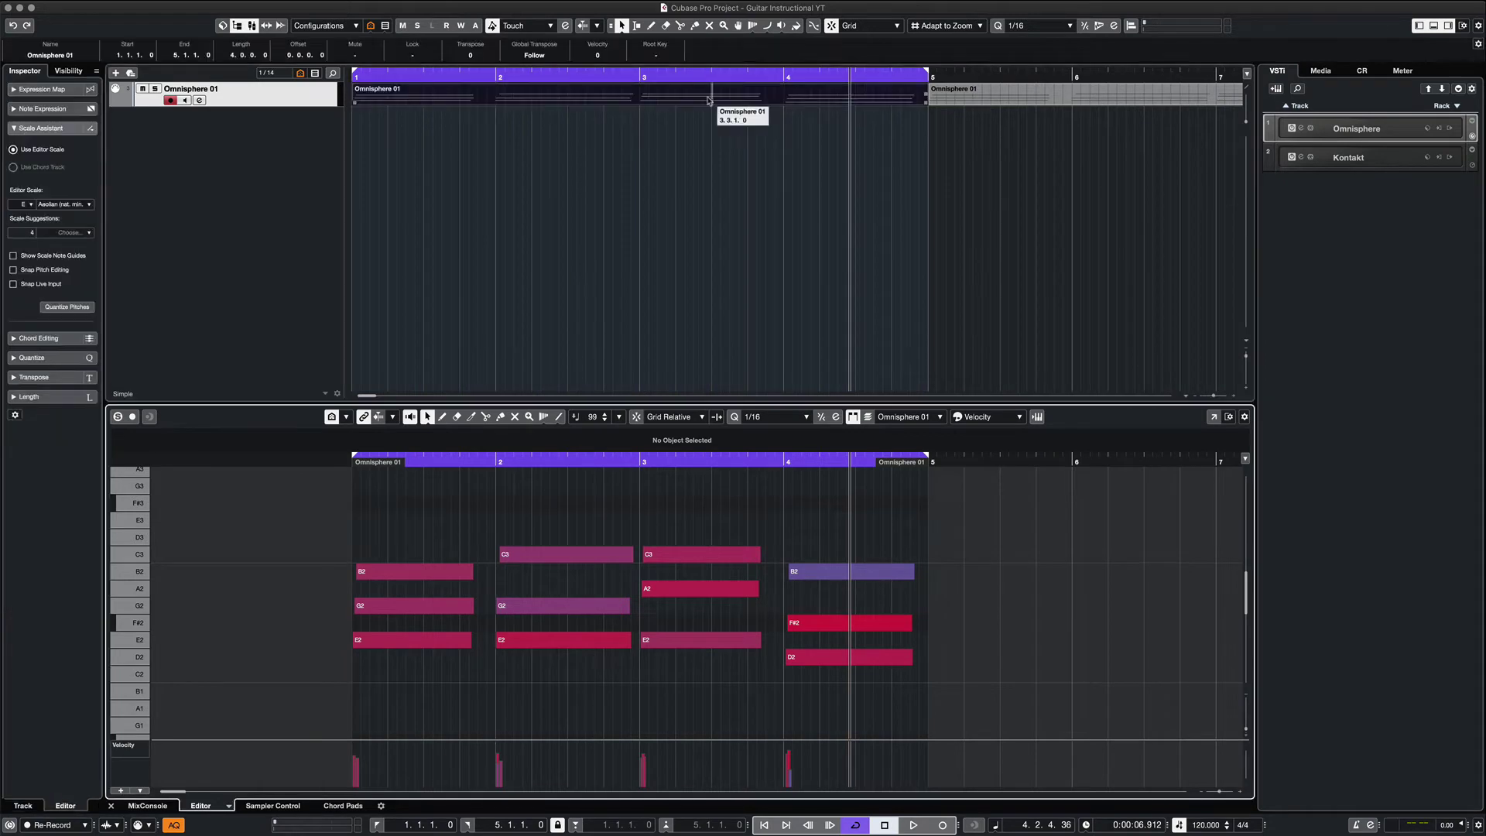
scroll(695, 536, up, 2)
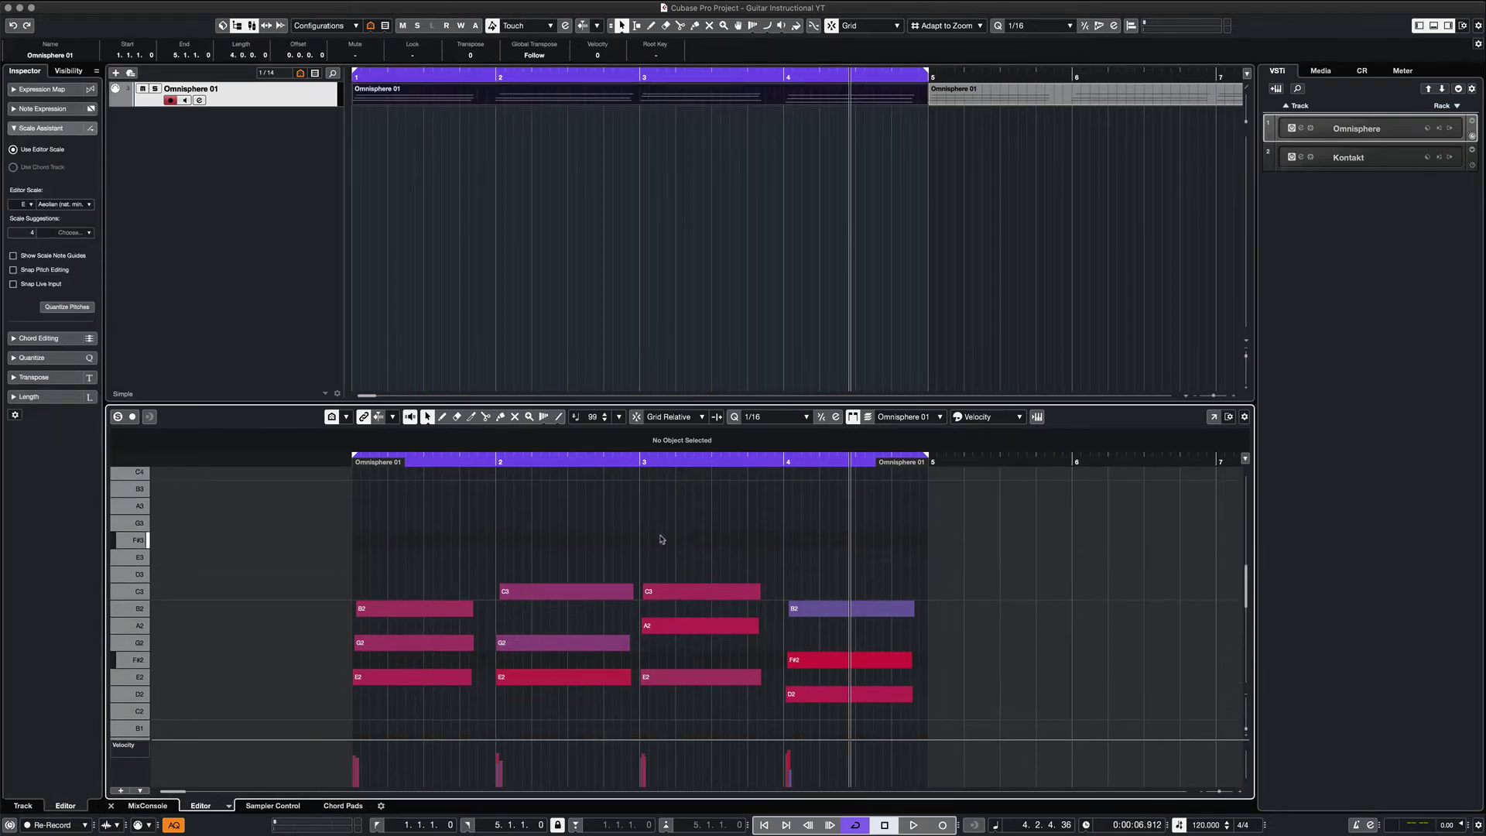
right_click(662, 540)
click(671, 535)
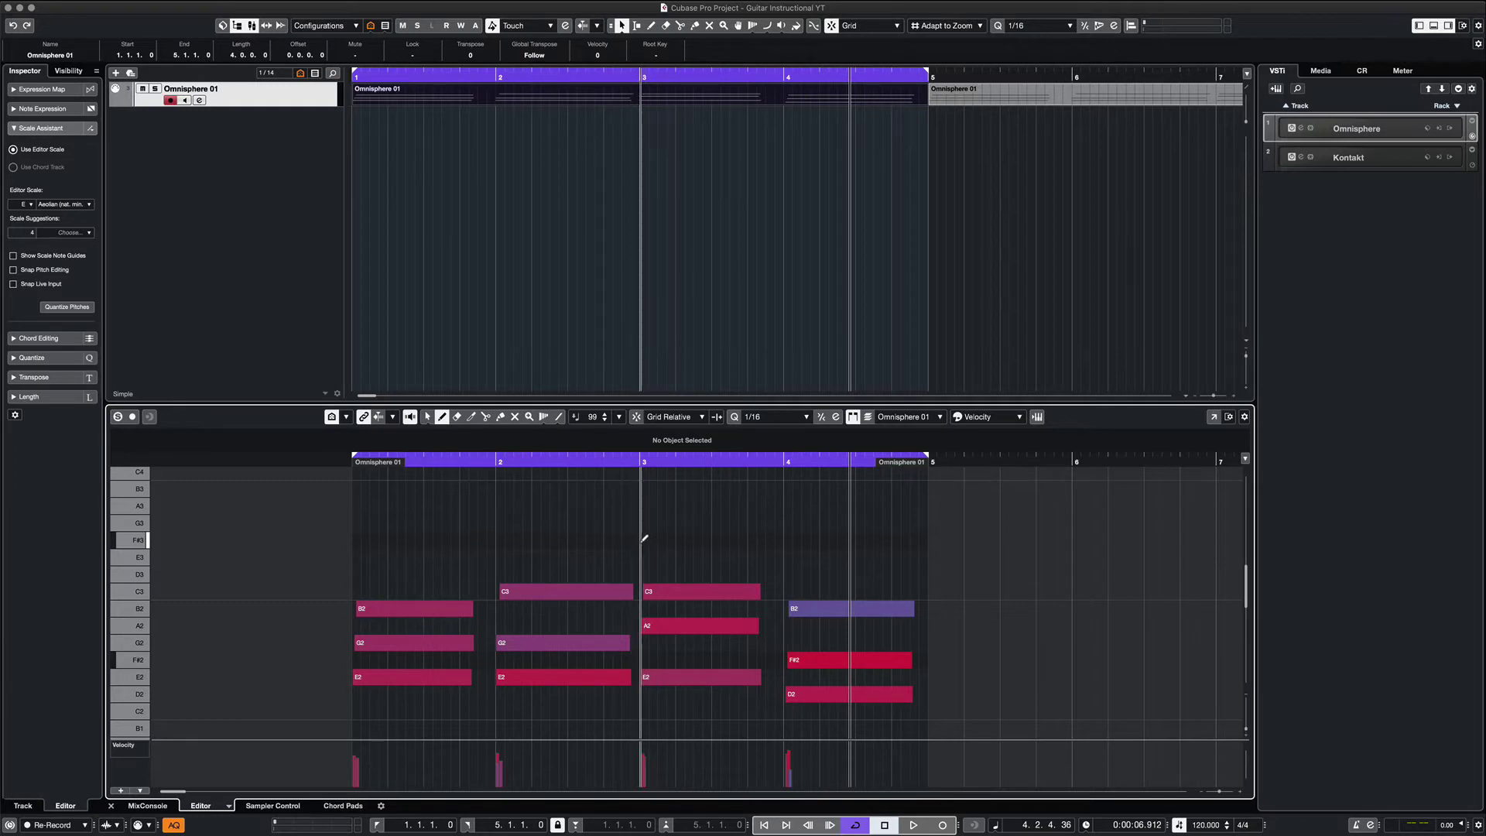
drag(643, 539, 761, 539)
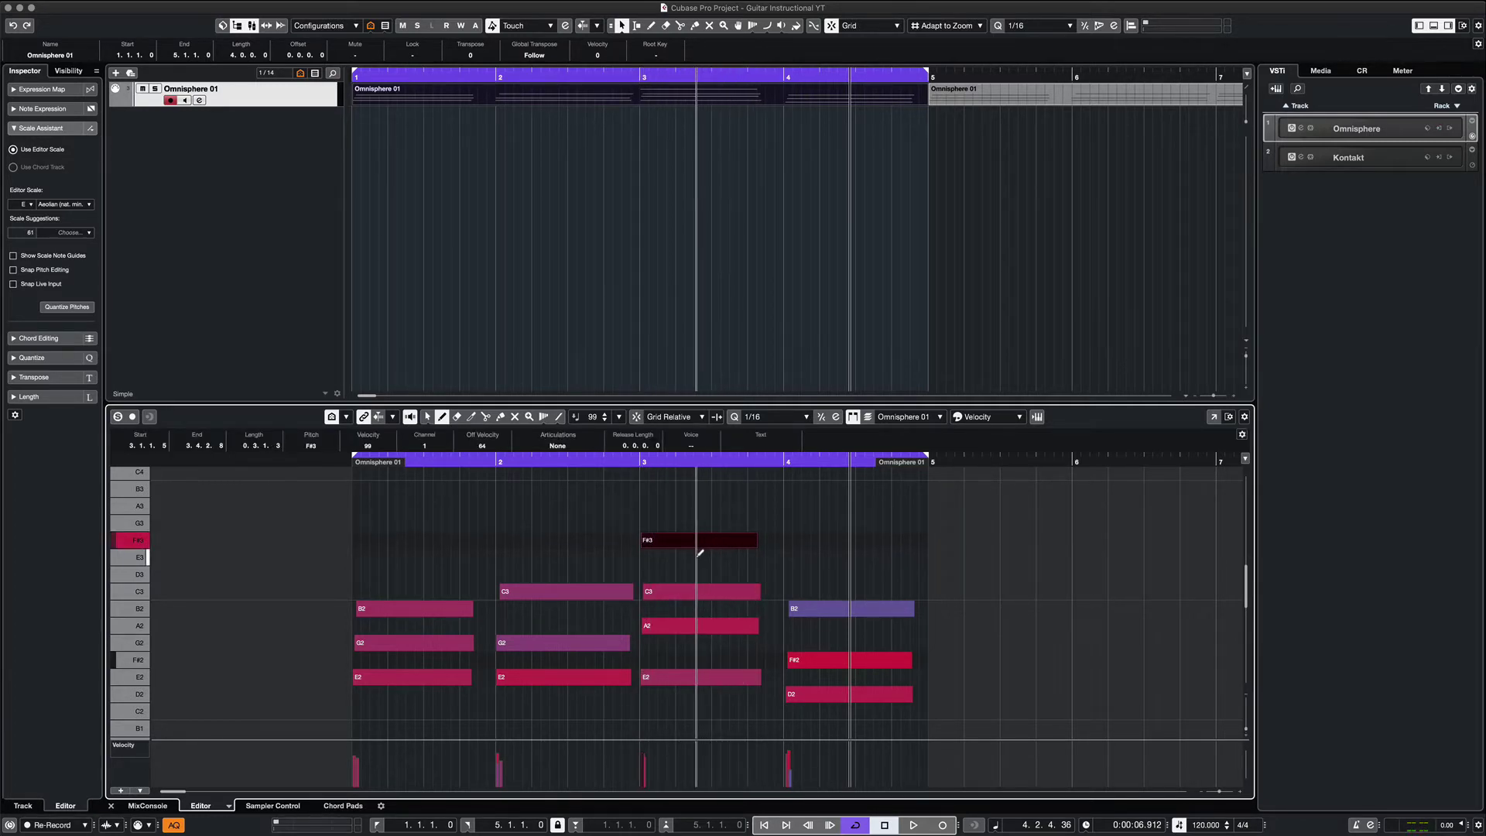
mouse_move(713, 557)
mouse_down()
mouse_move(774, 555)
mouse_move(782, 538)
mouse_move(755, 572)
mouse_up()
key(1)
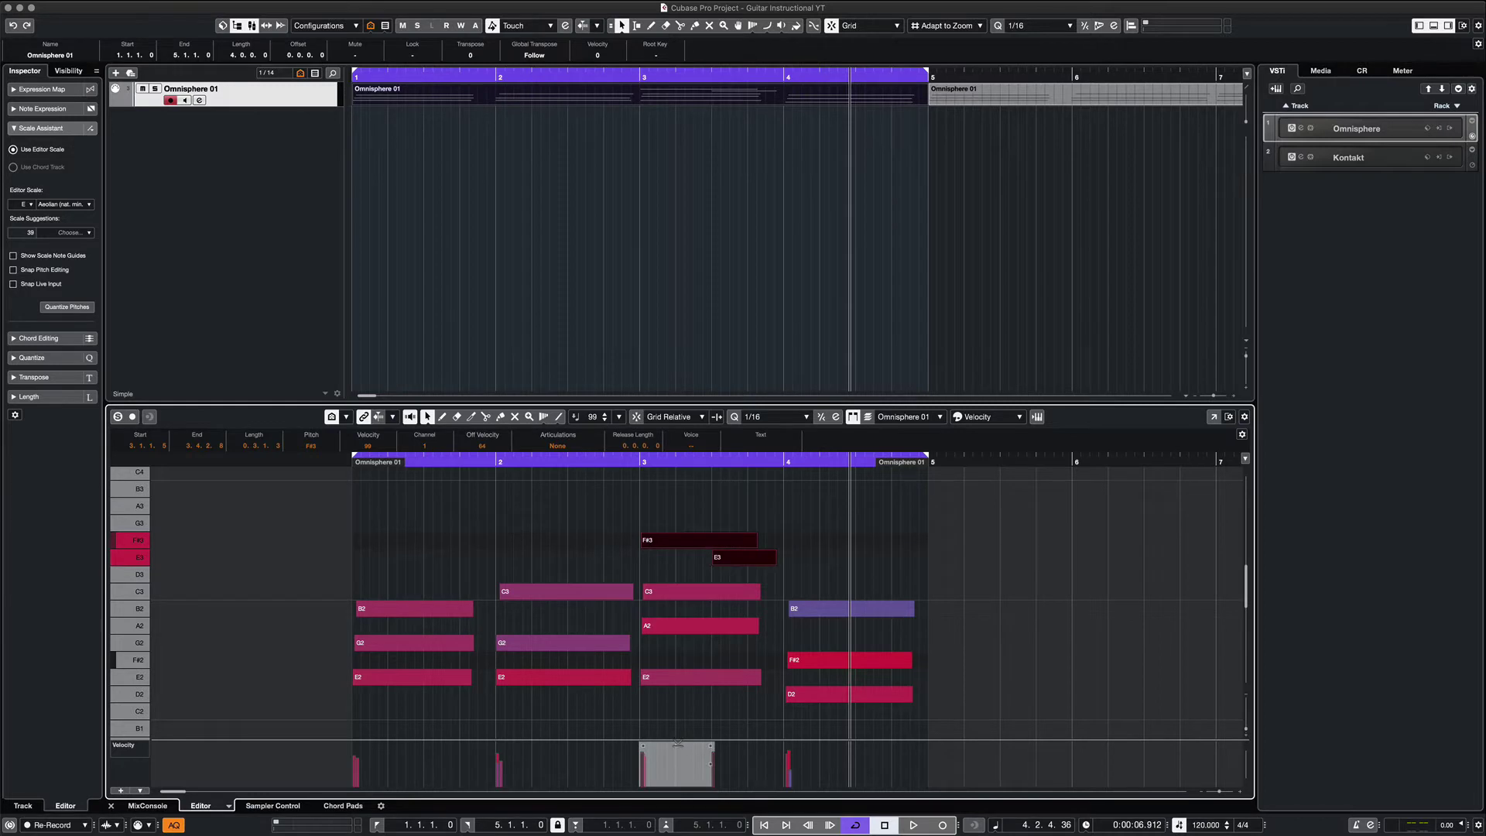
click(642, 699)
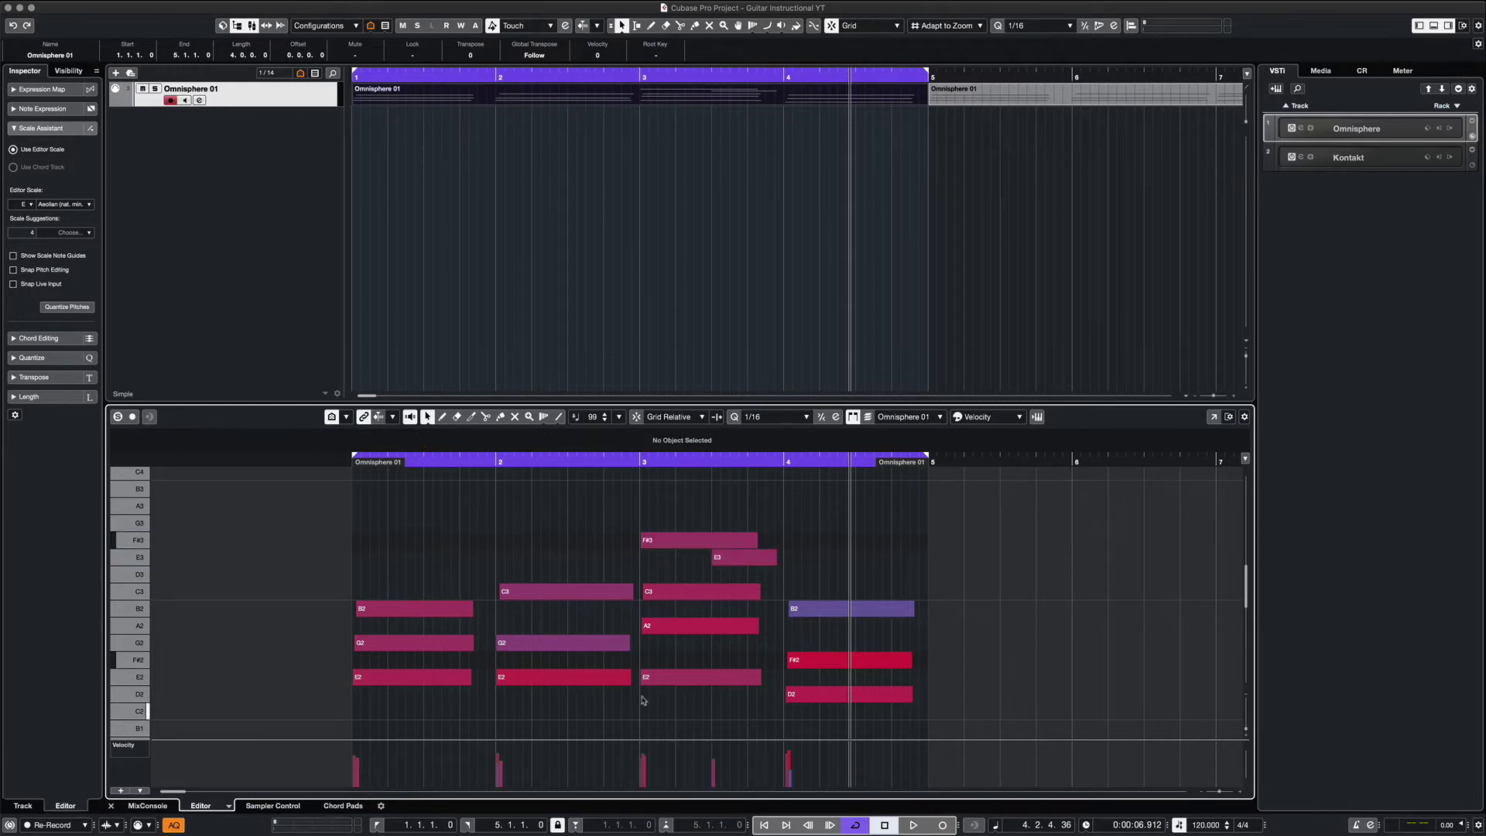
Set the Scale Assistant's editor scale to E Aeolian (nat. minor)
click(25, 205)
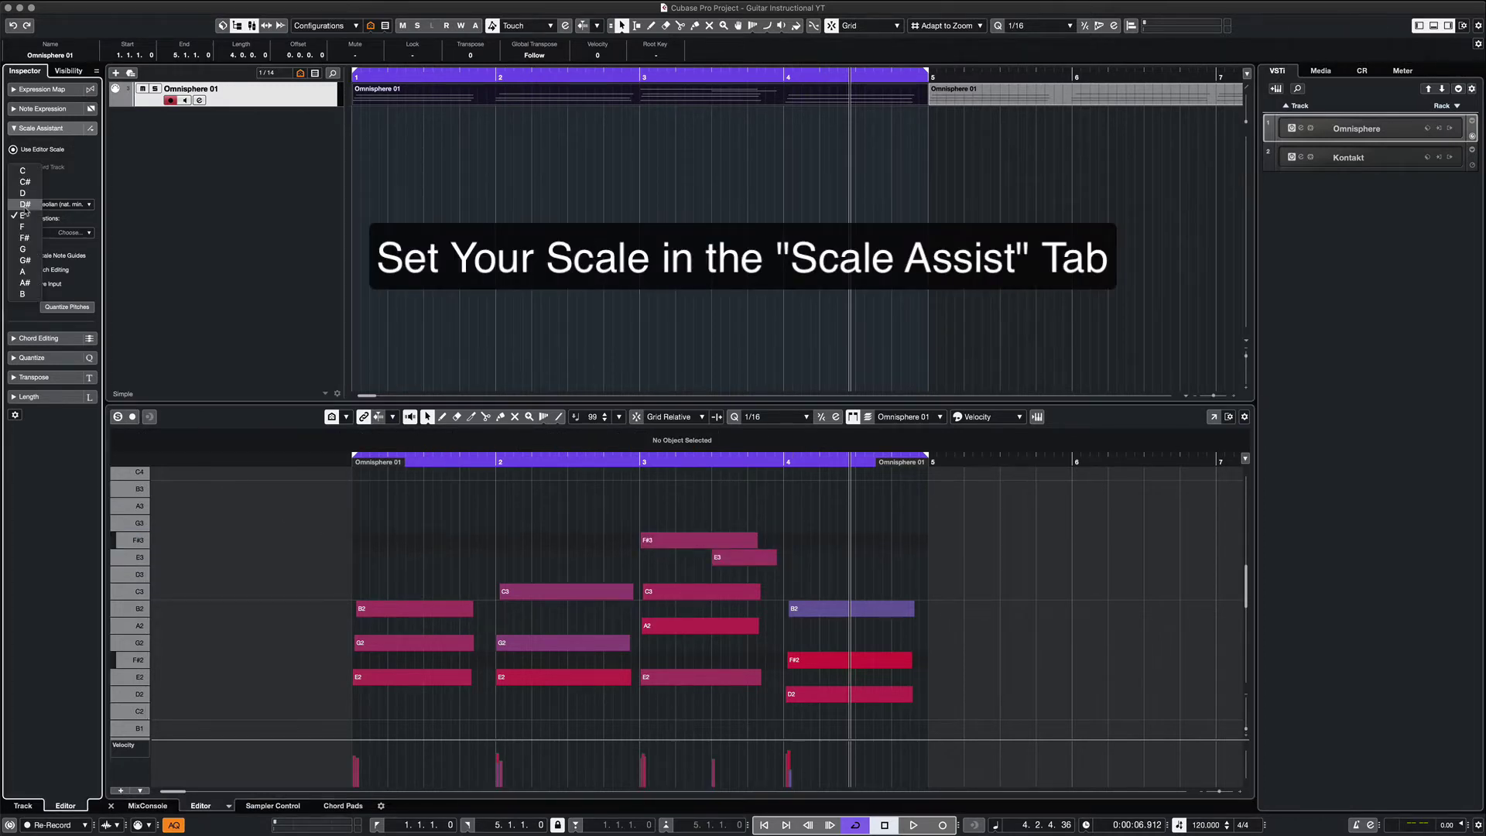
click(44, 213)
click(52, 205)
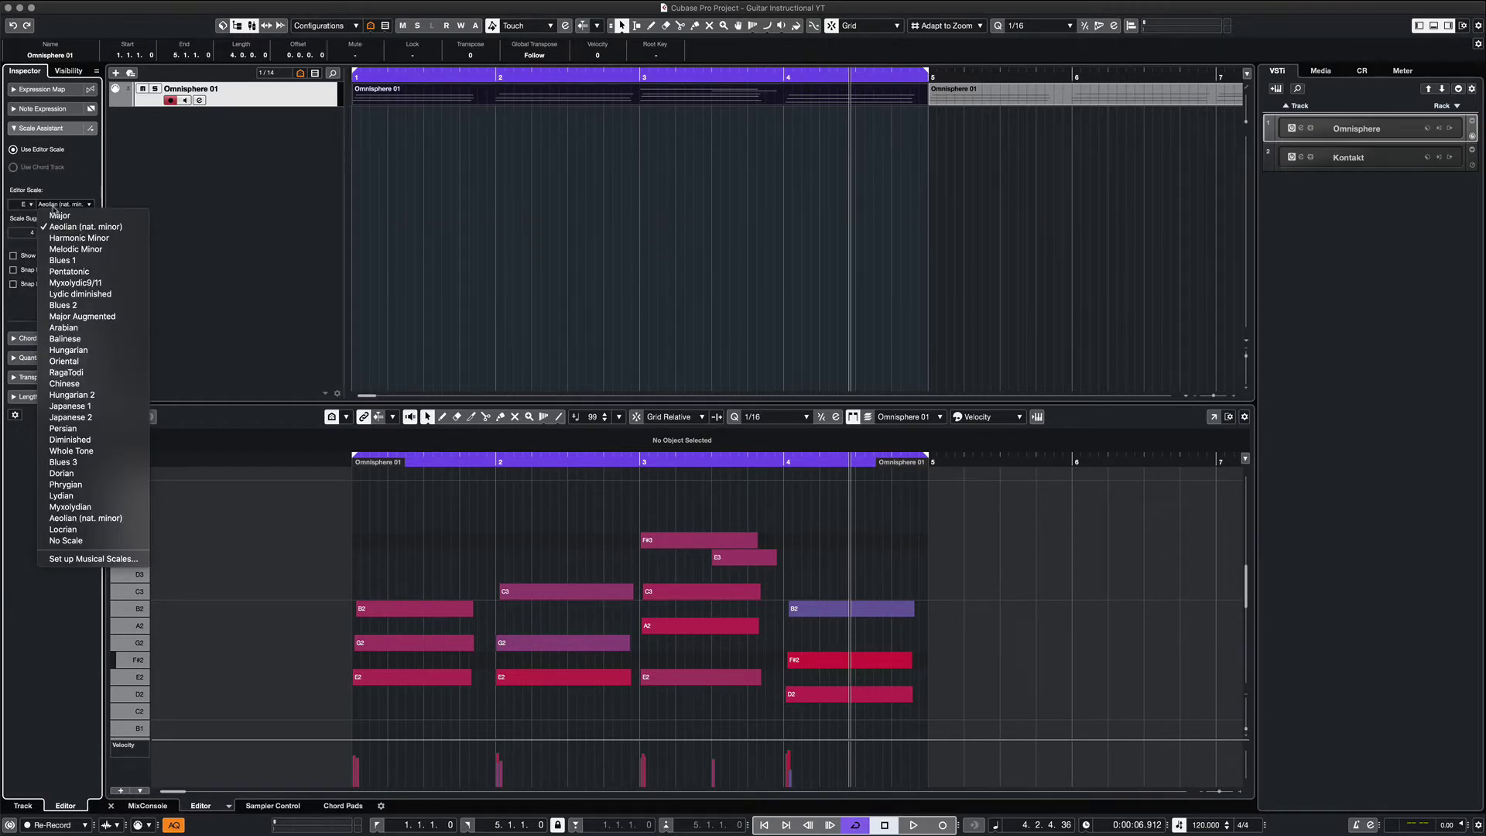
click(75, 228)
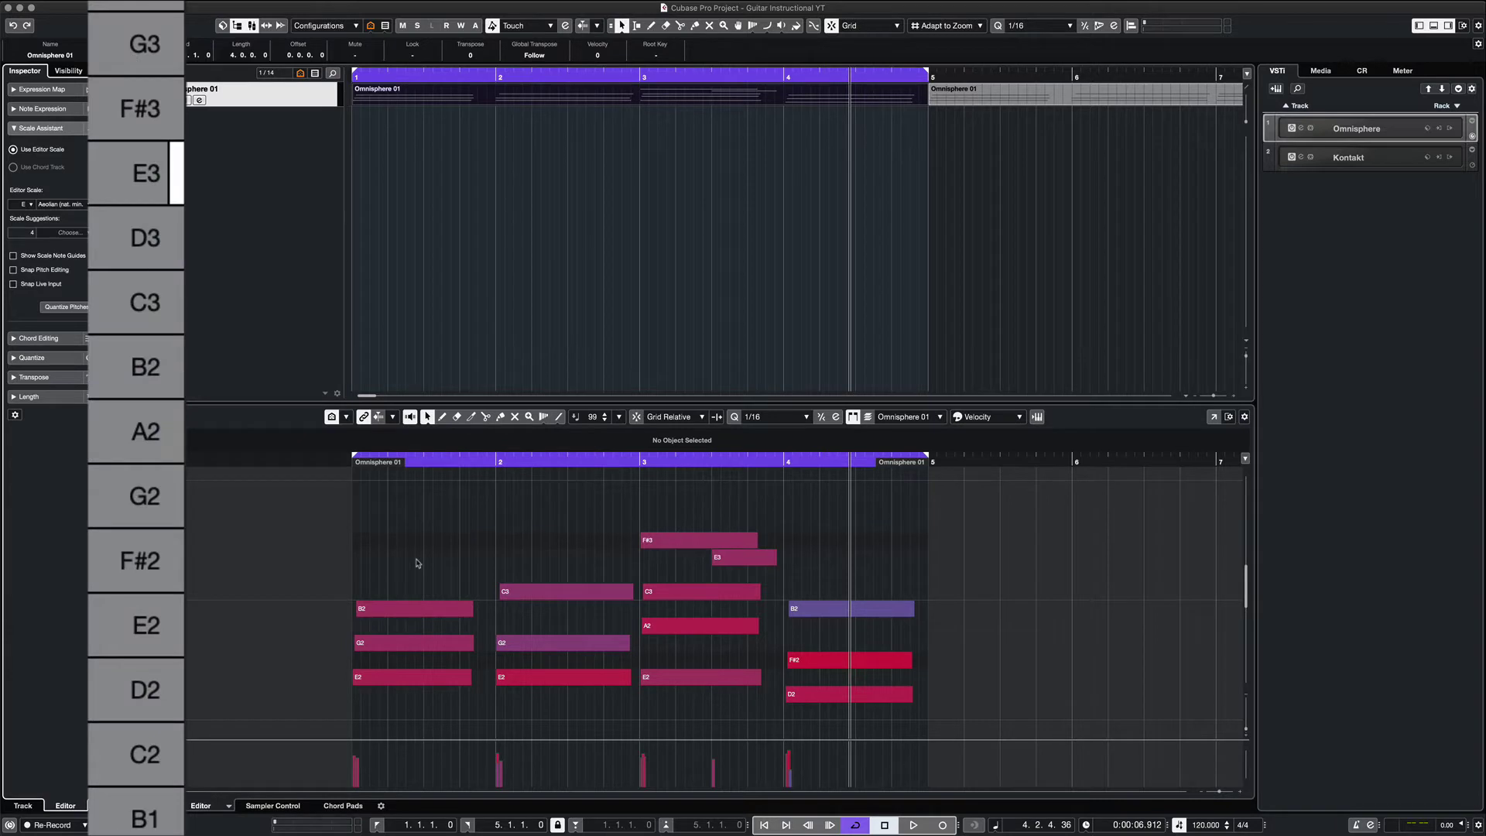
Play the loop and shift the F#3 note in bar 3 slightly later, extending its end a little
key(space)
key(space)
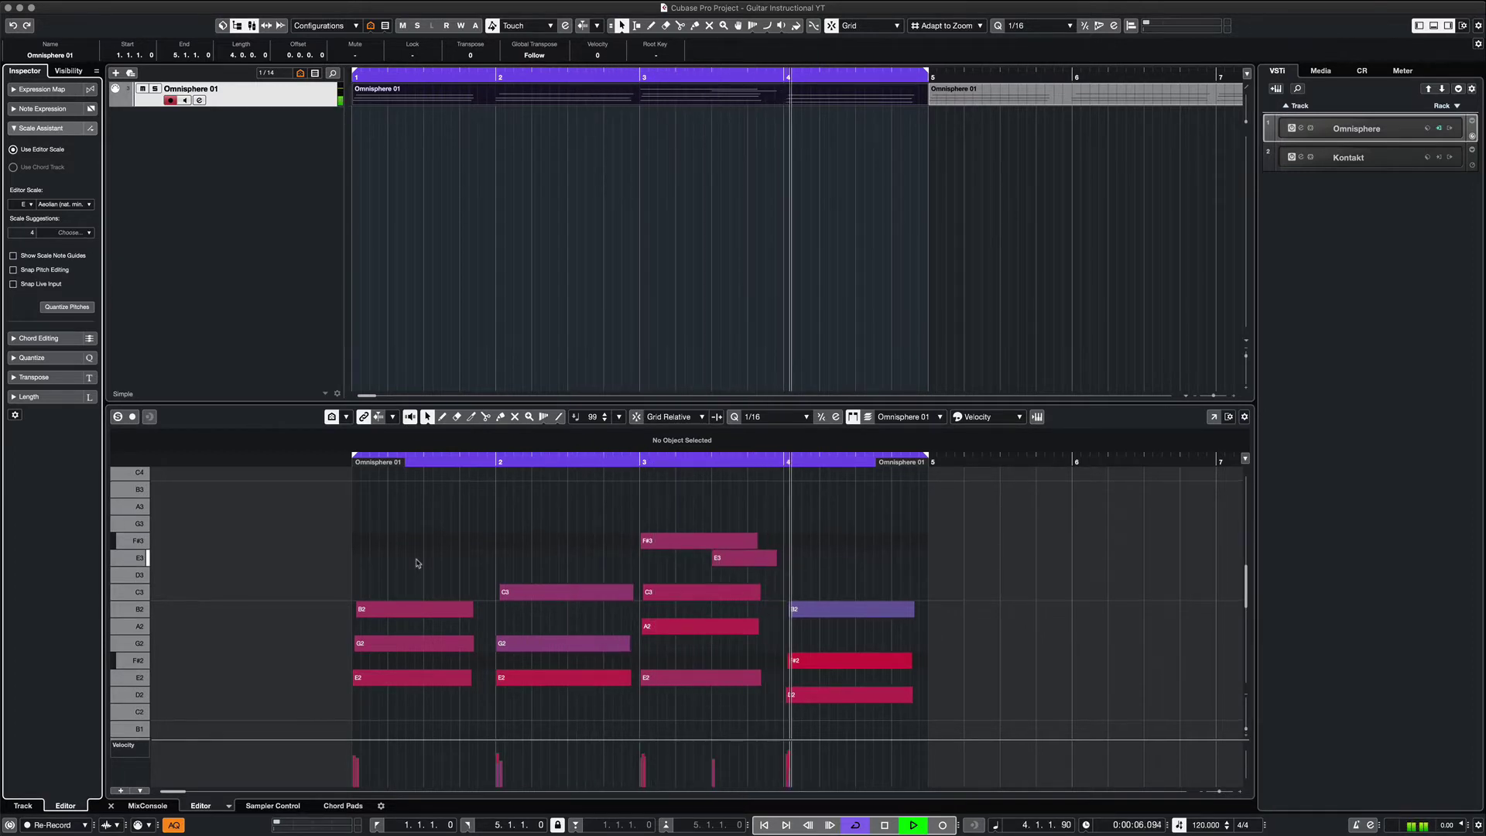
click(657, 542)
mouse_move(657, 541)
mouse_down()
mouse_move(679, 542)
mouse_move(664, 541)
mouse_up()
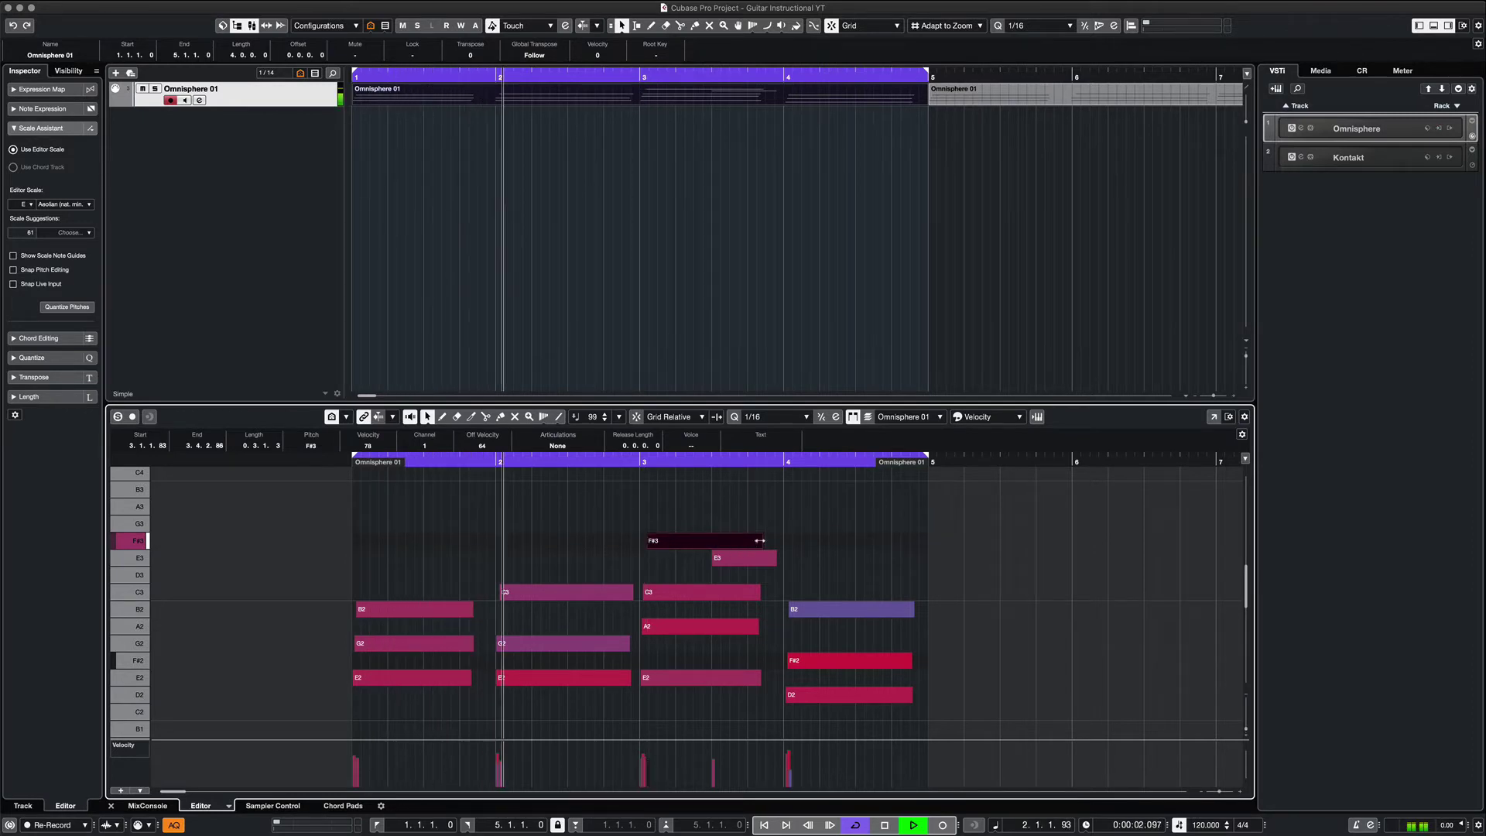
drag(762, 542, 773, 542)
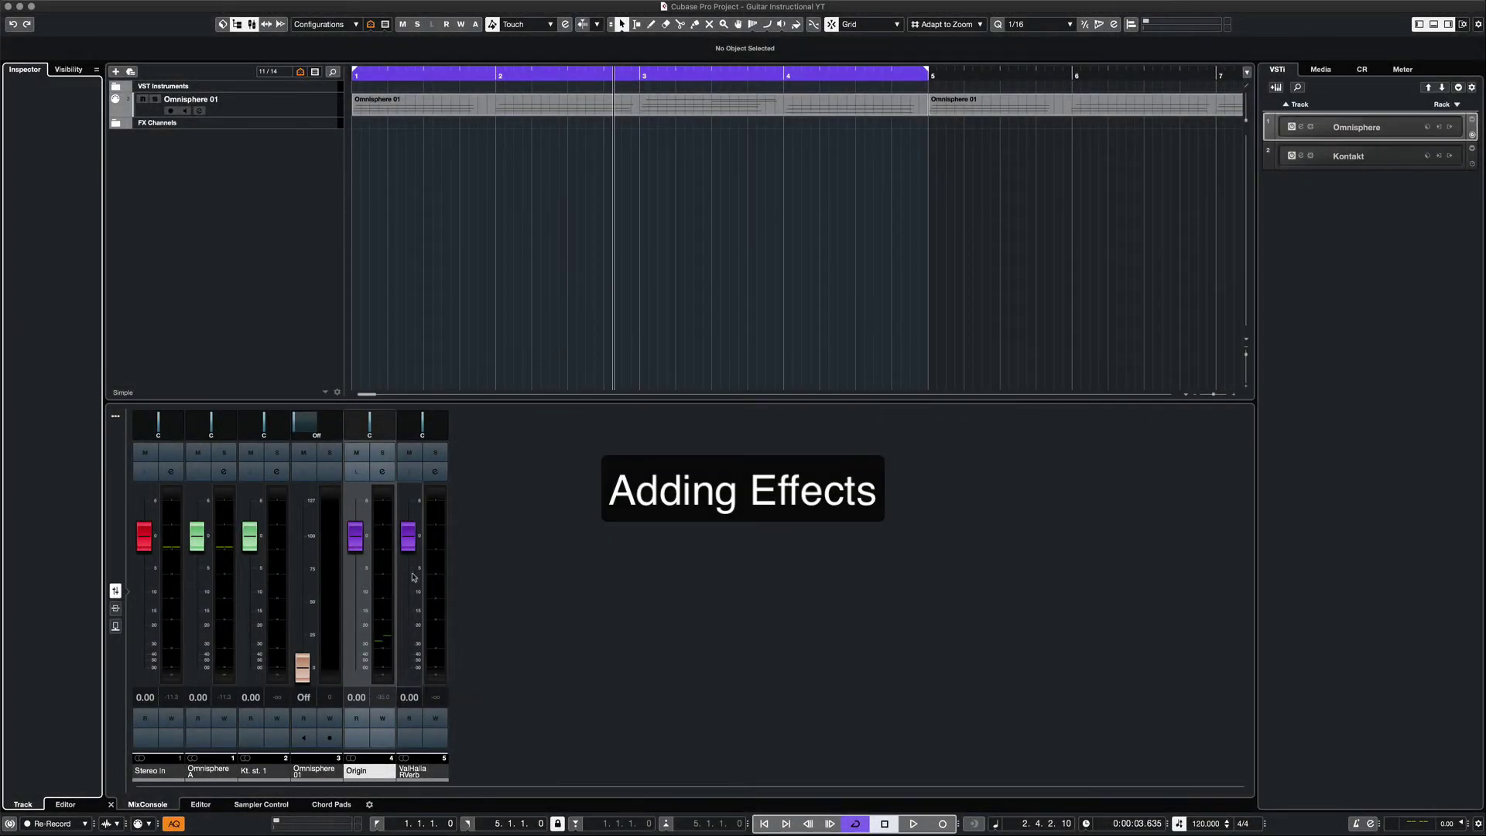
Inspect the FX channels' inserts: Cymatics Origin on the Origin channel, ValhallaVintageVerb and Pro-Q 3 on the reverb channel
click(116, 609)
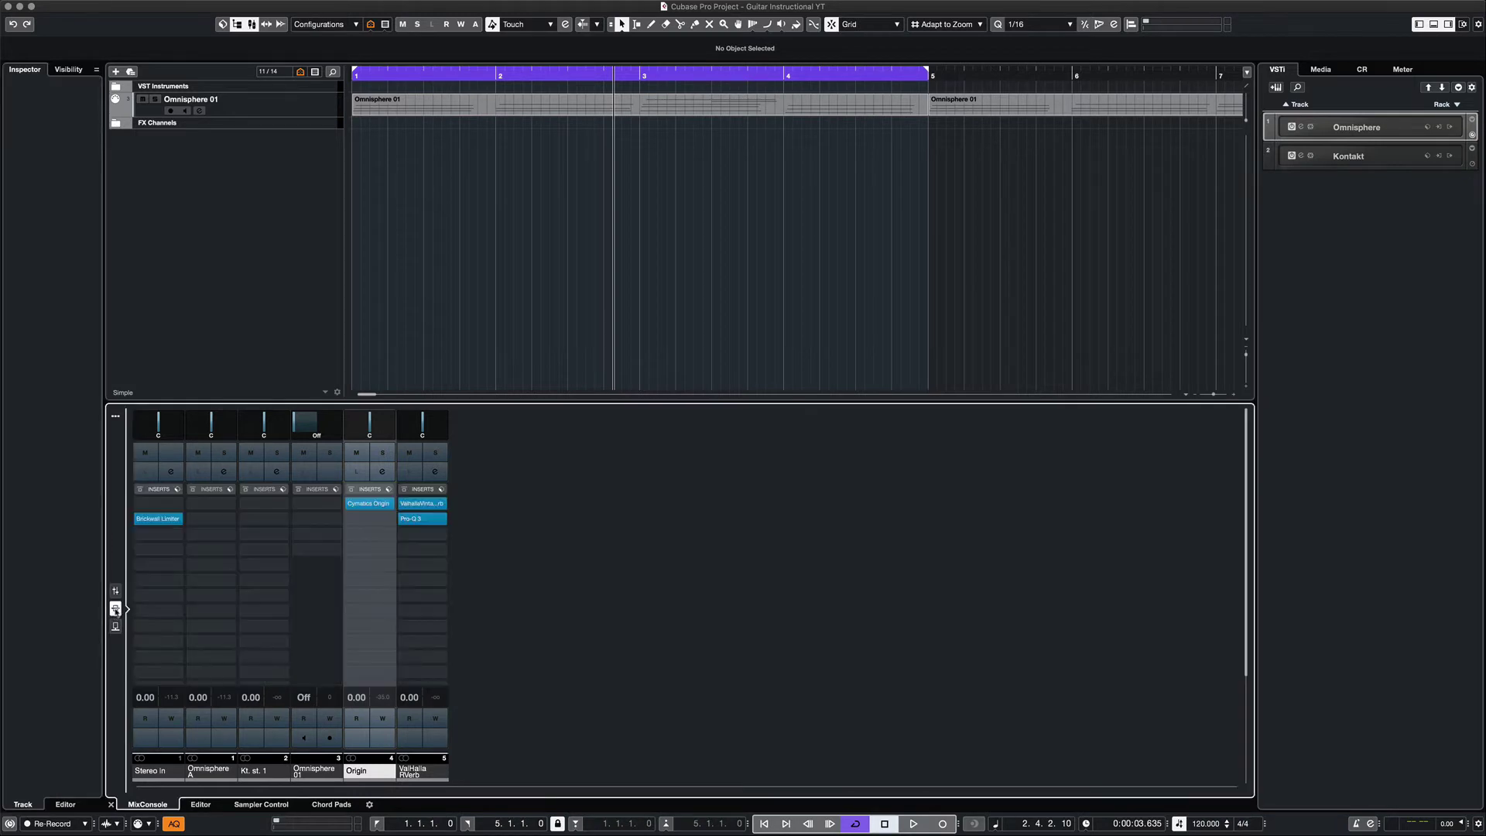
click(362, 504)
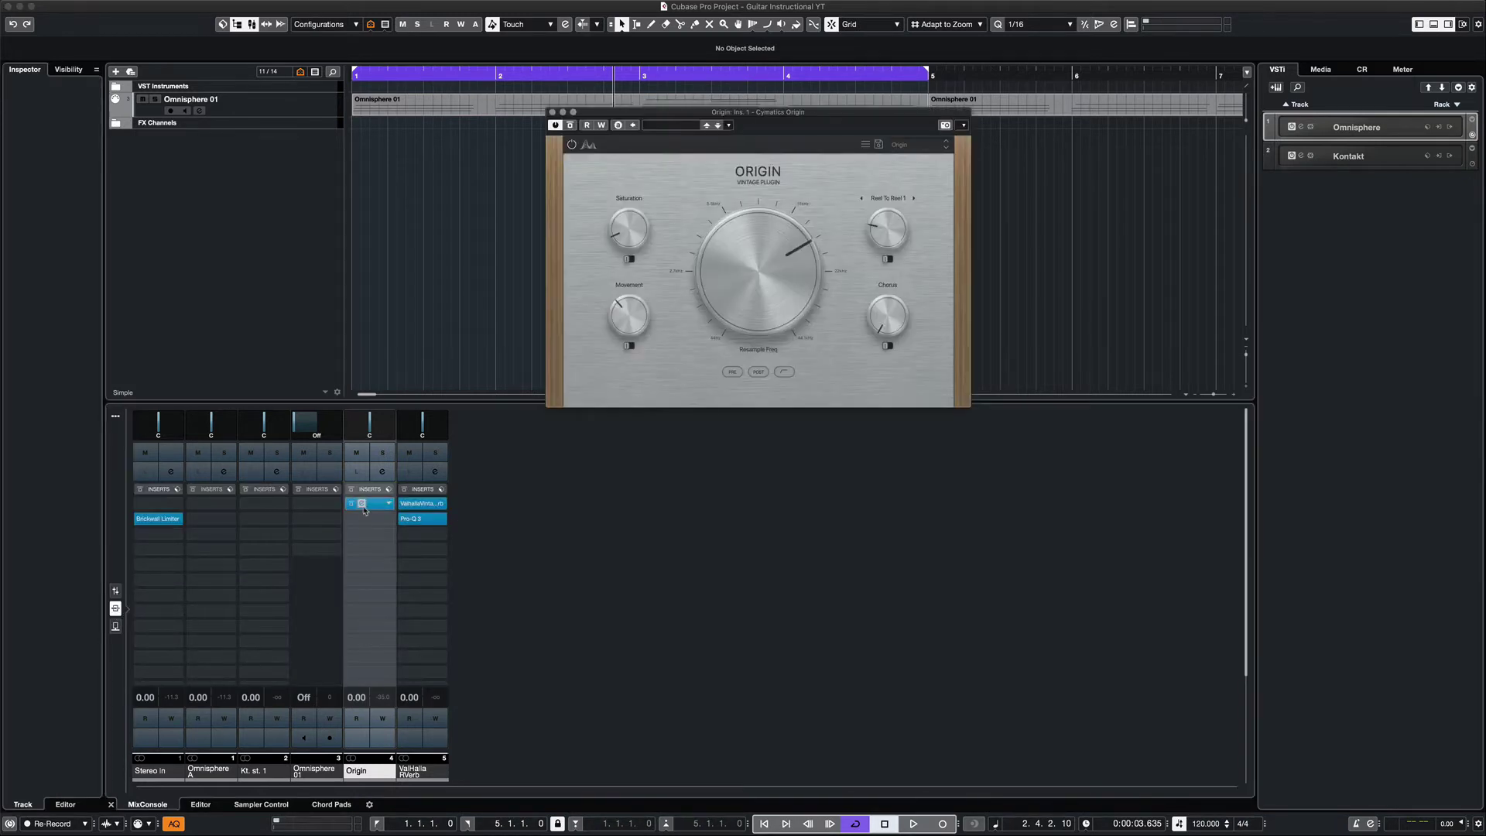
click(415, 503)
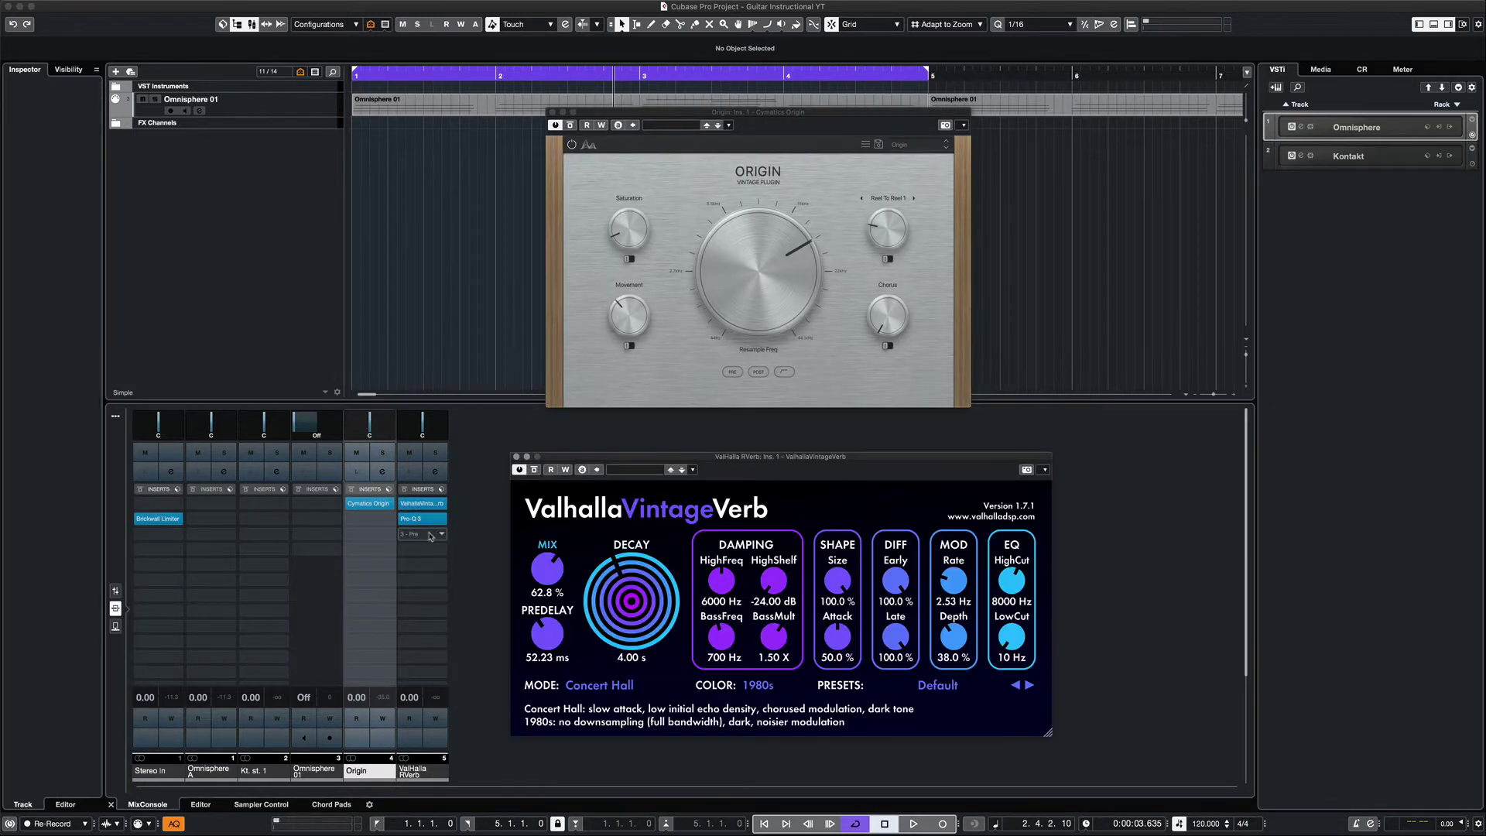
click(417, 524)
click(415, 520)
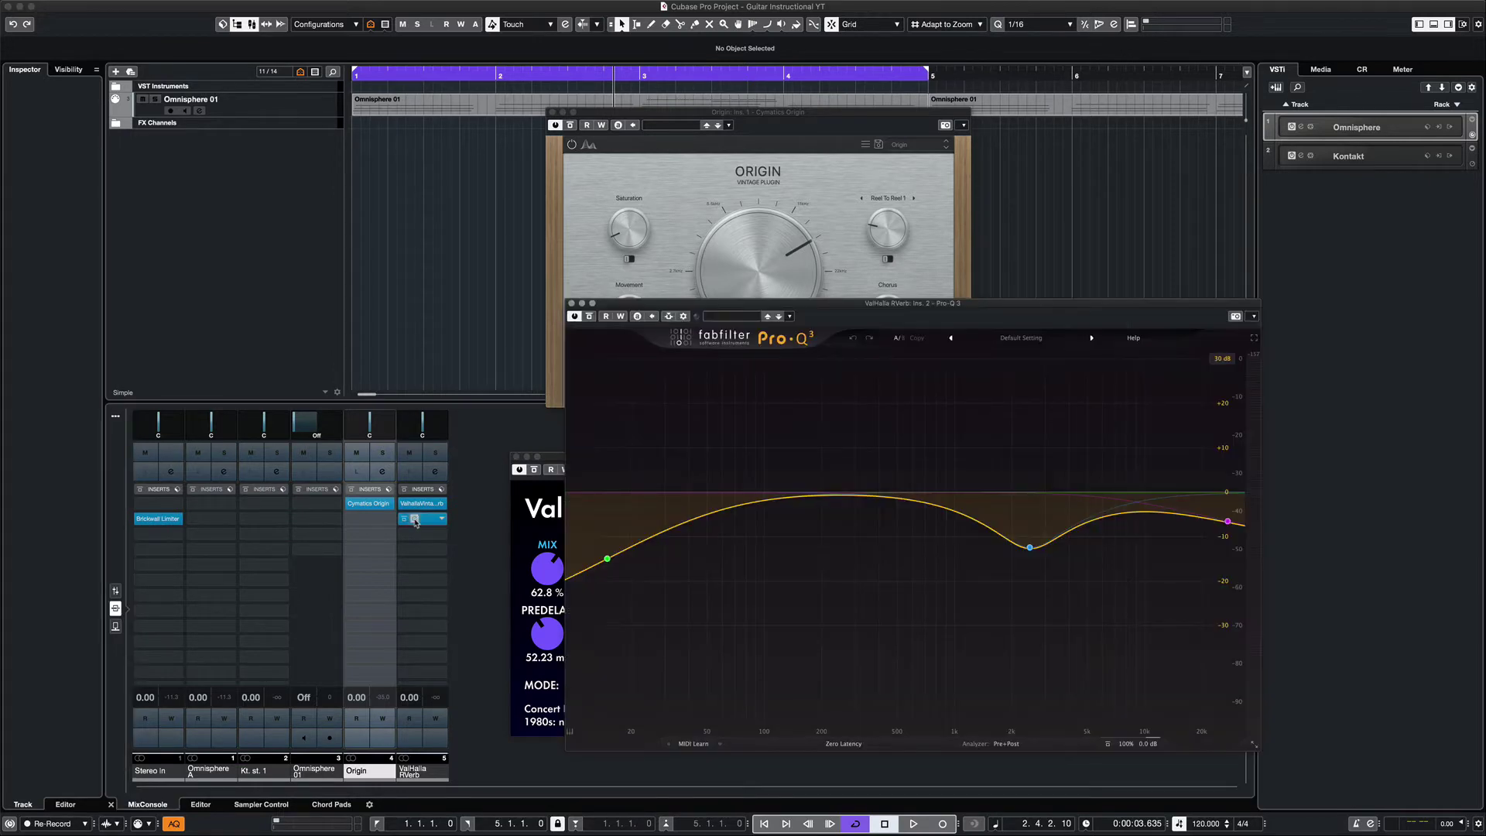
click(572, 303)
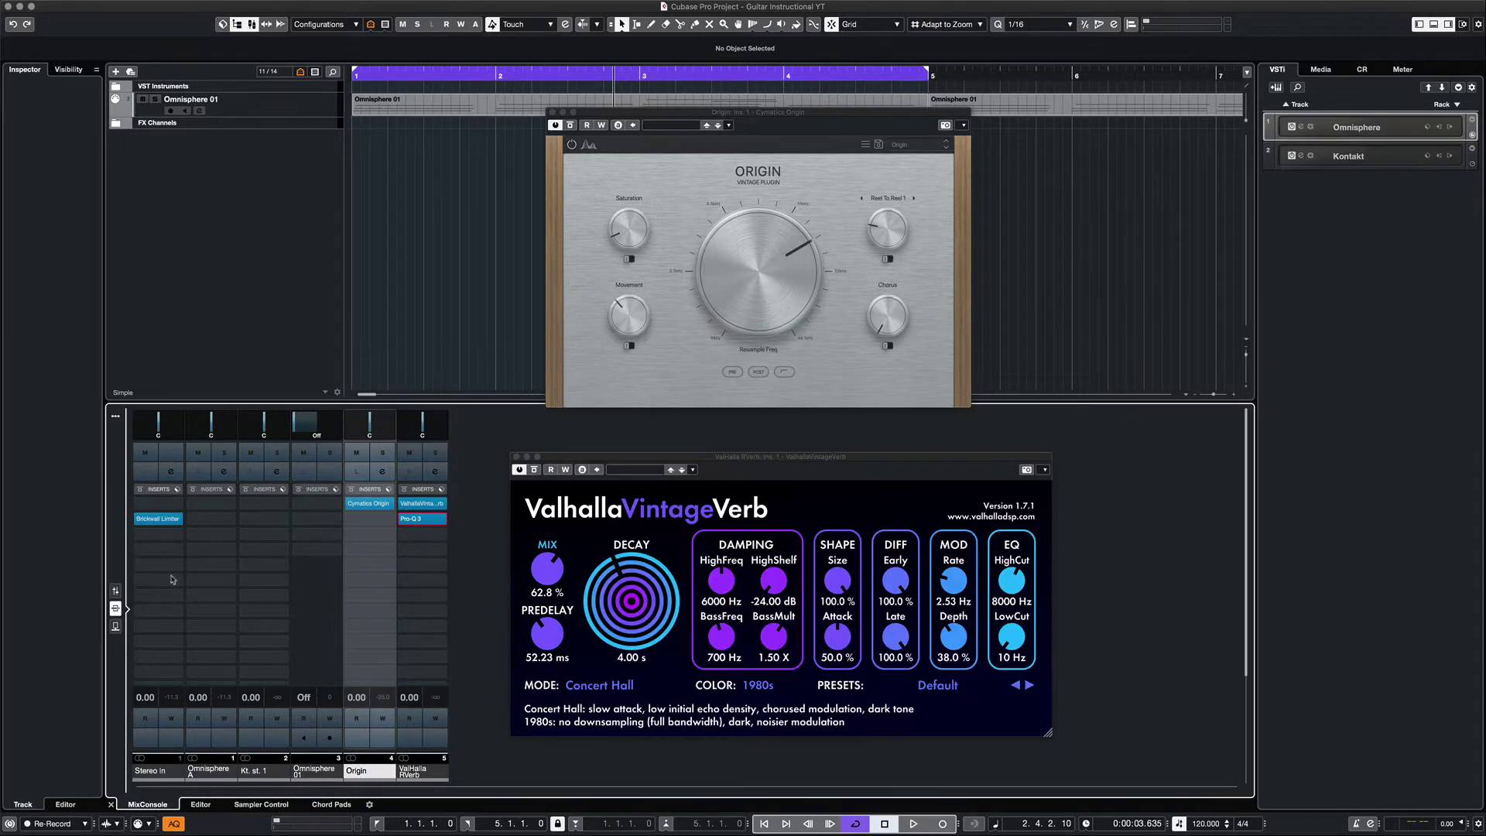
Show the mixer sends, raise Origin's Resample Freq slightly during playback, and close the Origin and ValhallaVintageVerb windows
click(115, 626)
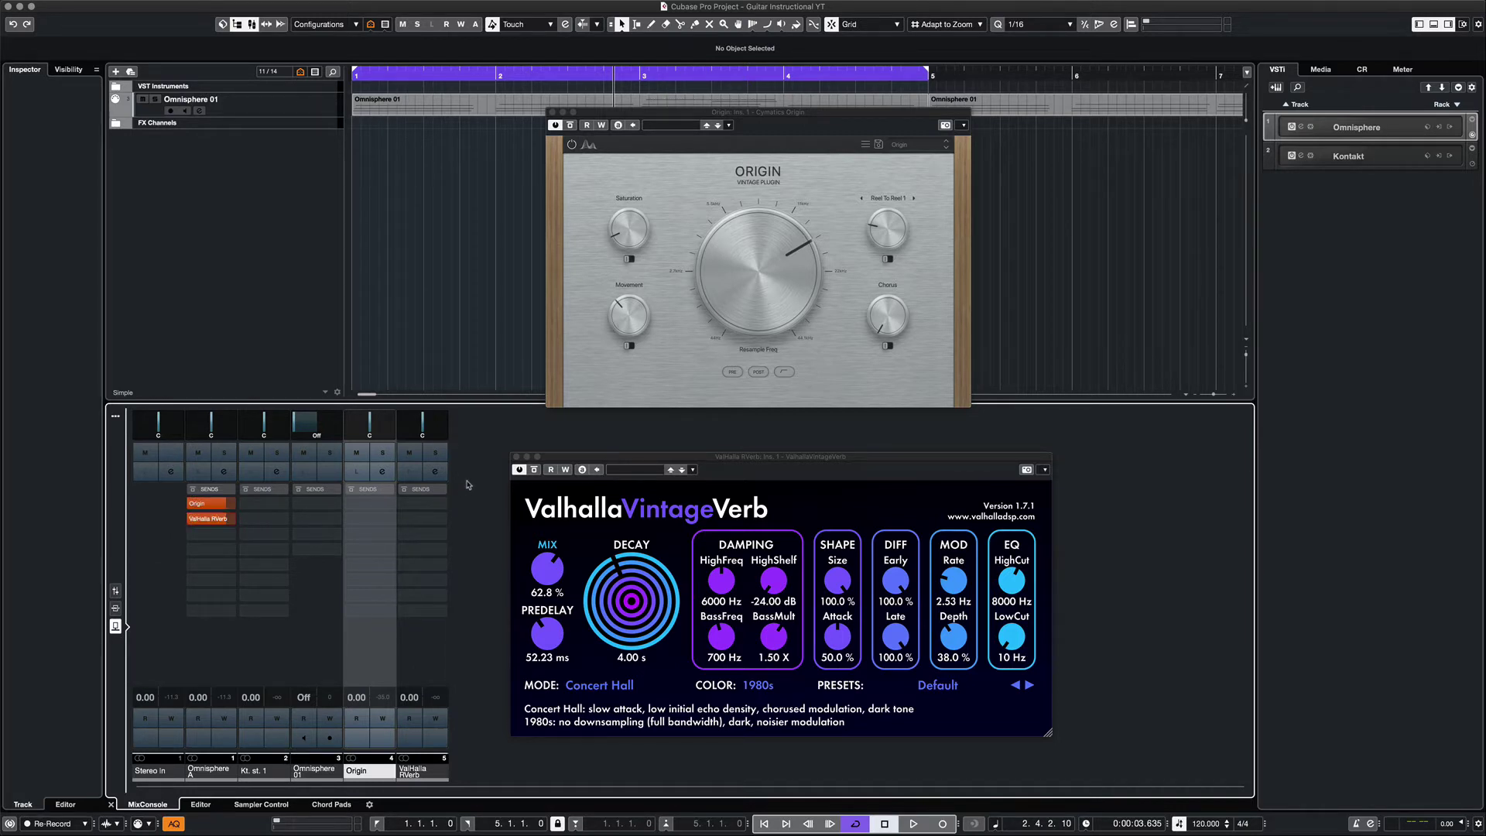
key(space)
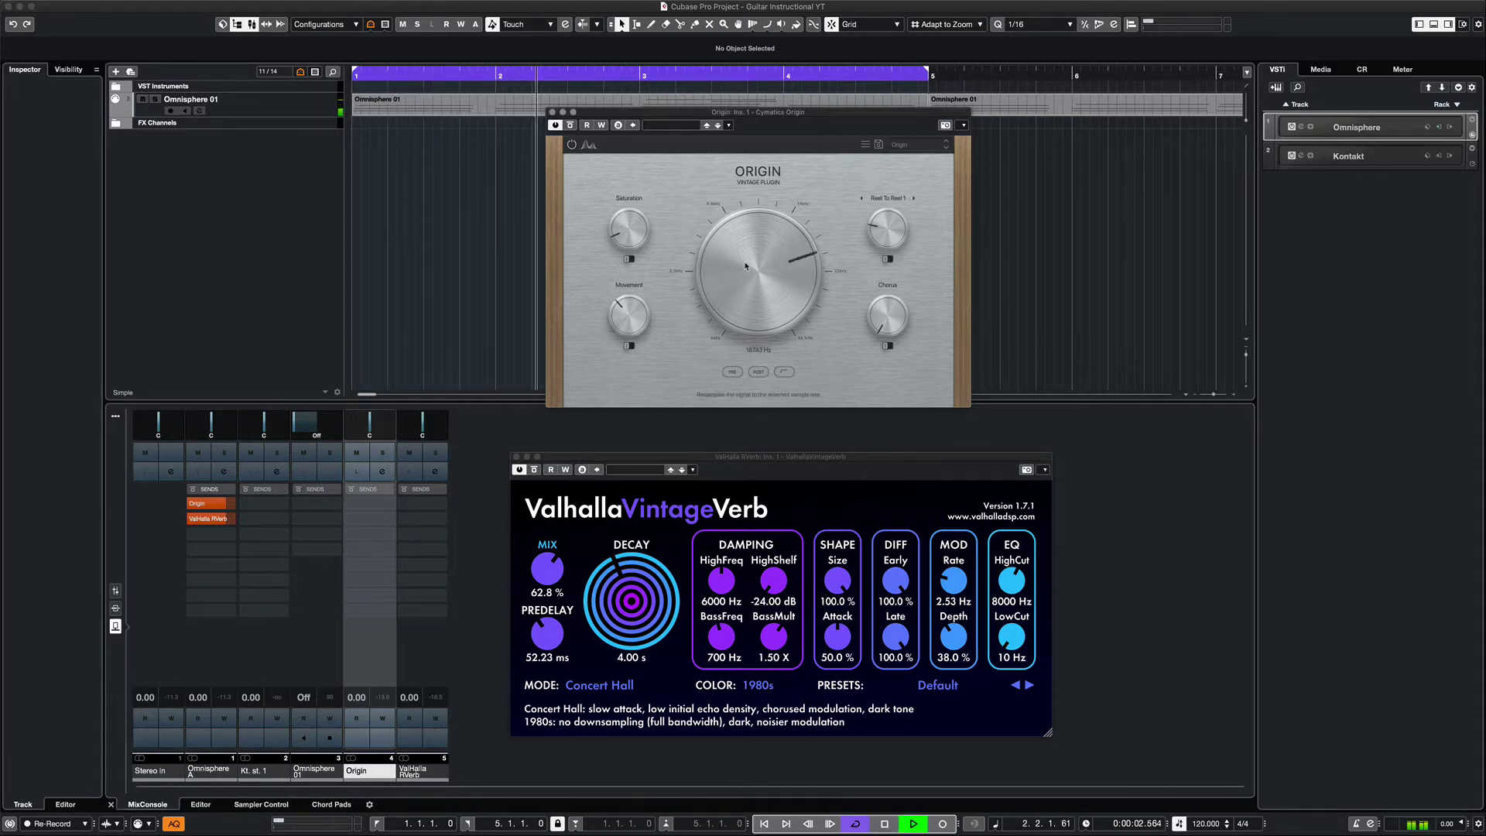
drag(745, 275, 745, 268)
click(553, 113)
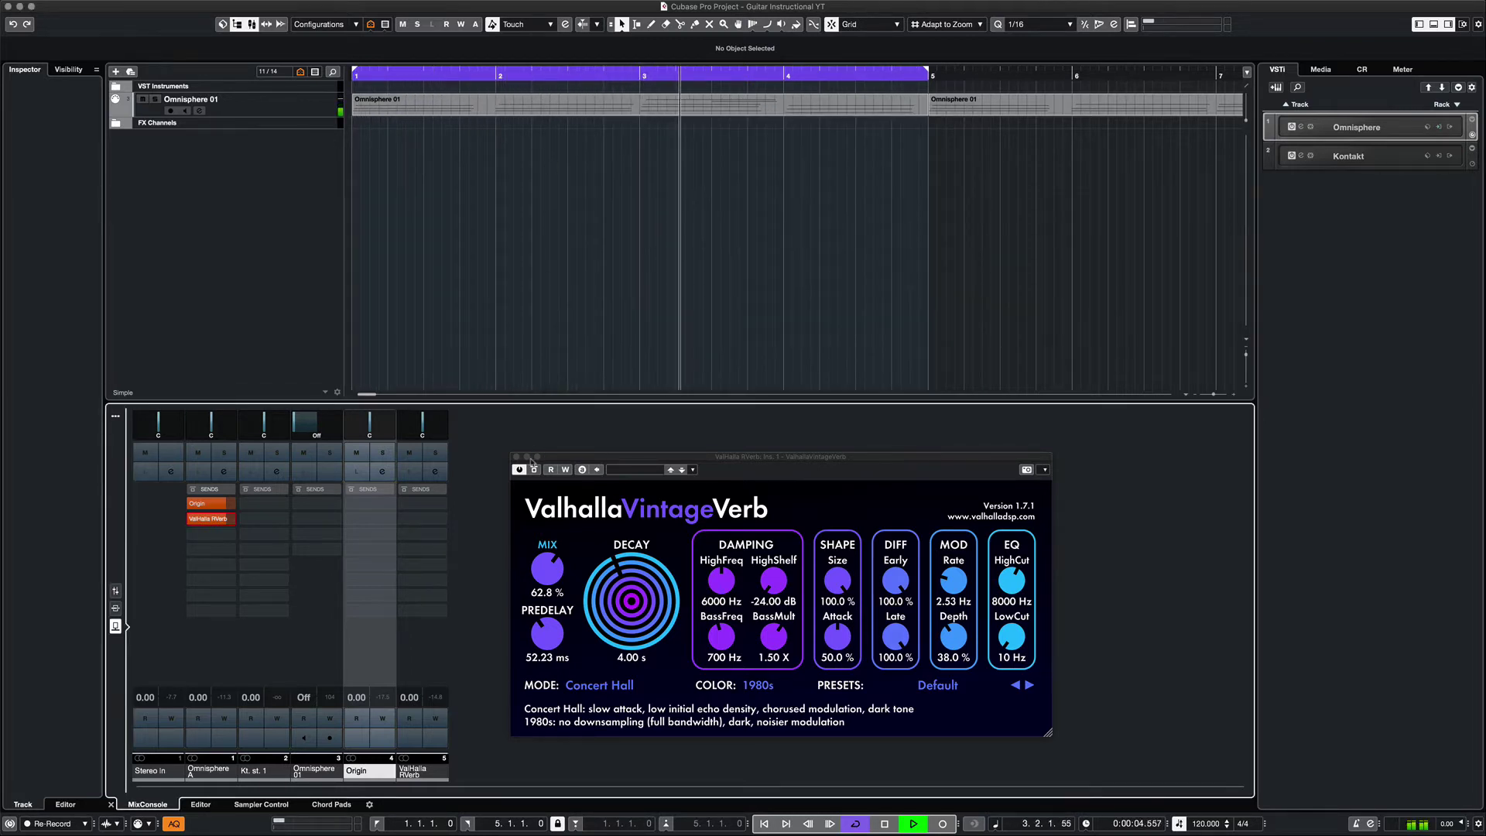
click(517, 456)
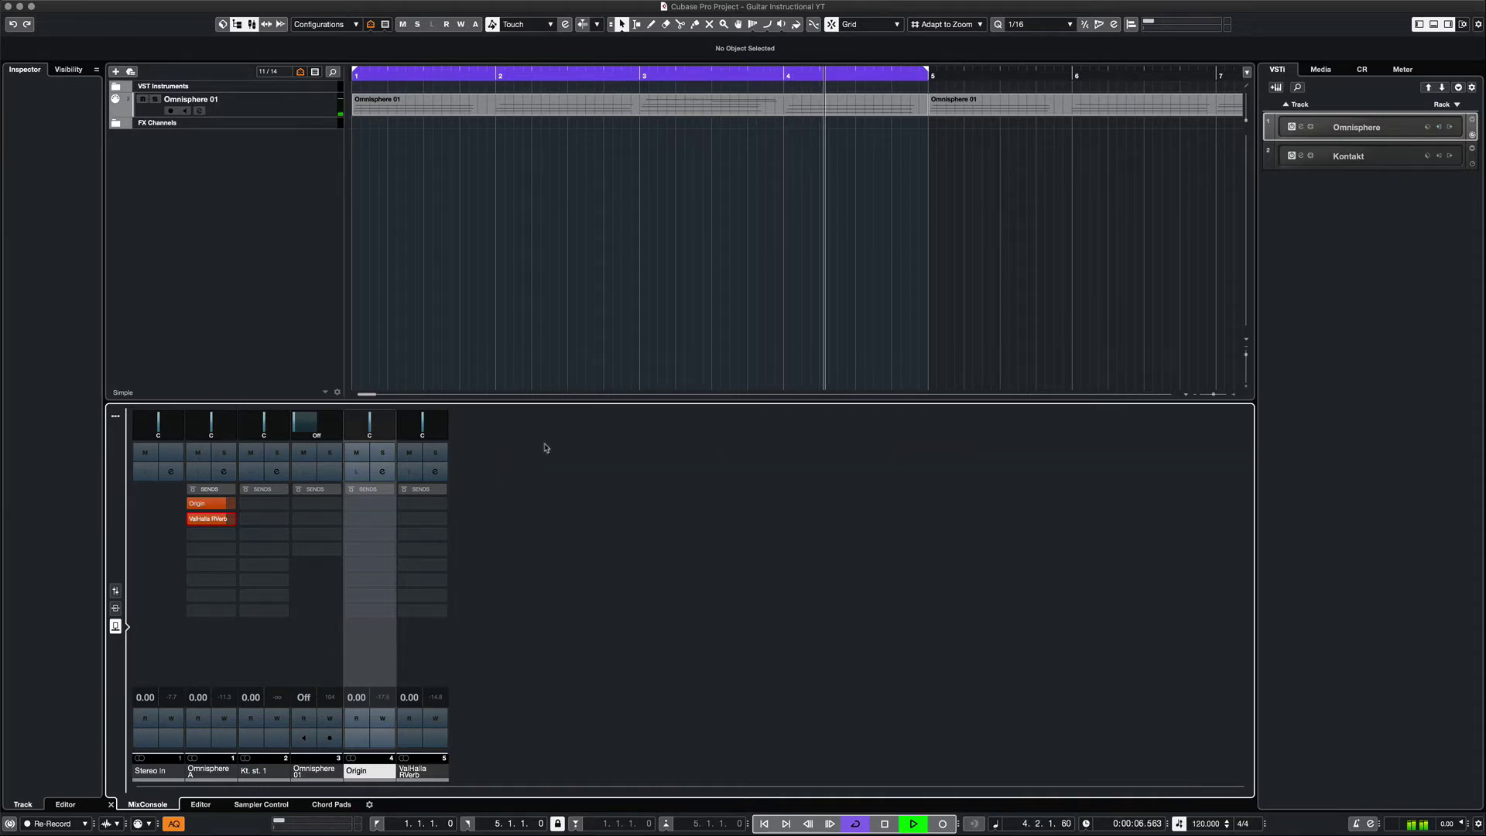
Stop playback and add a sampler track named Guitar 1 Shot
key(space)
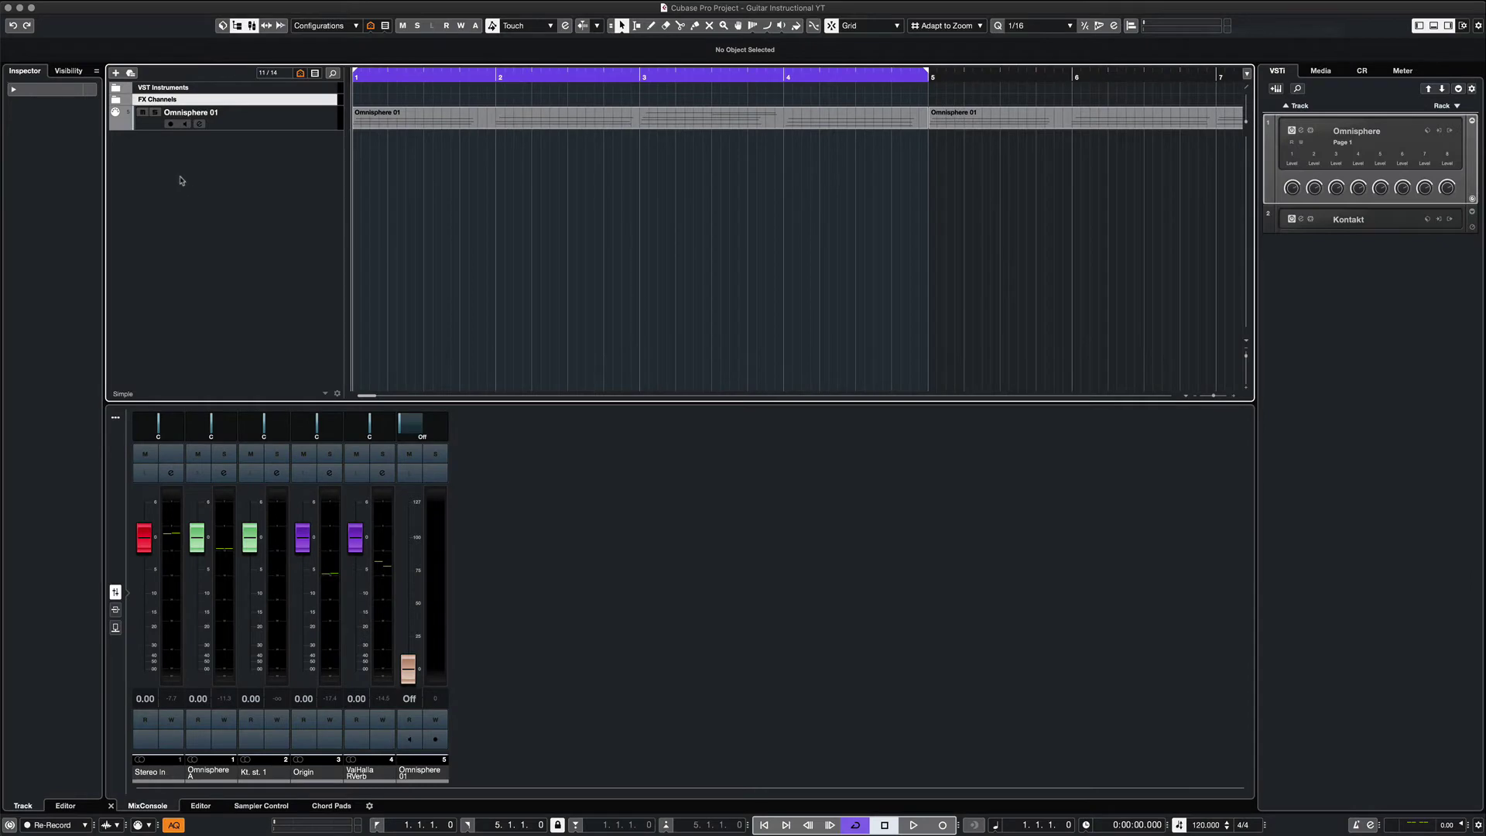
right_click(180, 180)
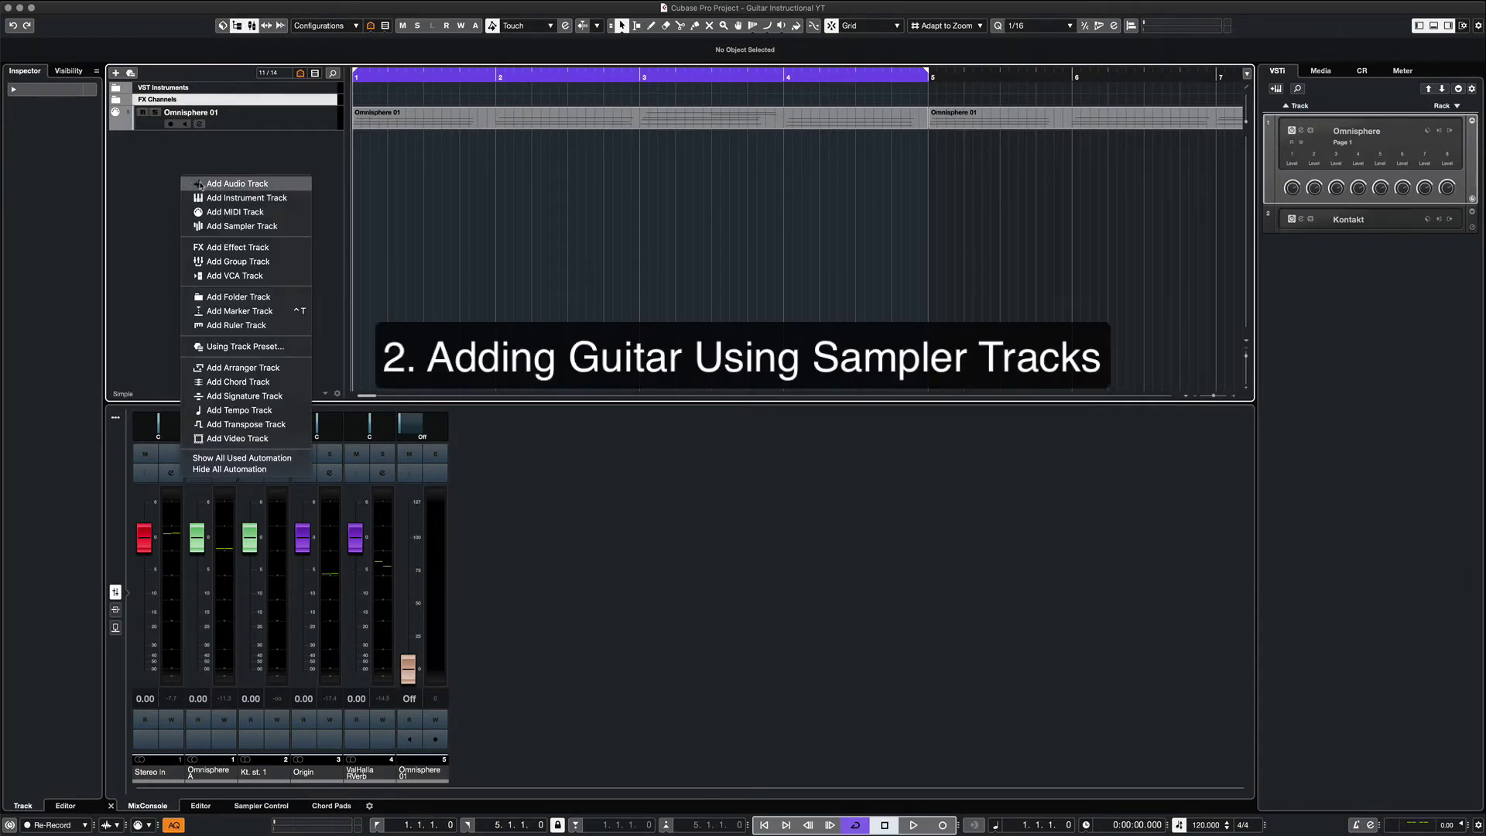
click(229, 226)
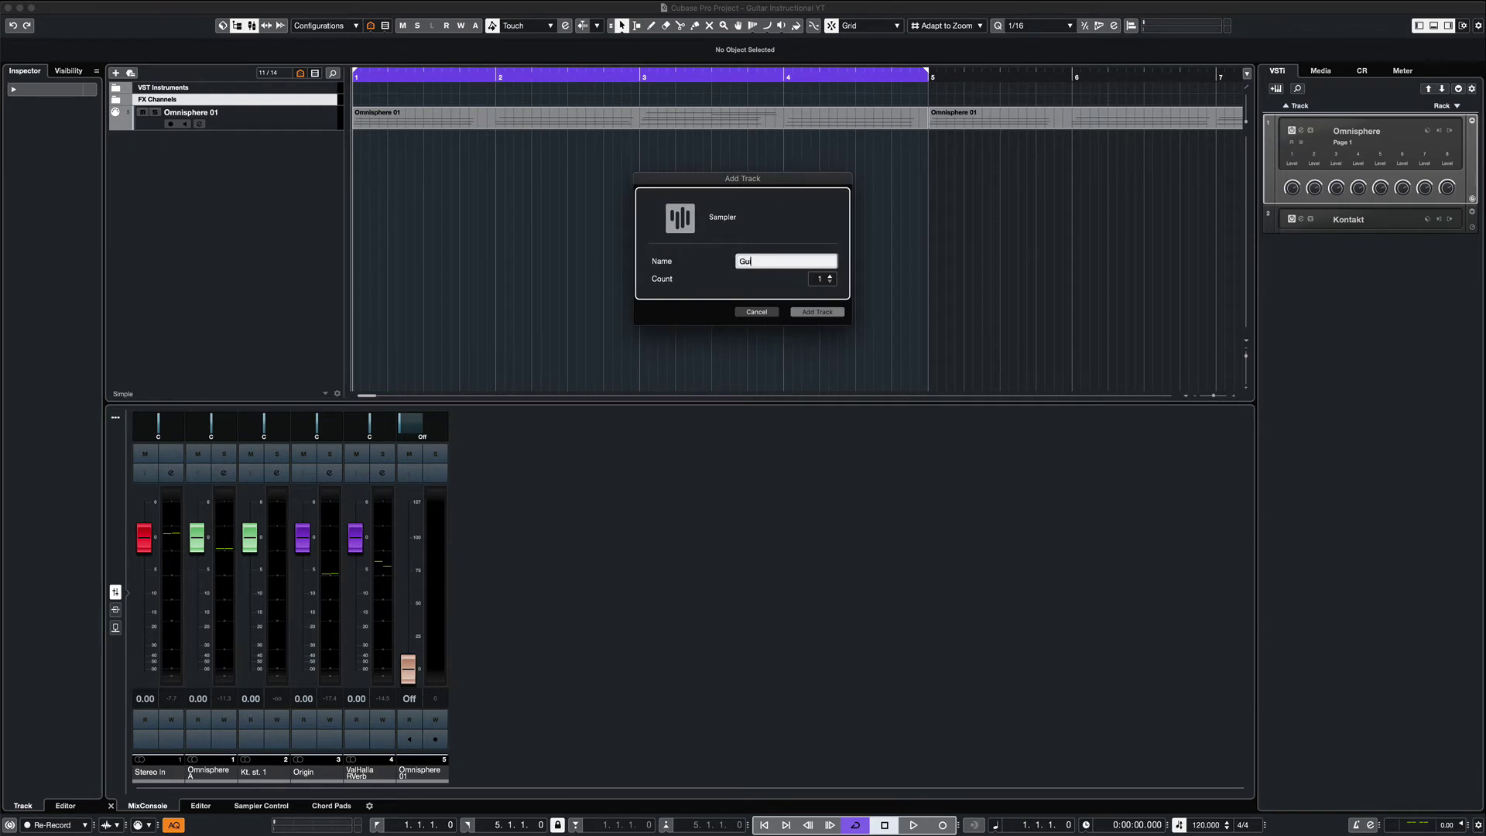
text(1 Shot)
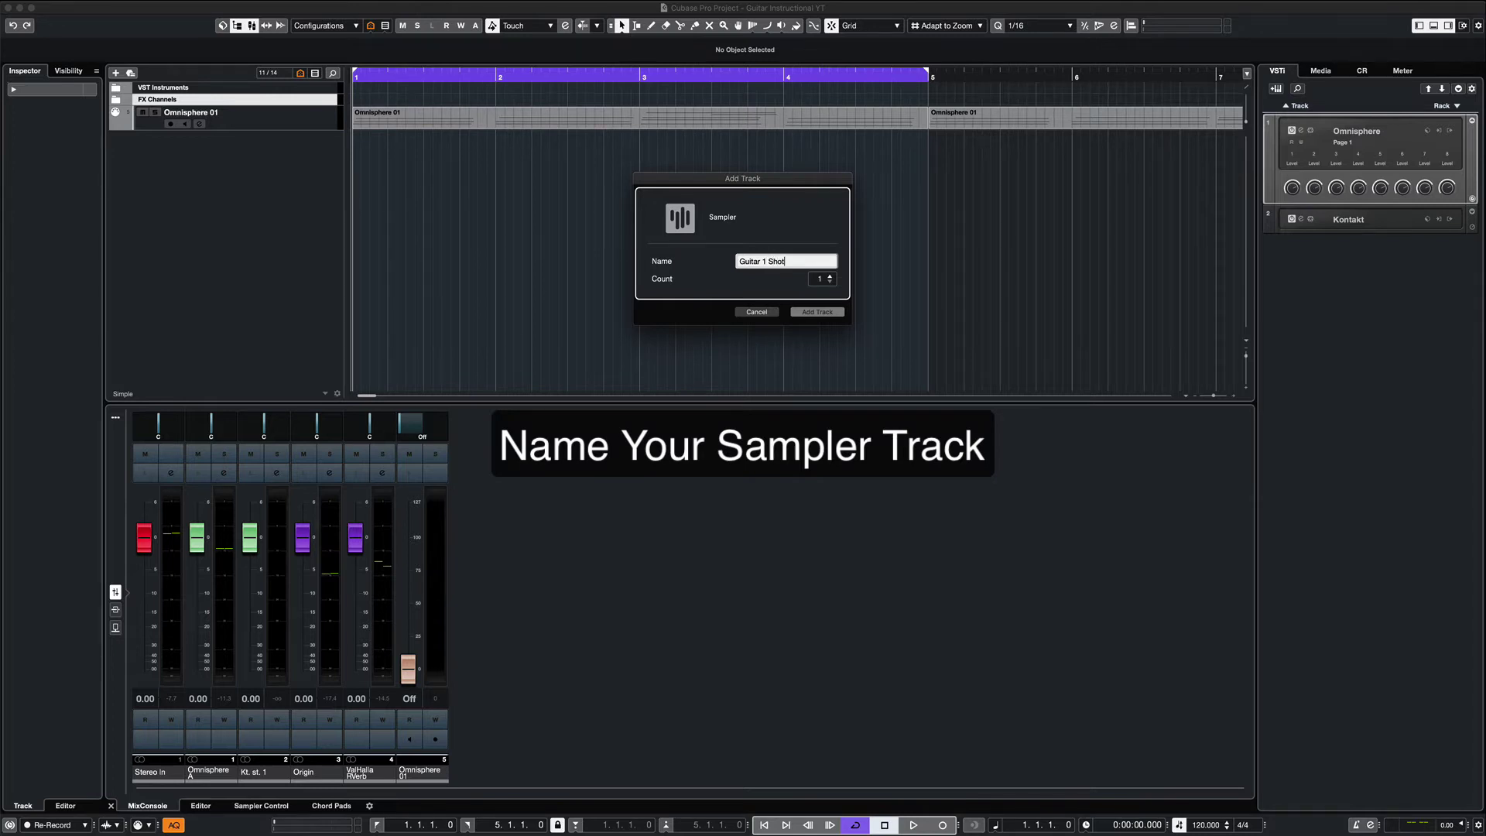
click(821, 312)
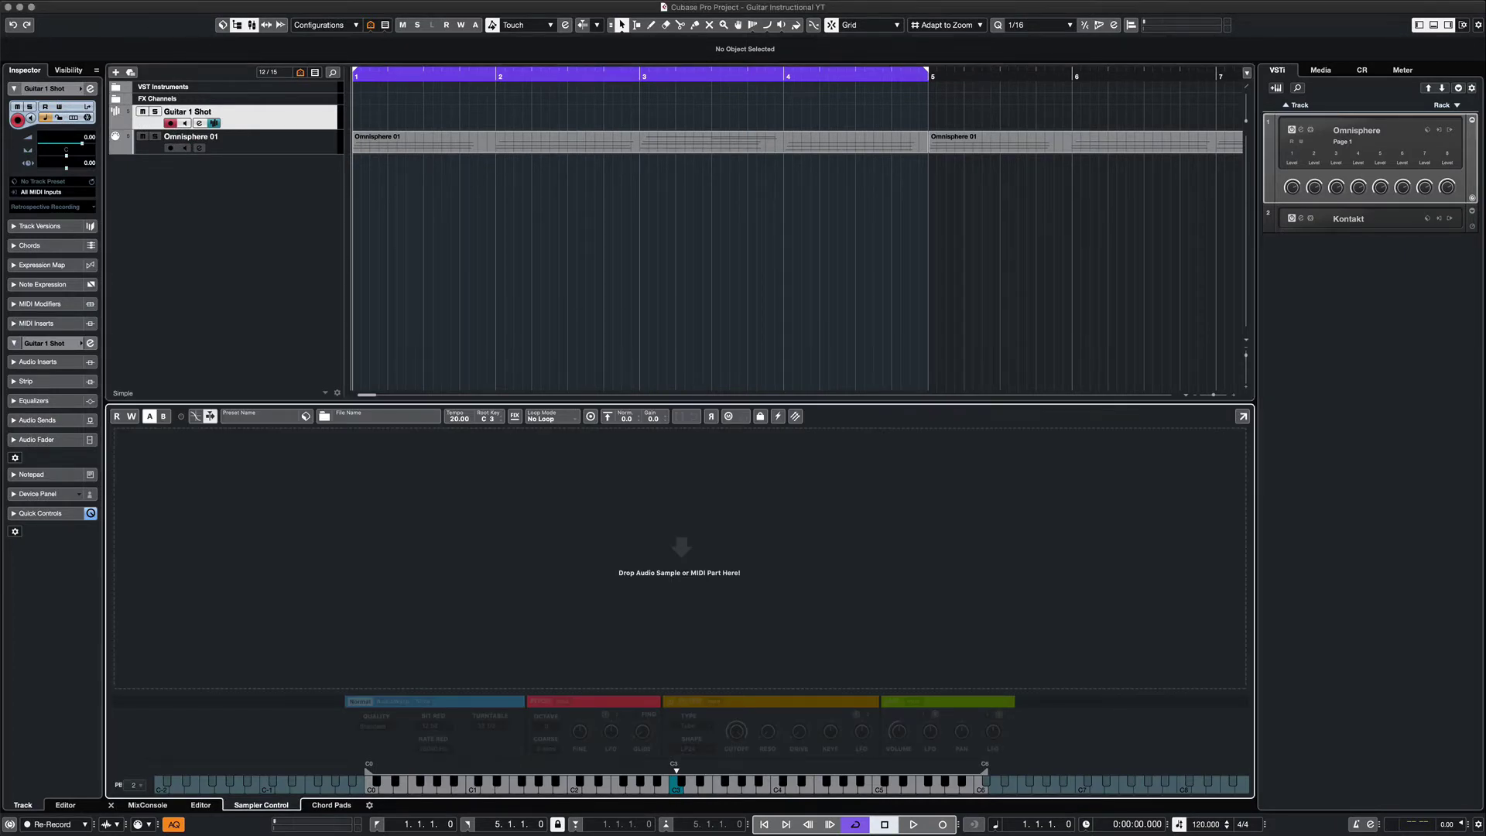
Load GuitarOne Shot E Acoustic.wav into the Guitar 1 Shot sampler, set its root key to E3, and audition the sample
drag(569, 3, 623, 503)
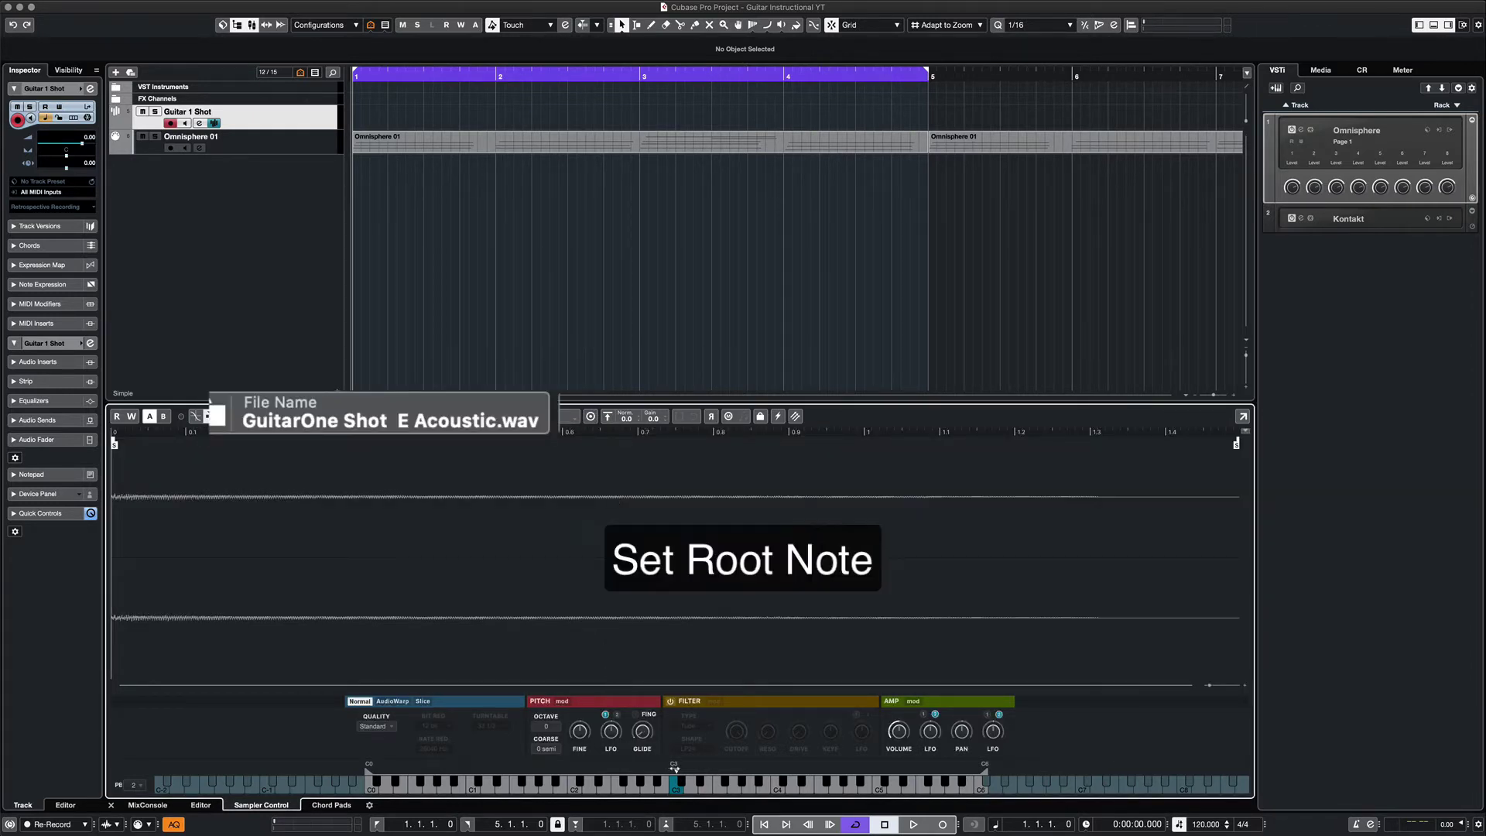
drag(675, 769, 704, 768)
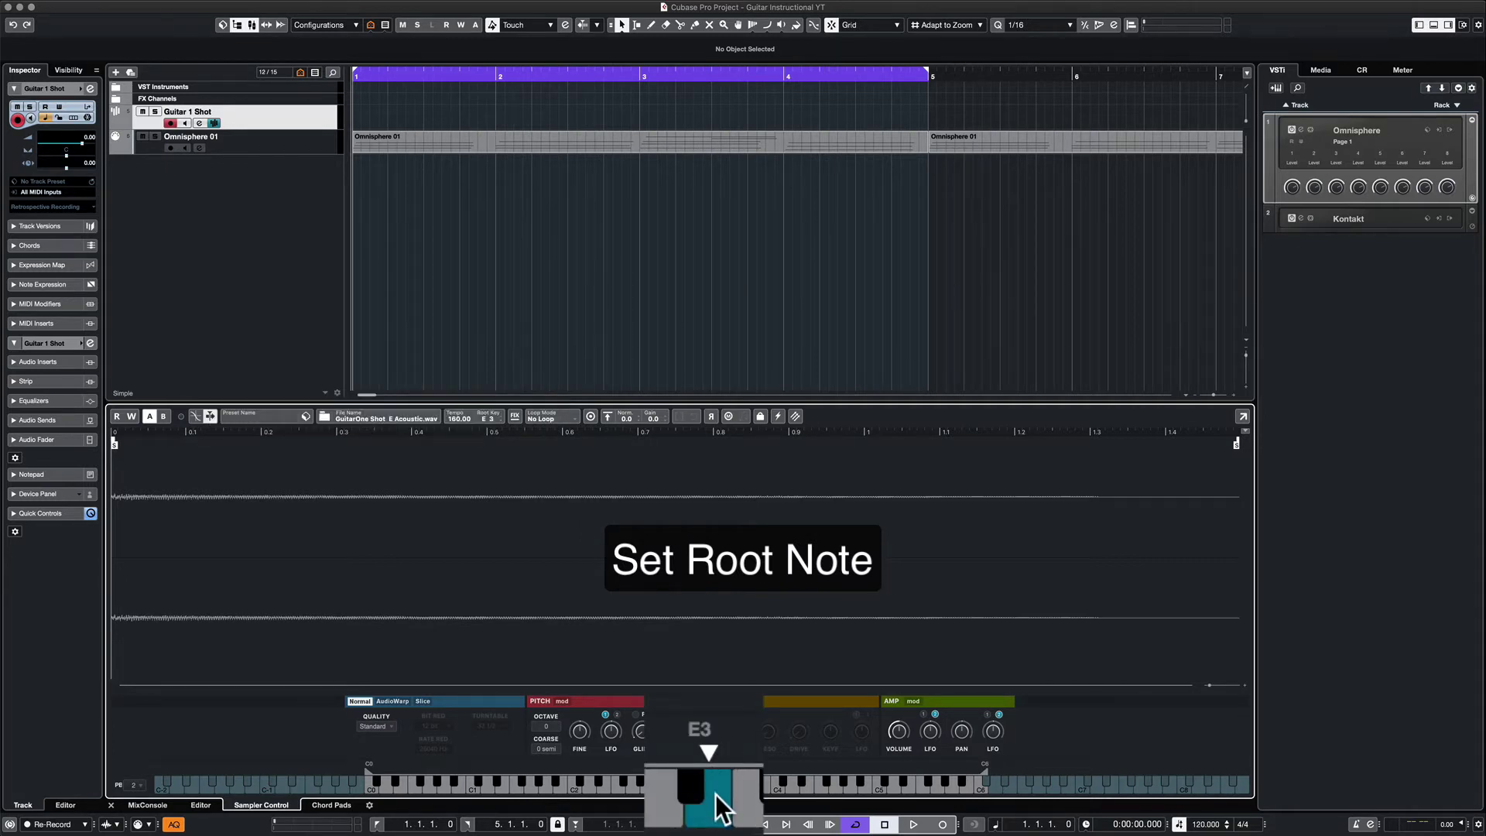
click(713, 803)
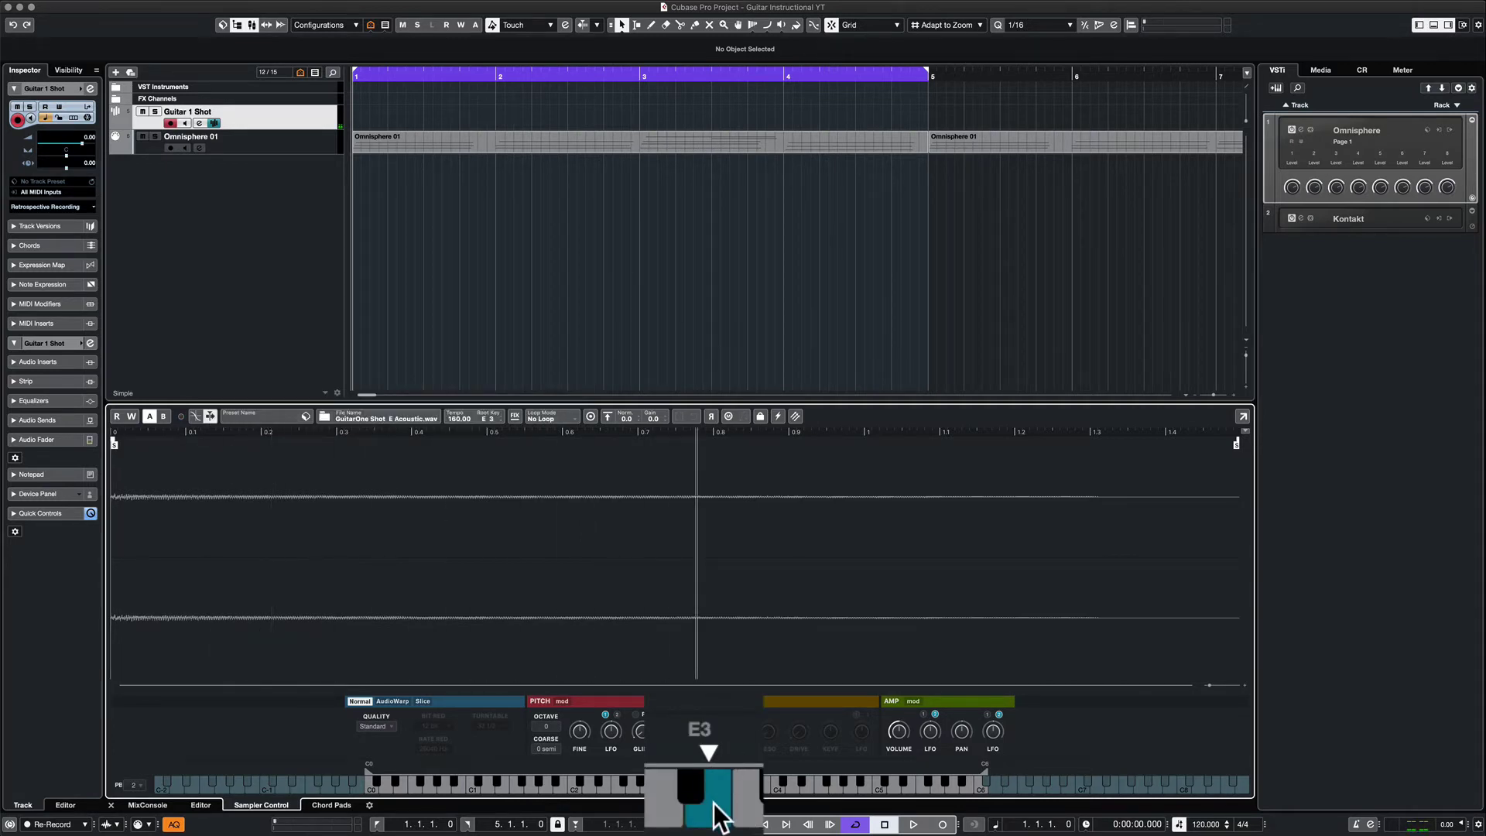
click(705, 786)
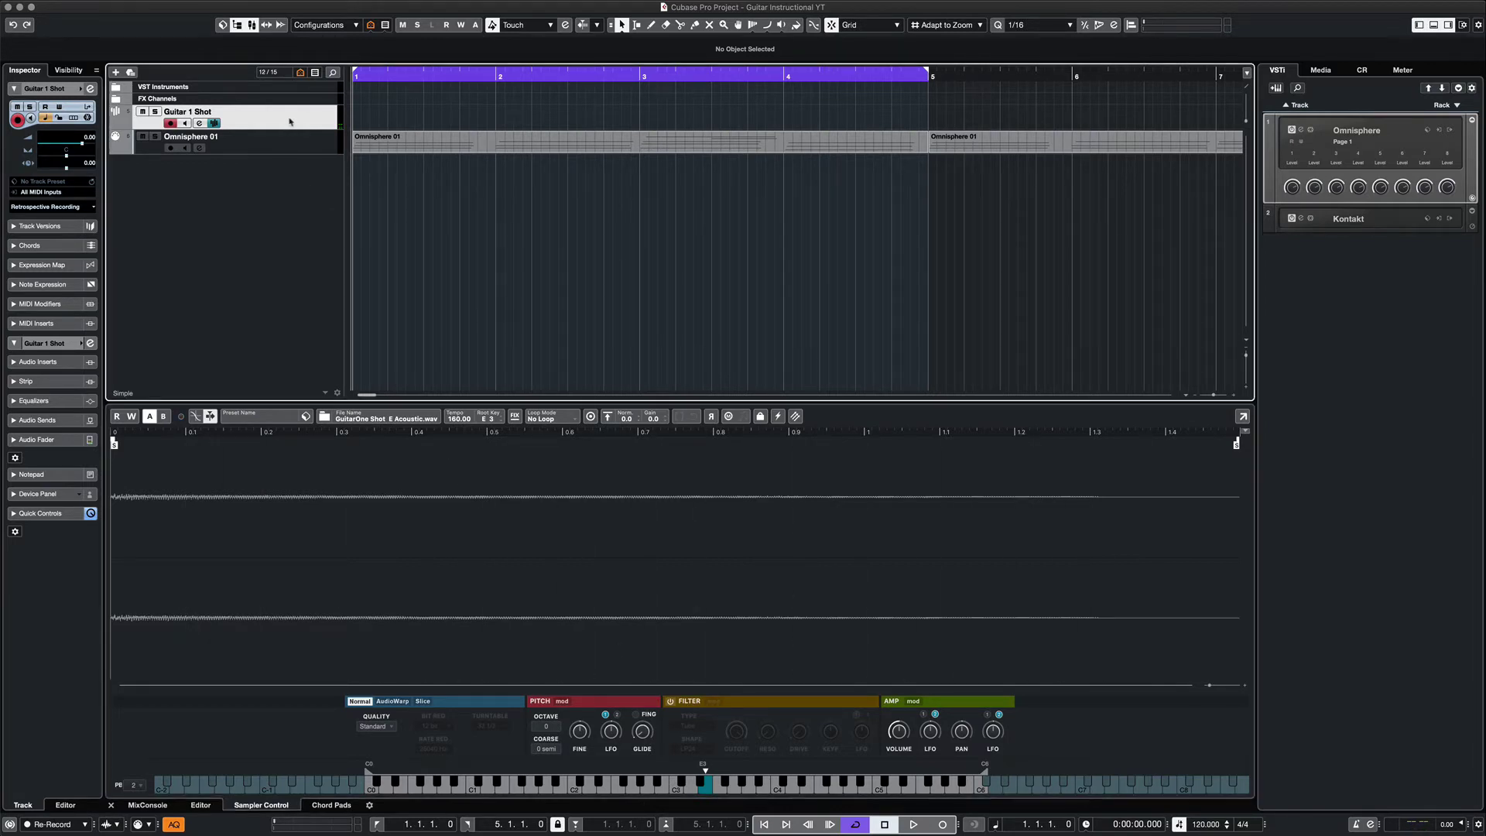
Move the second Omnisphere 01 part to bar 1 of the Guitar 1 Shot track, mute the Omnisphere 01 track, and play the loop
drag(1062, 147, 474, 124)
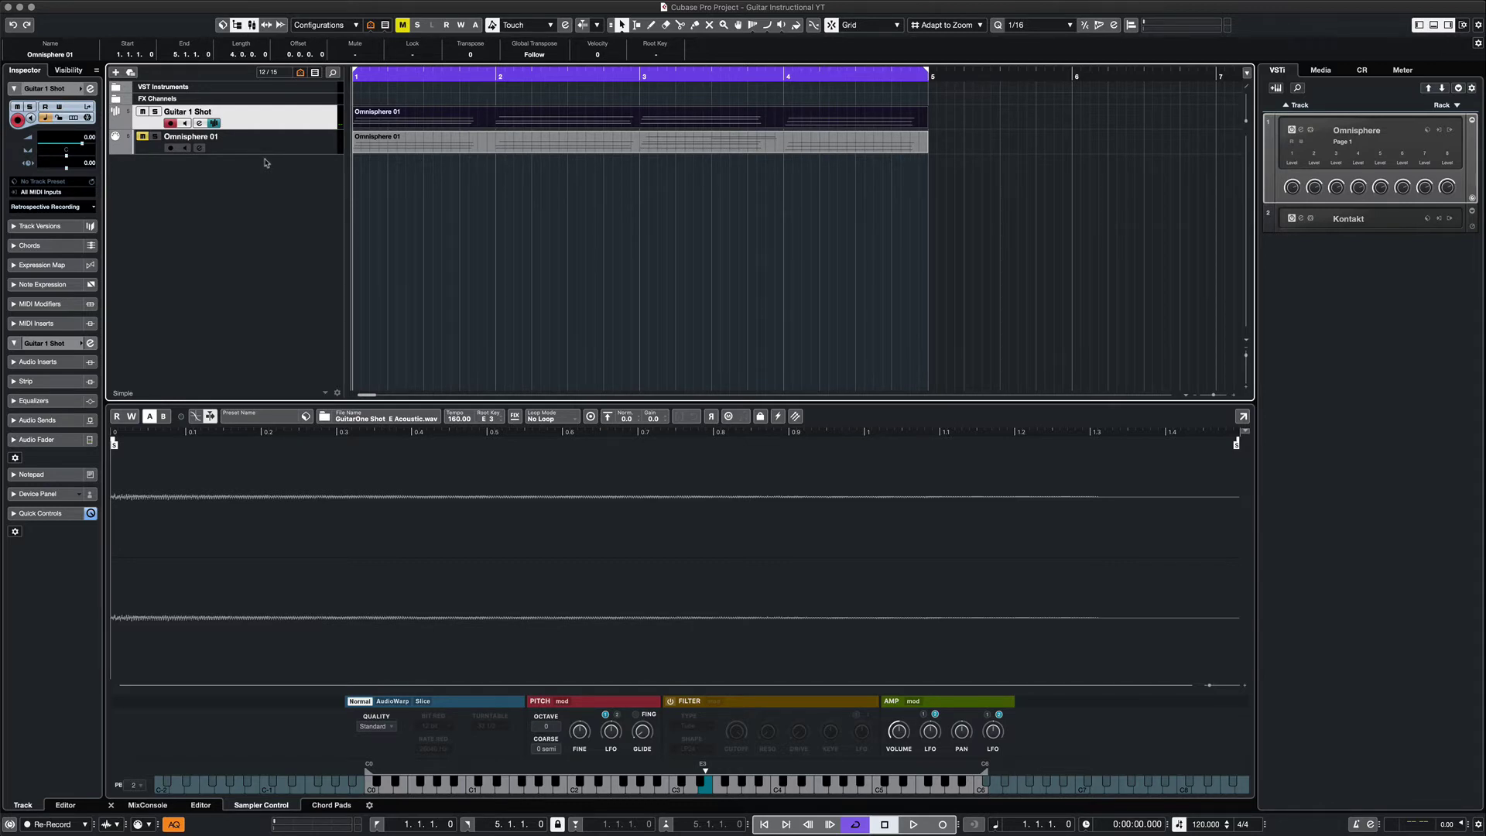
key(space)
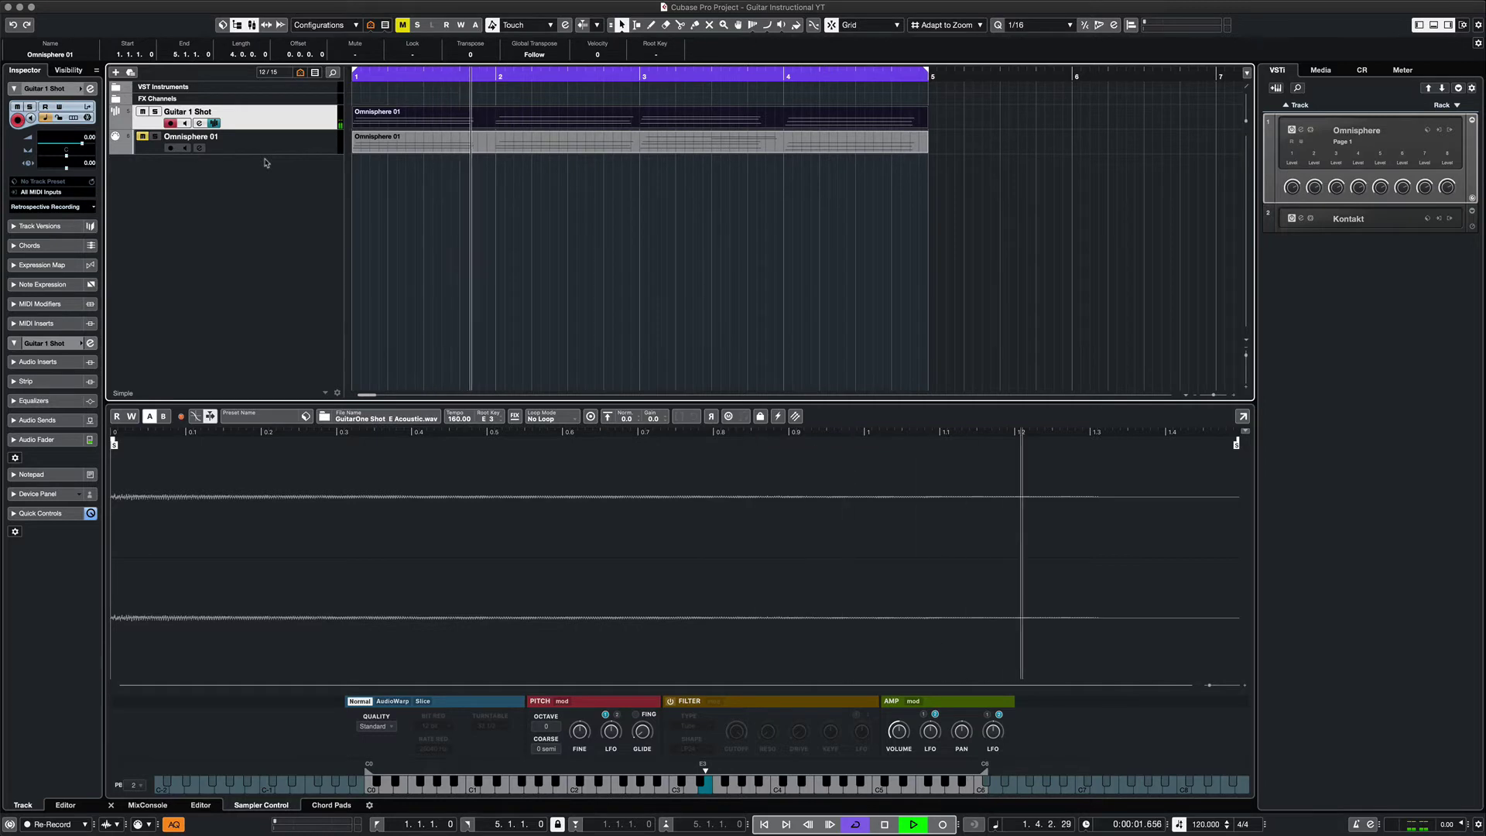
Transpose all chord notes in the Guitar 1 Shot part up an octave by setting the first note's pitch to E3, and play the loop
click(569, 121)
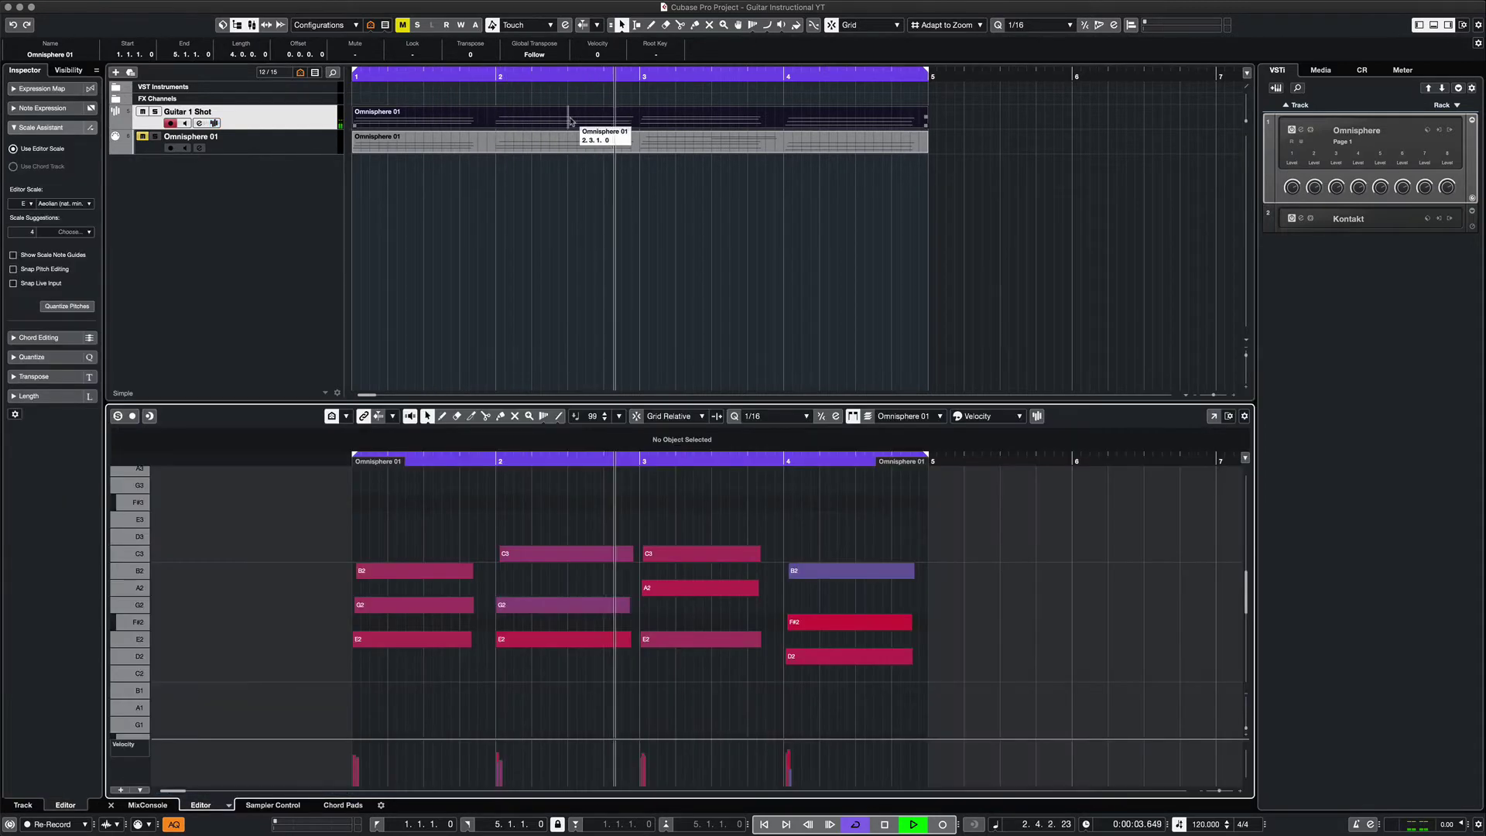
scroll(528, 549, up, 1)
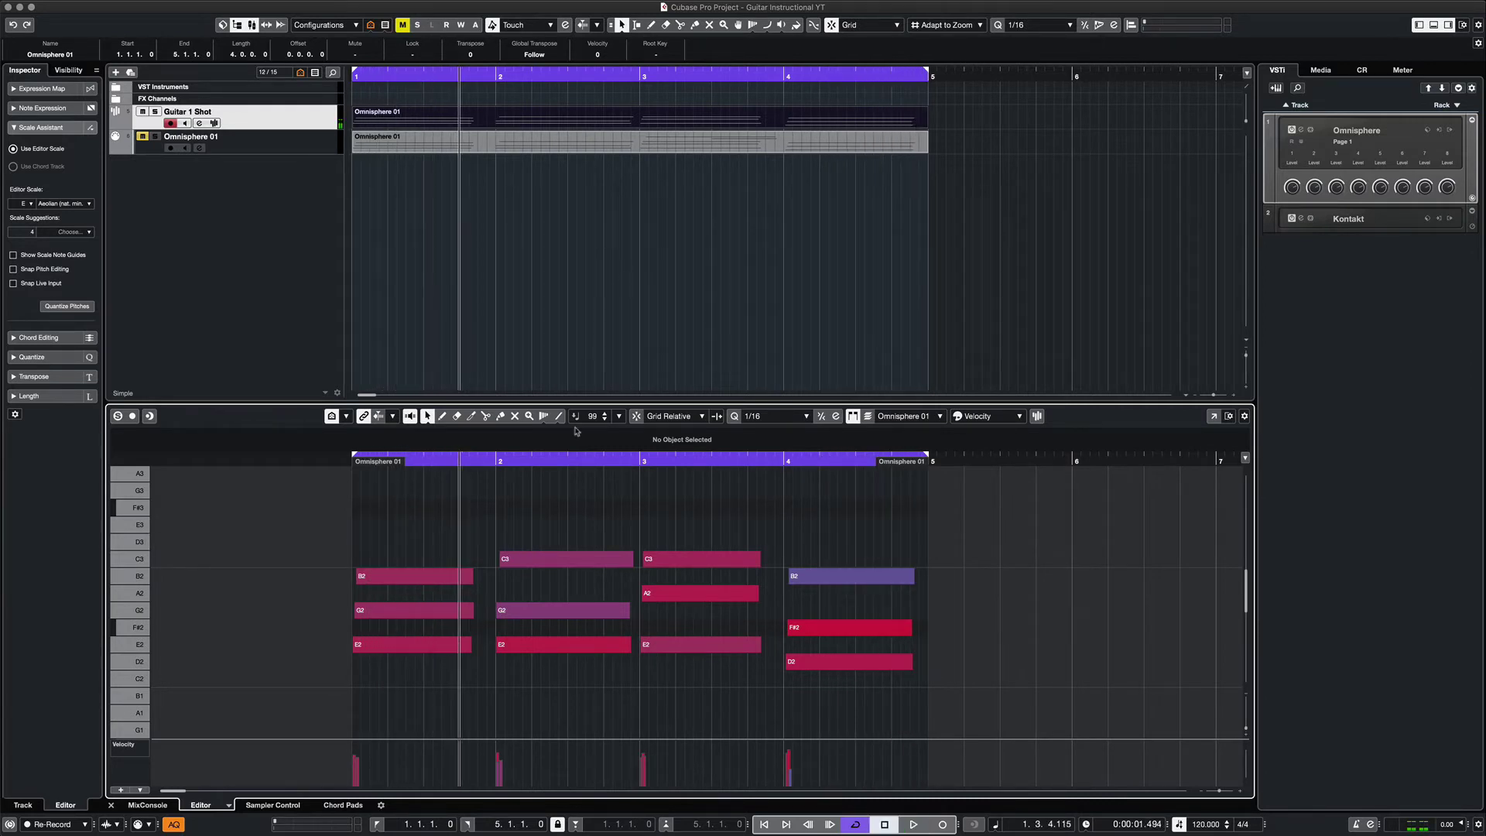
drag(456, 515, 857, 705)
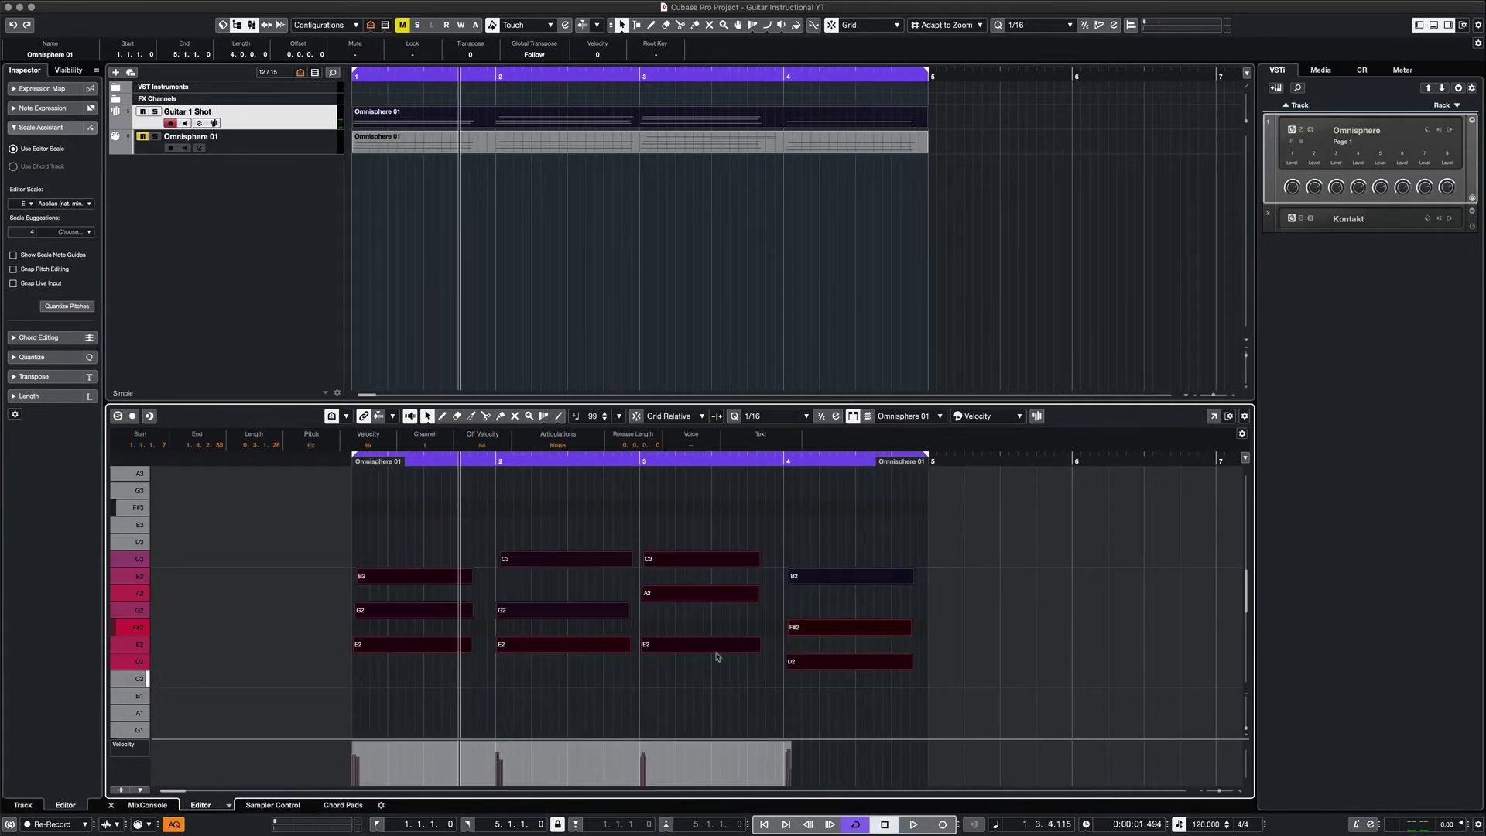
click(323, 458)
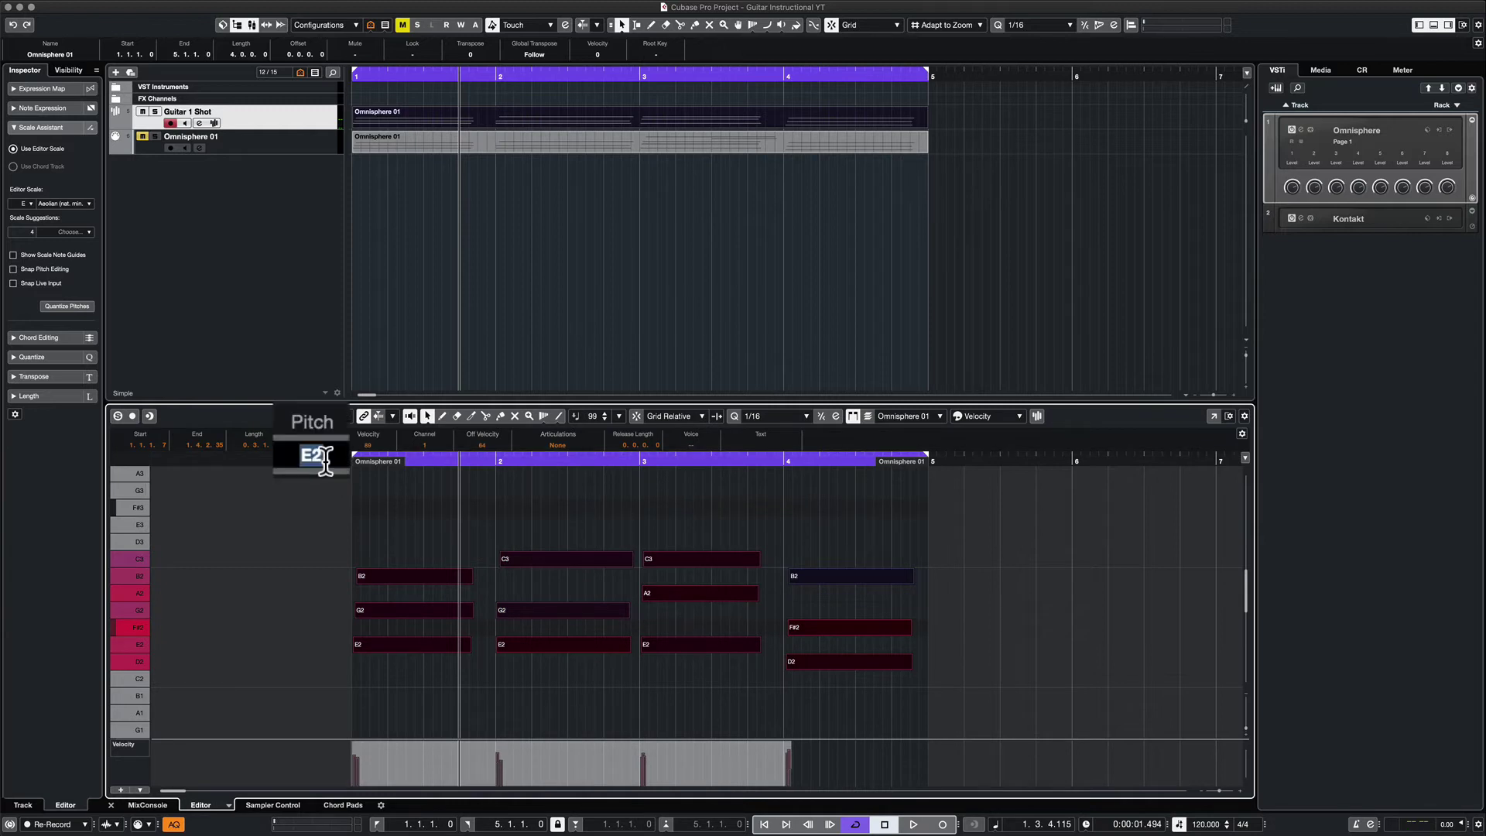
text(e3)
key(Return)
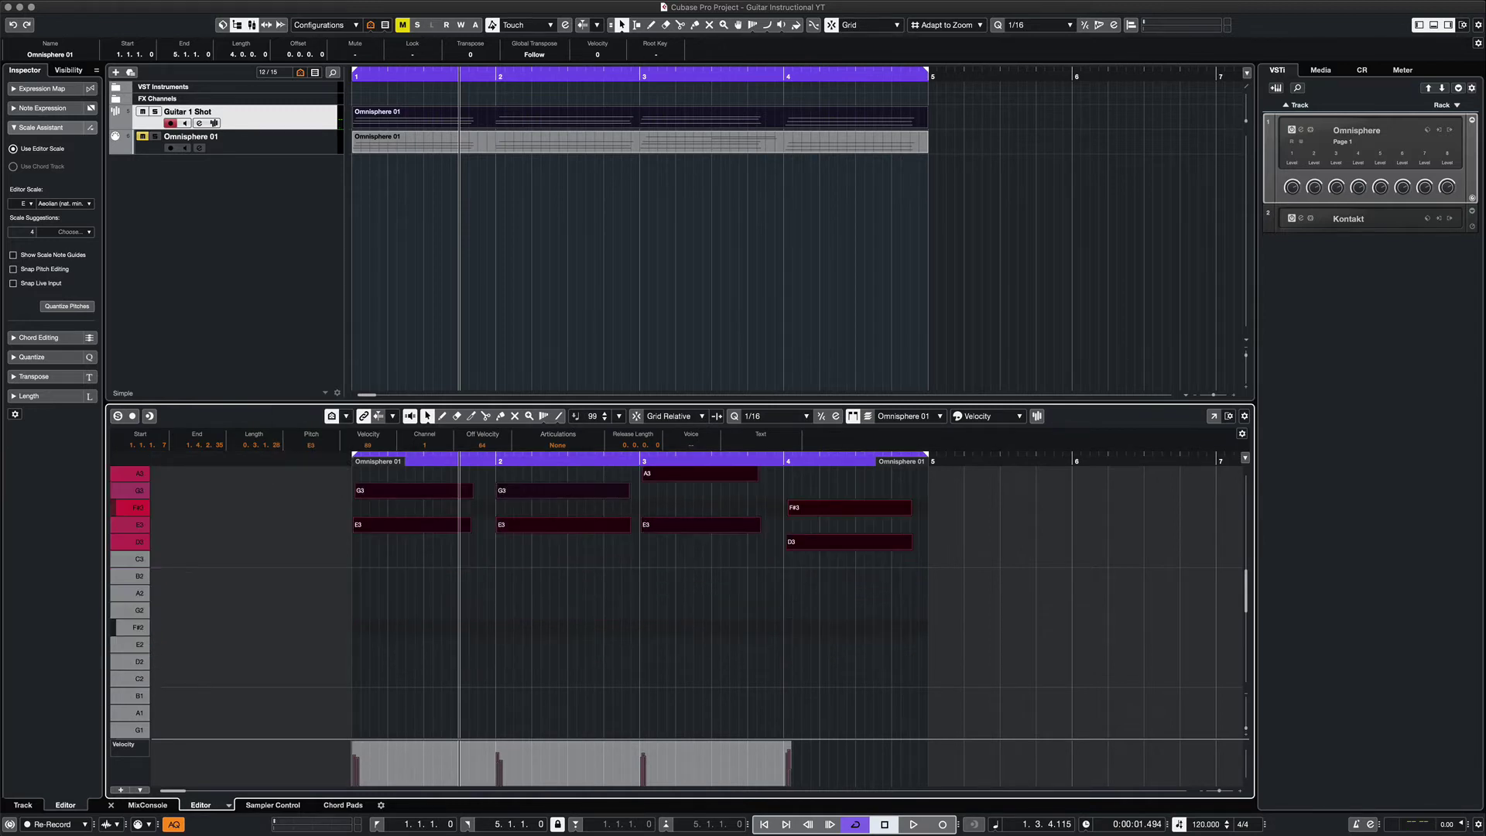
click(520, 596)
scroll(518, 596, up, 3)
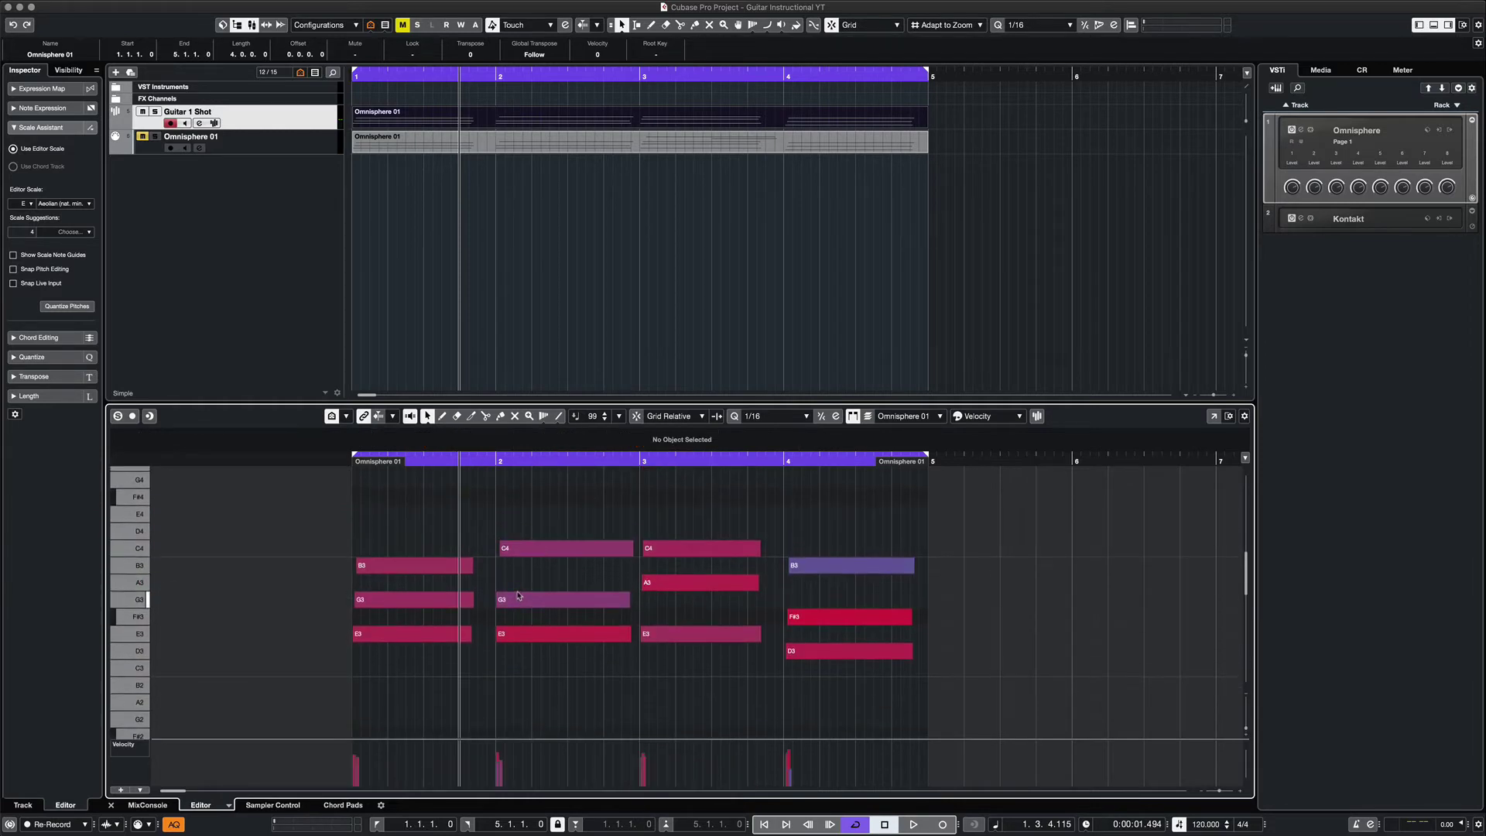
key(space)
key(space)
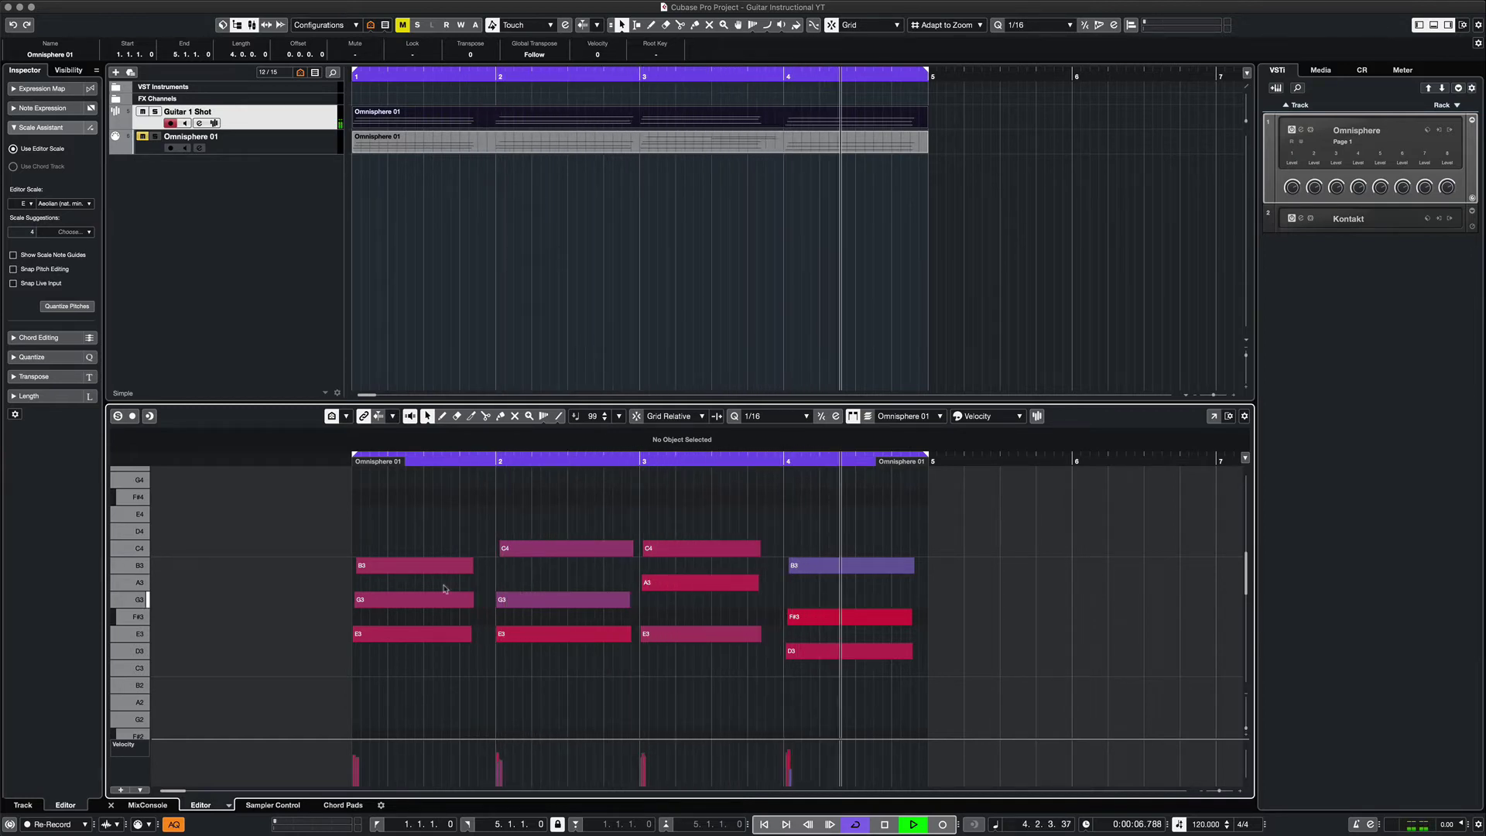
key(space)
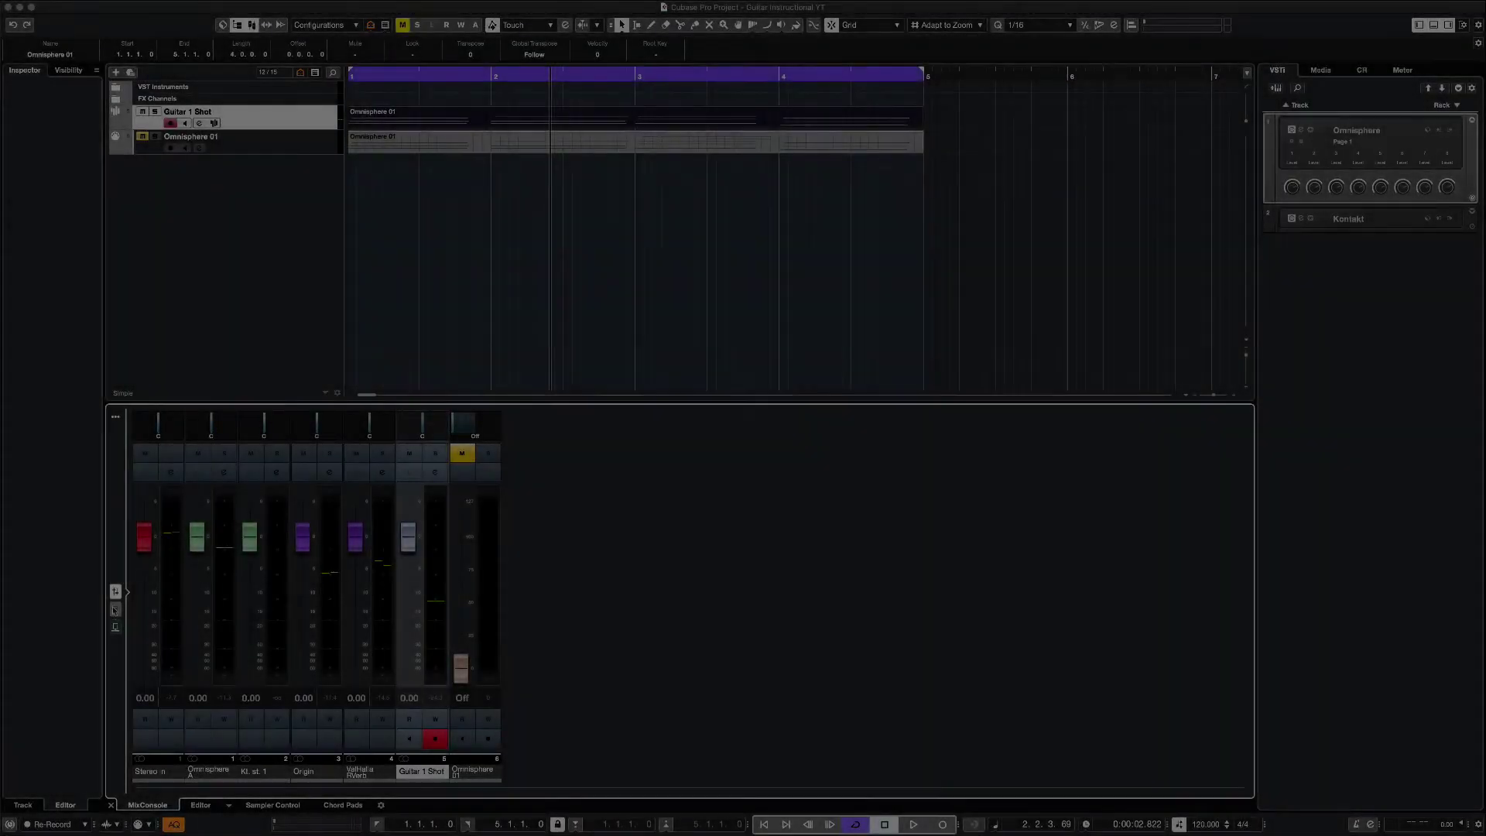
Load the EchoVerb preset from Huge Spaces in ValhallaVintageVerb on the reverb channel and start playback
click(114, 611)
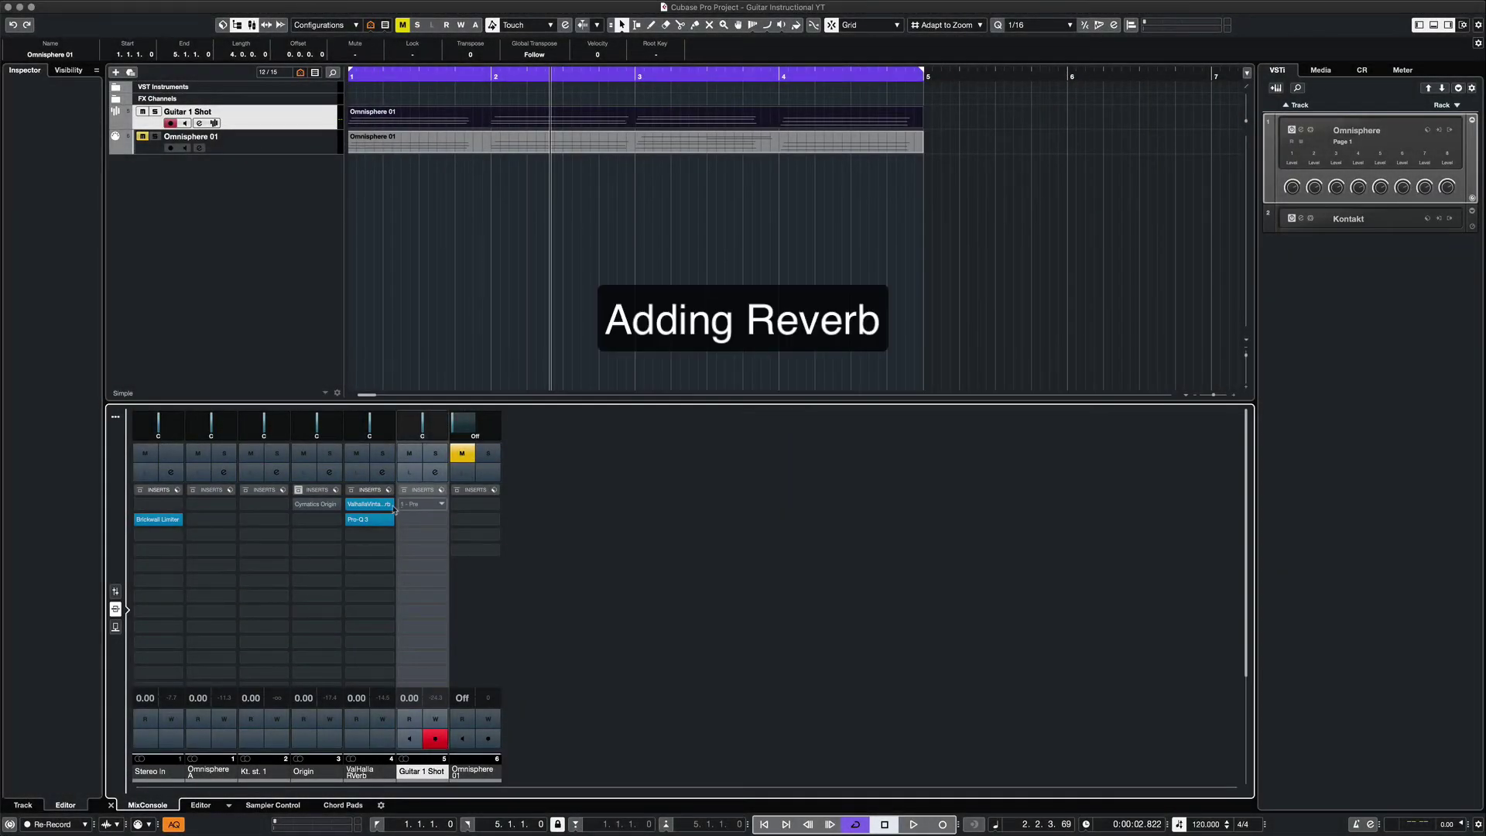
click(362, 505)
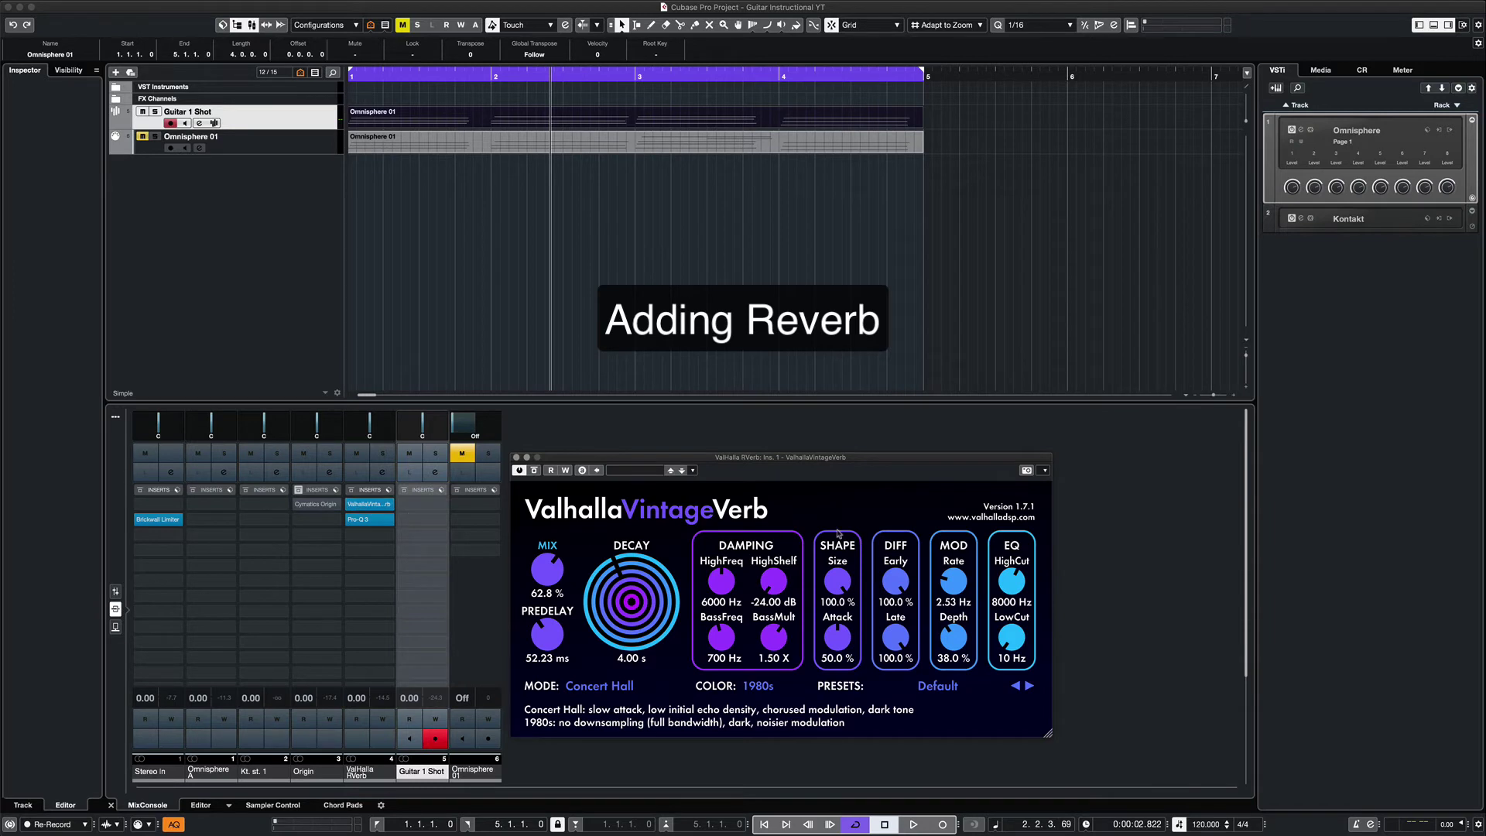
click(937, 686)
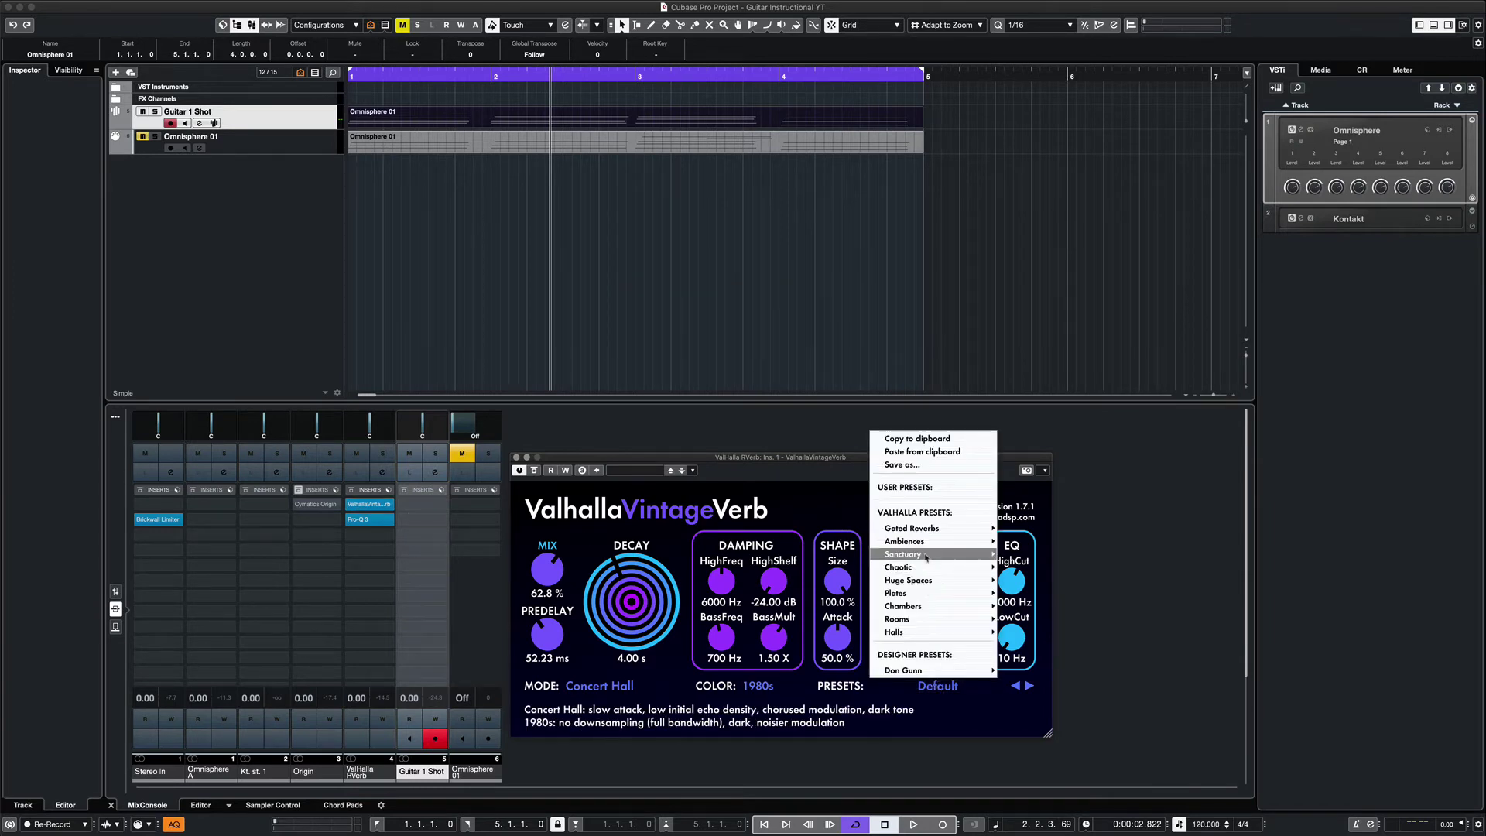
mouse_move(919, 591)
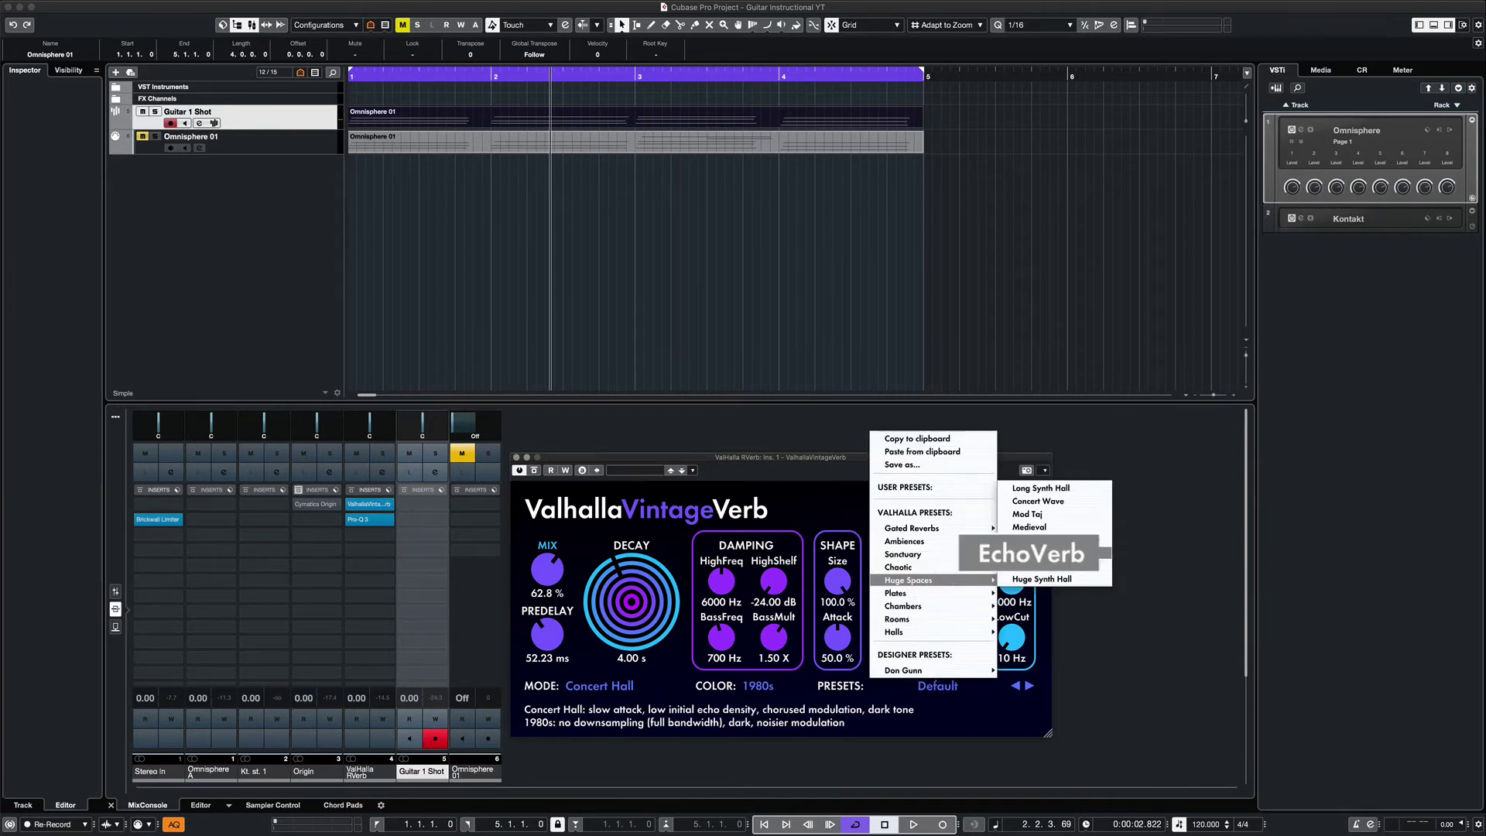
click(1053, 556)
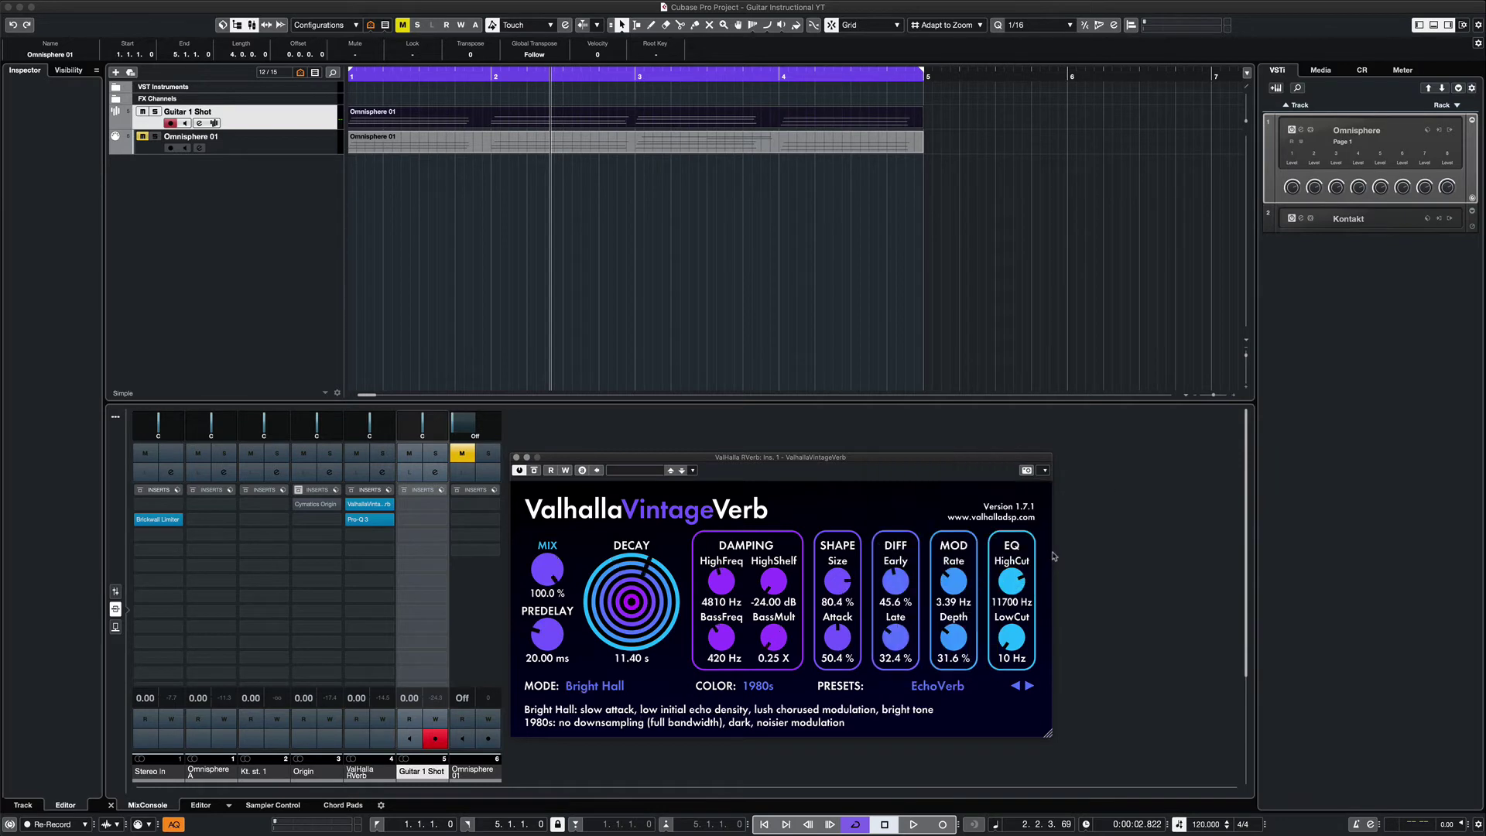
key(space)
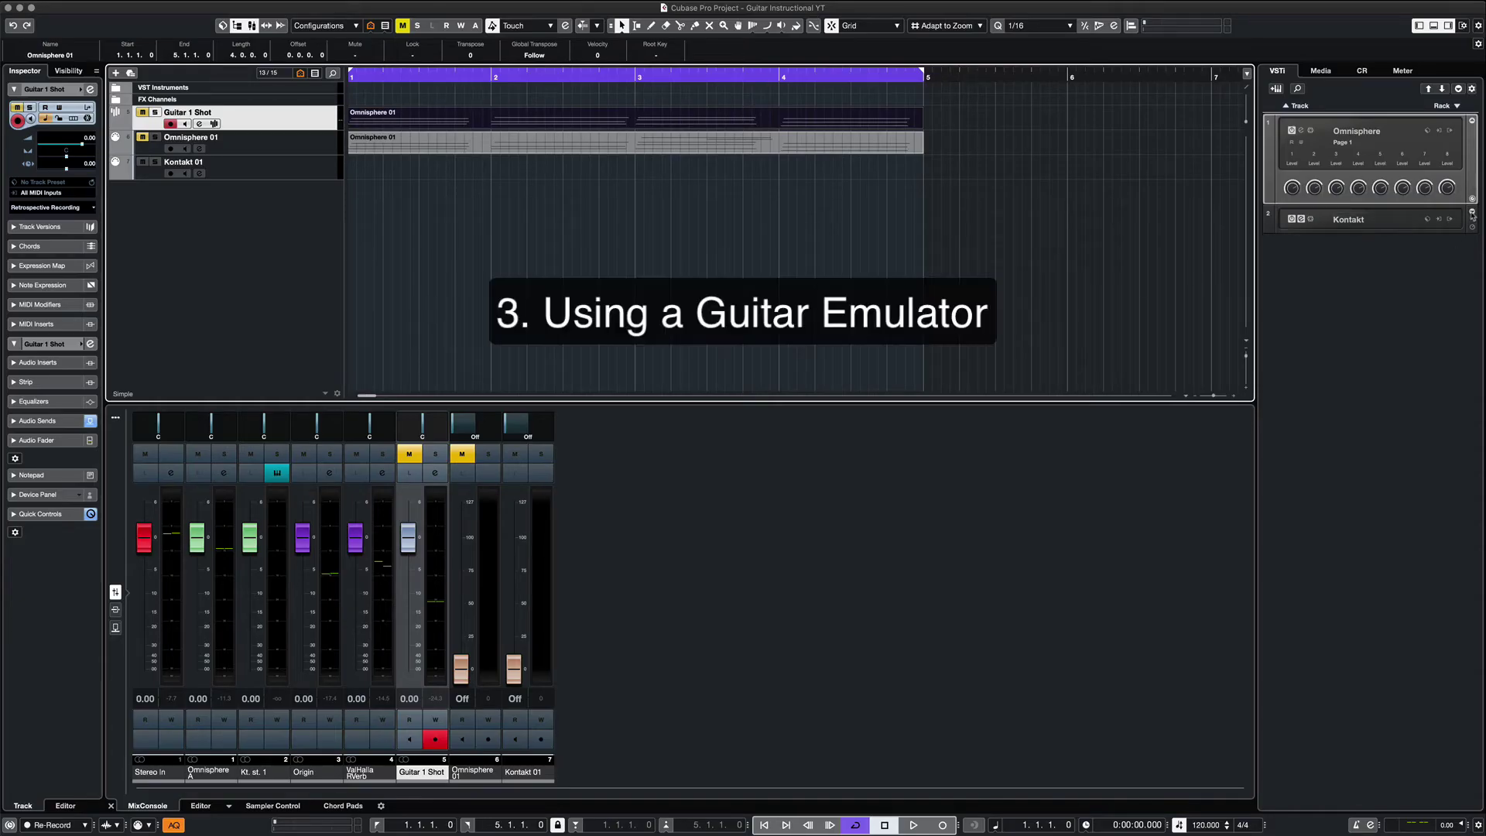
Inspect the Ibiza patterns of Electric Sunburst Deluxe in Kontakt, select the Kontakt 01 track, and close the instrument window
click(1472, 213)
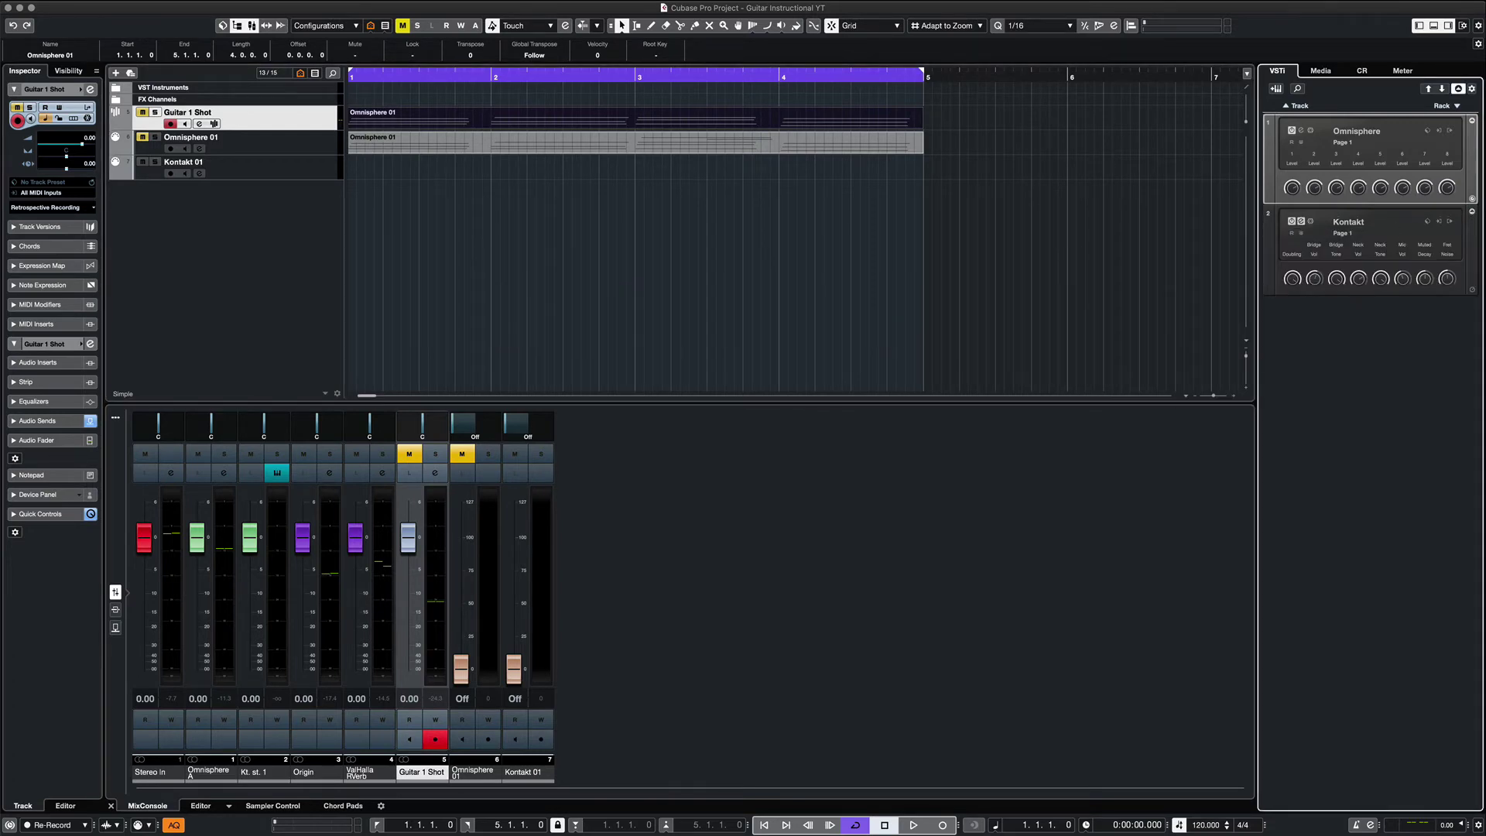
drag(852, 1, 808, 164)
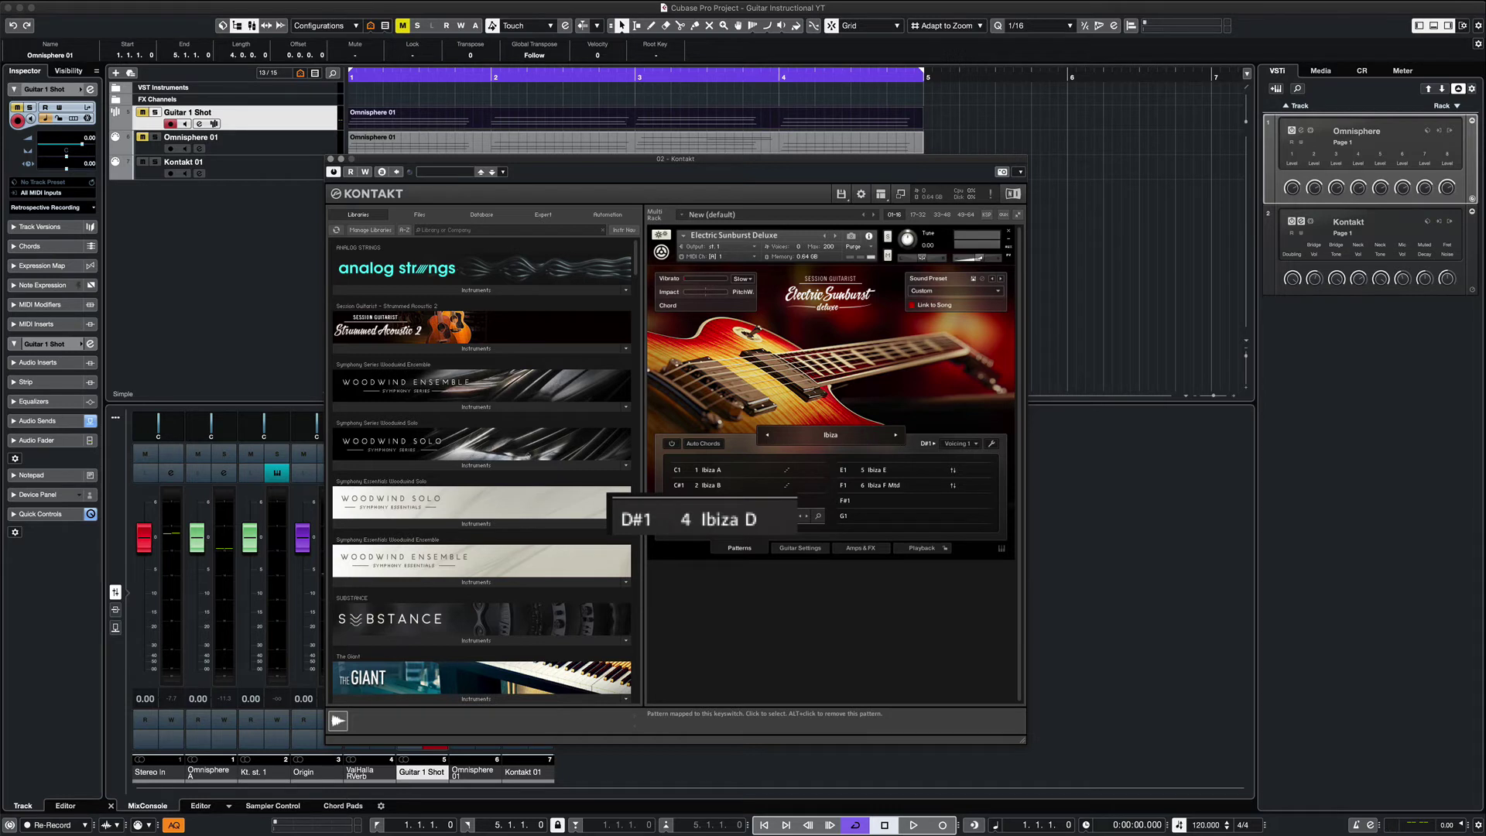
click(246, 175)
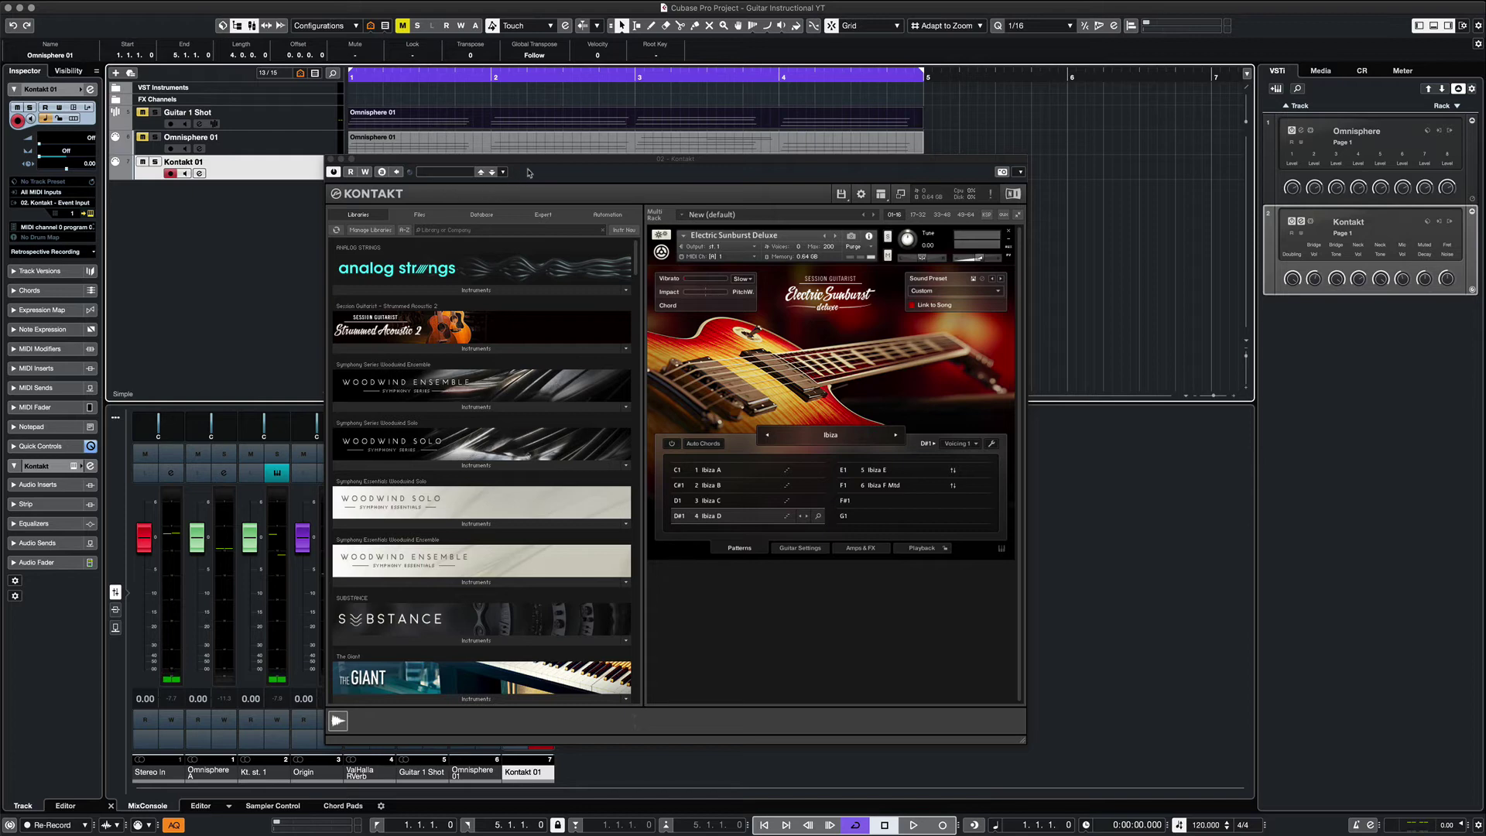
drag(547, 160, 685, 181)
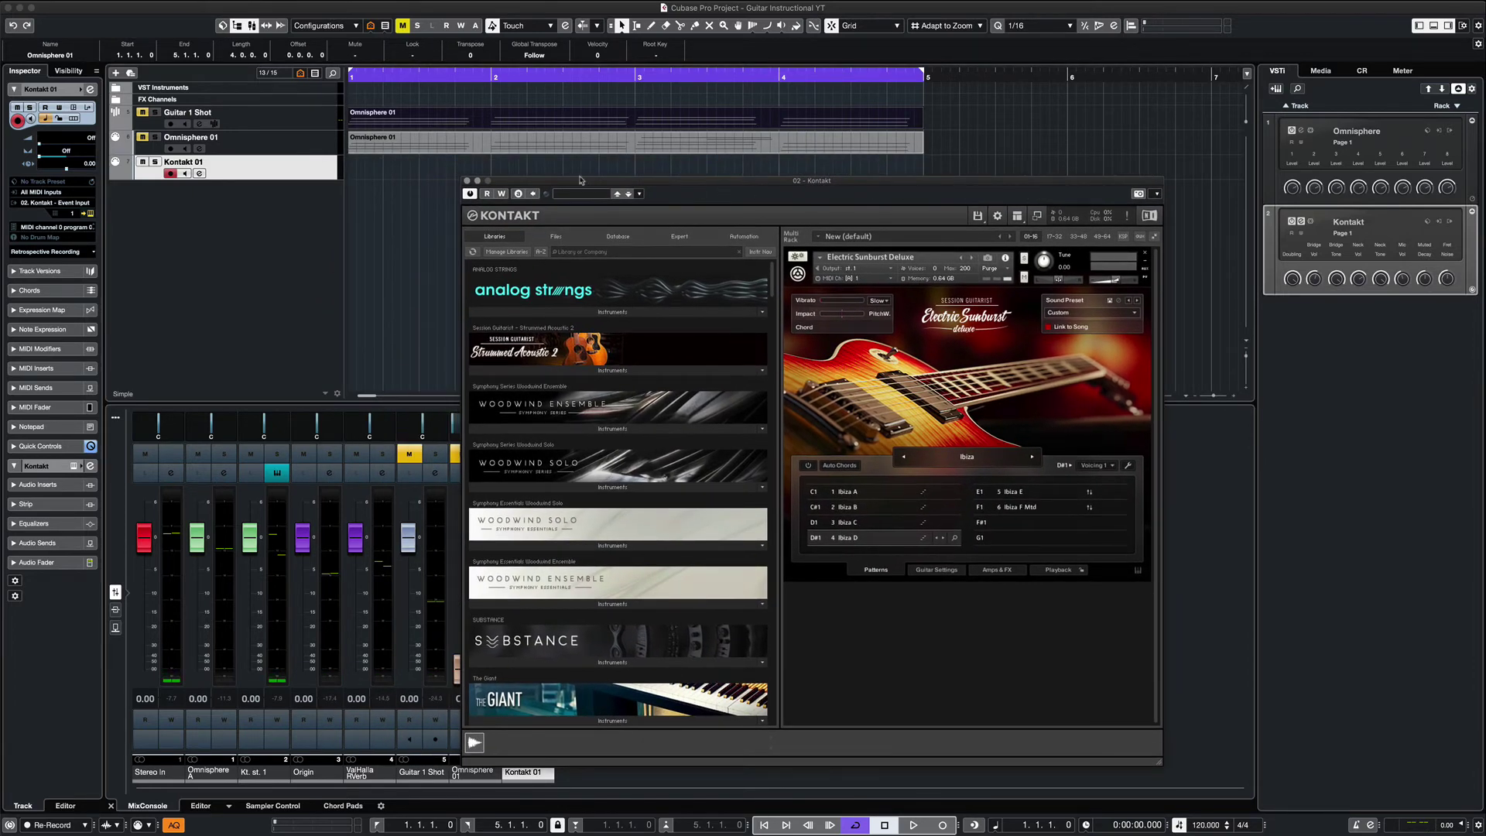
click(467, 180)
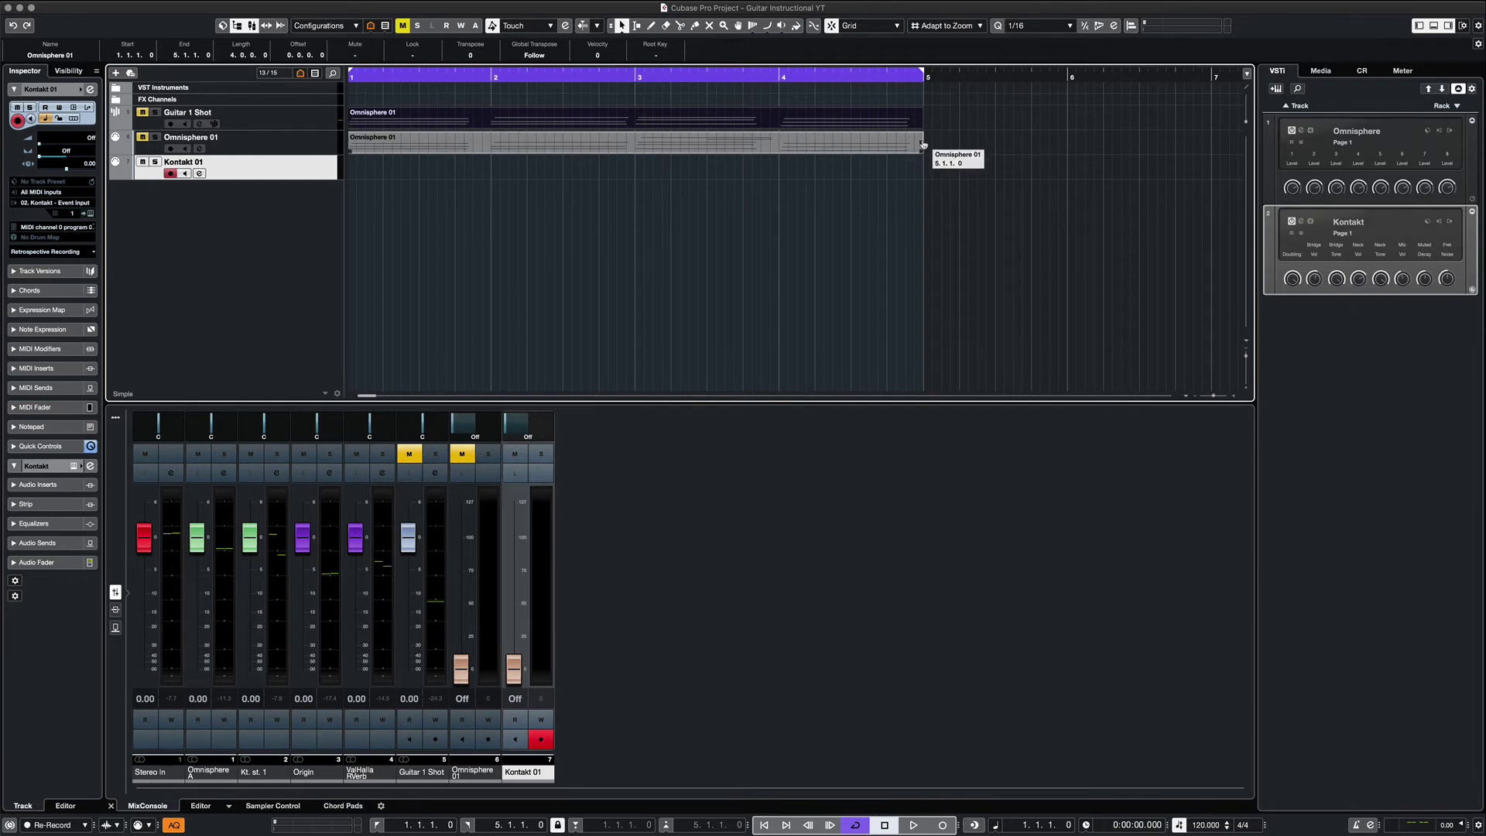
Duplicate the Omnisphere 01 part and place the copy at bar 1 of the Kontakt 01 track
key(super+d)
drag(923, 143, 444, 165)
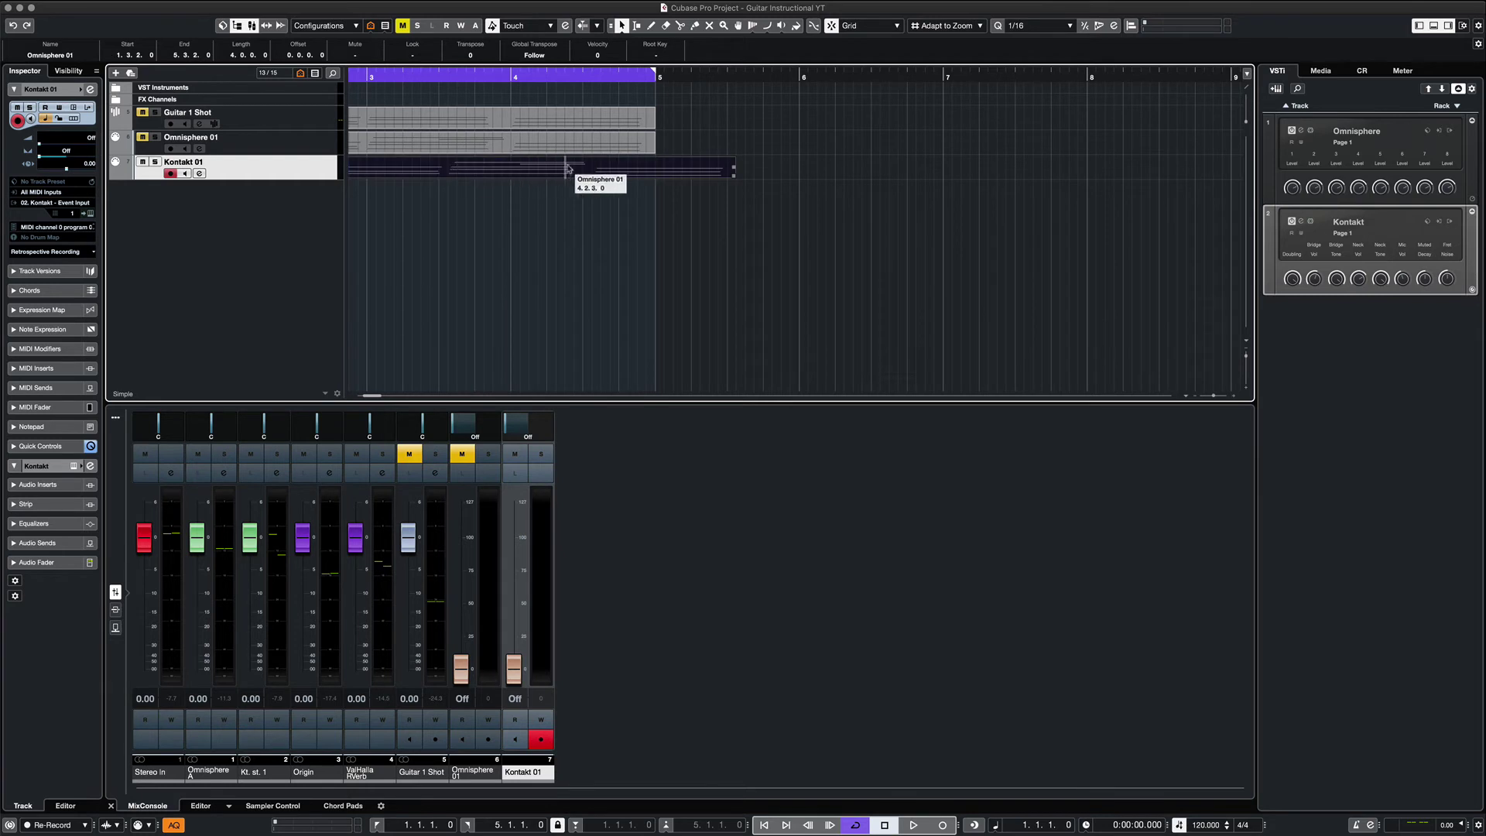
drag(567, 167, 484, 167)
scroll(542, 244, left, 5)
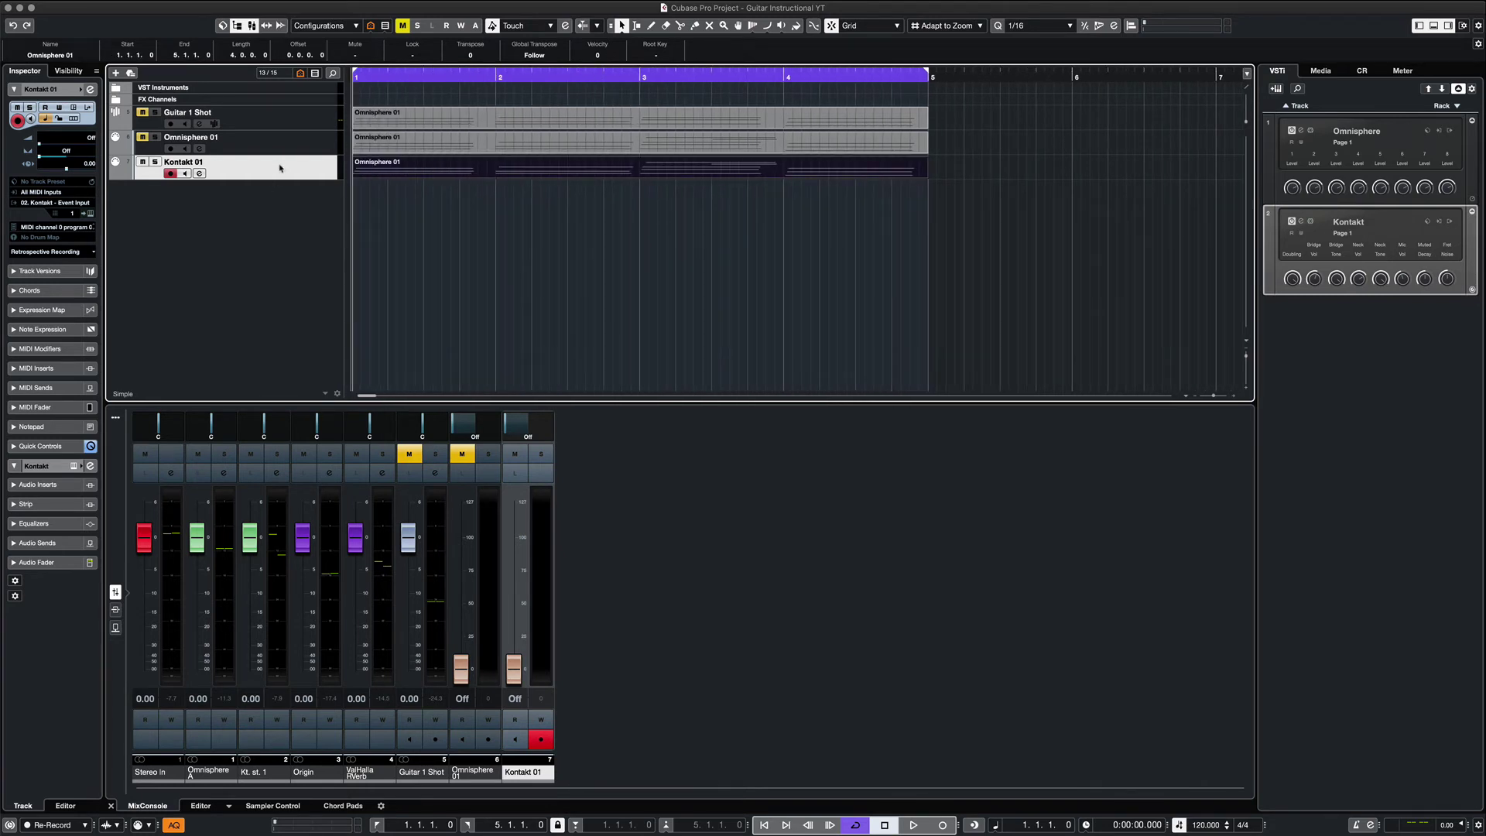
Play the Kontakt 01 loop and examine the notes of its part in the note editor
key(space)
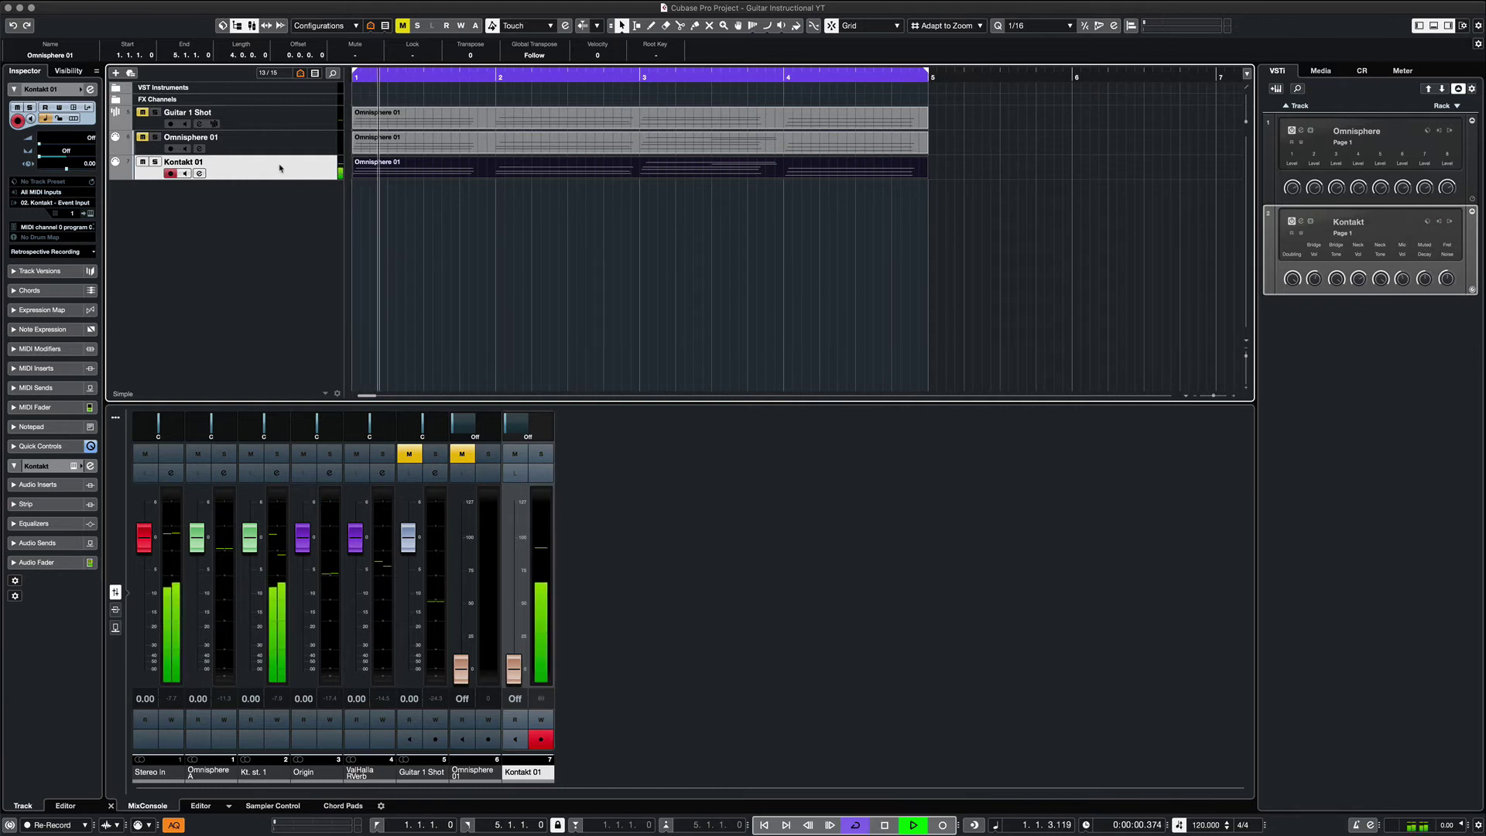
key(Return)
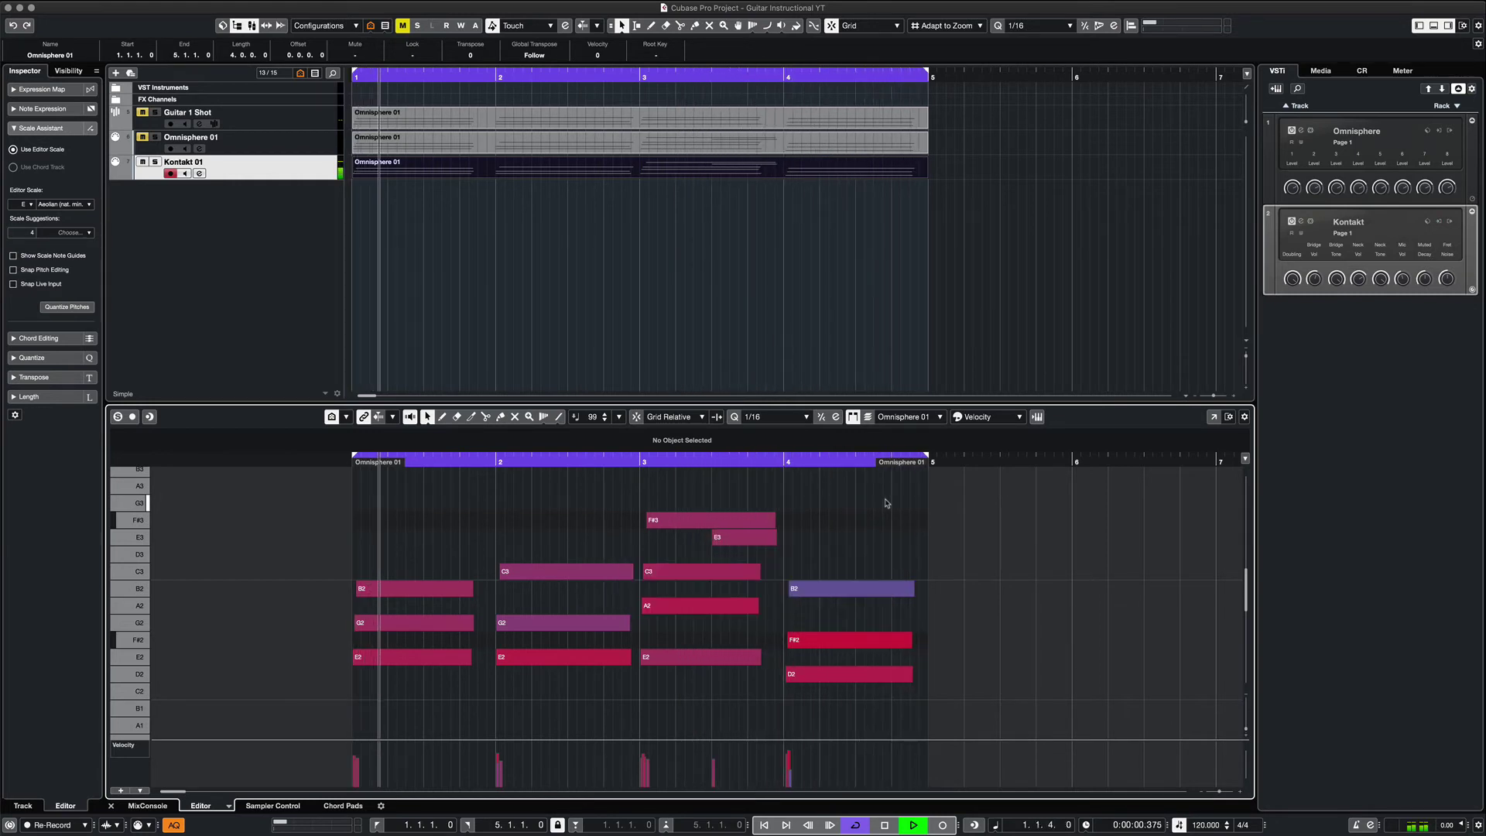
key(space)
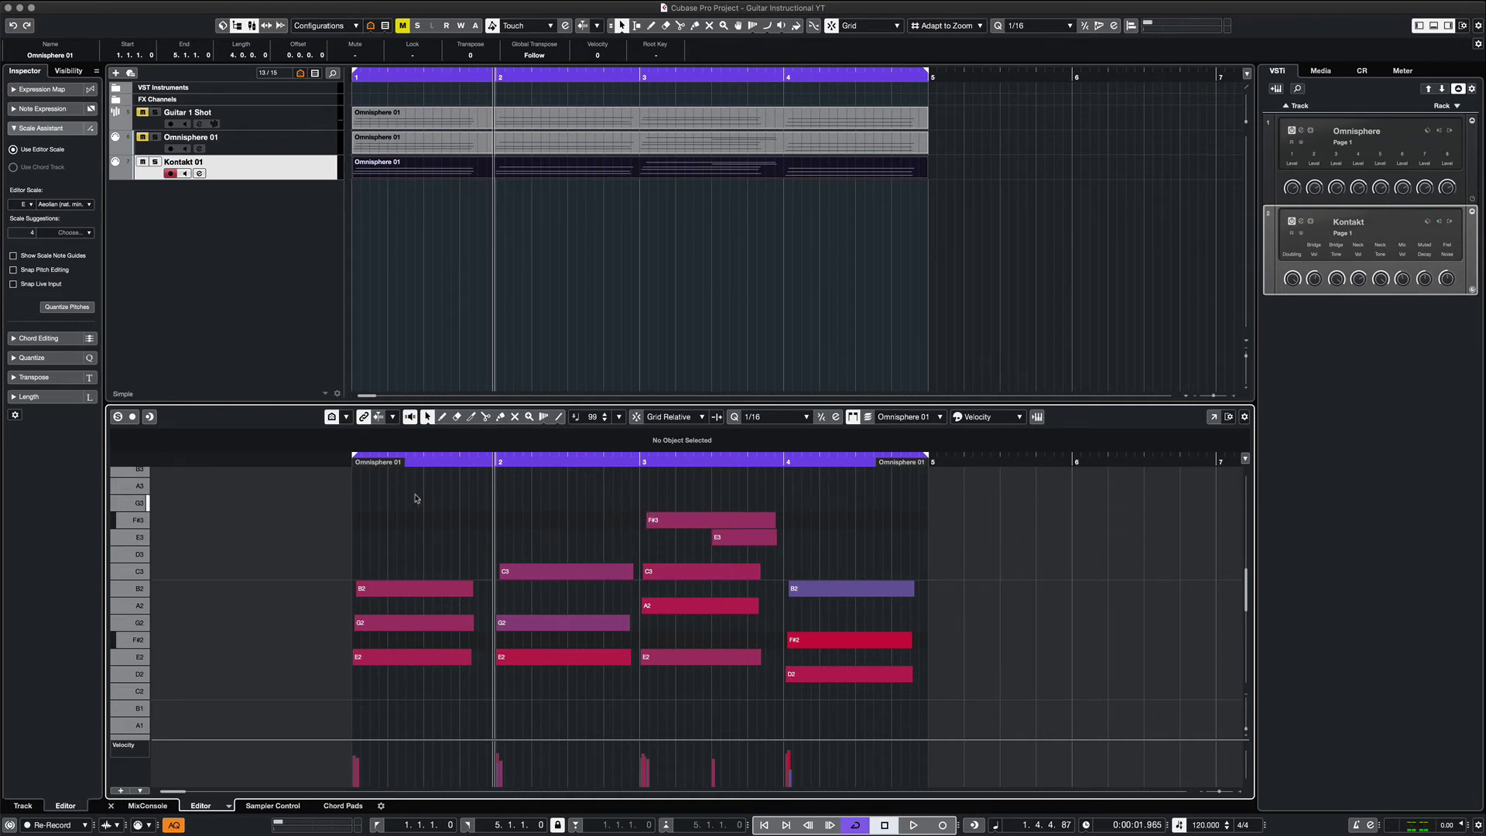
Transpose all notes of the Kontakt 01 part up one octave
drag(408, 488, 917, 739)
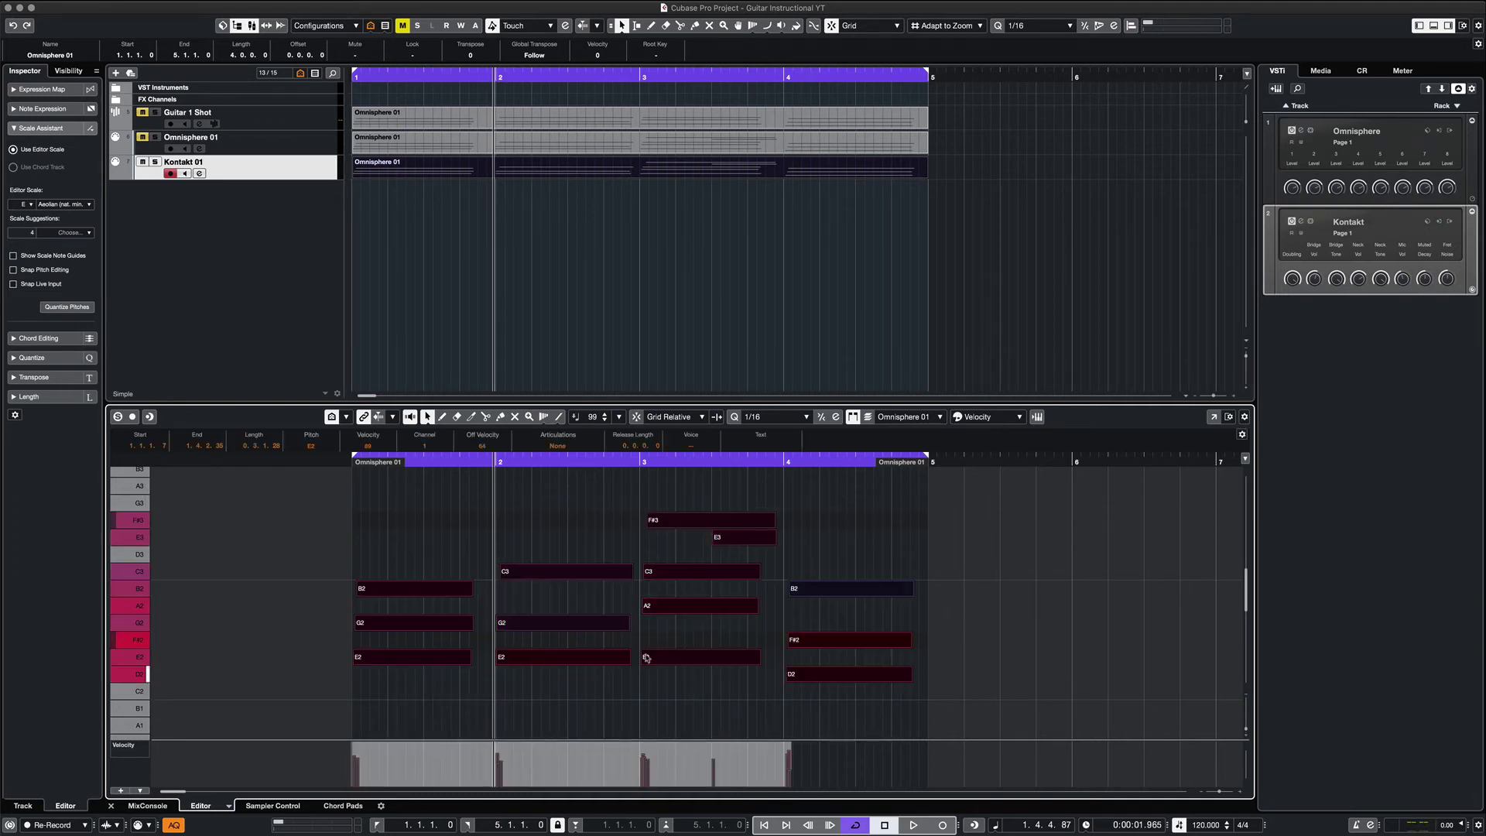
click(312, 446)
key(Return)
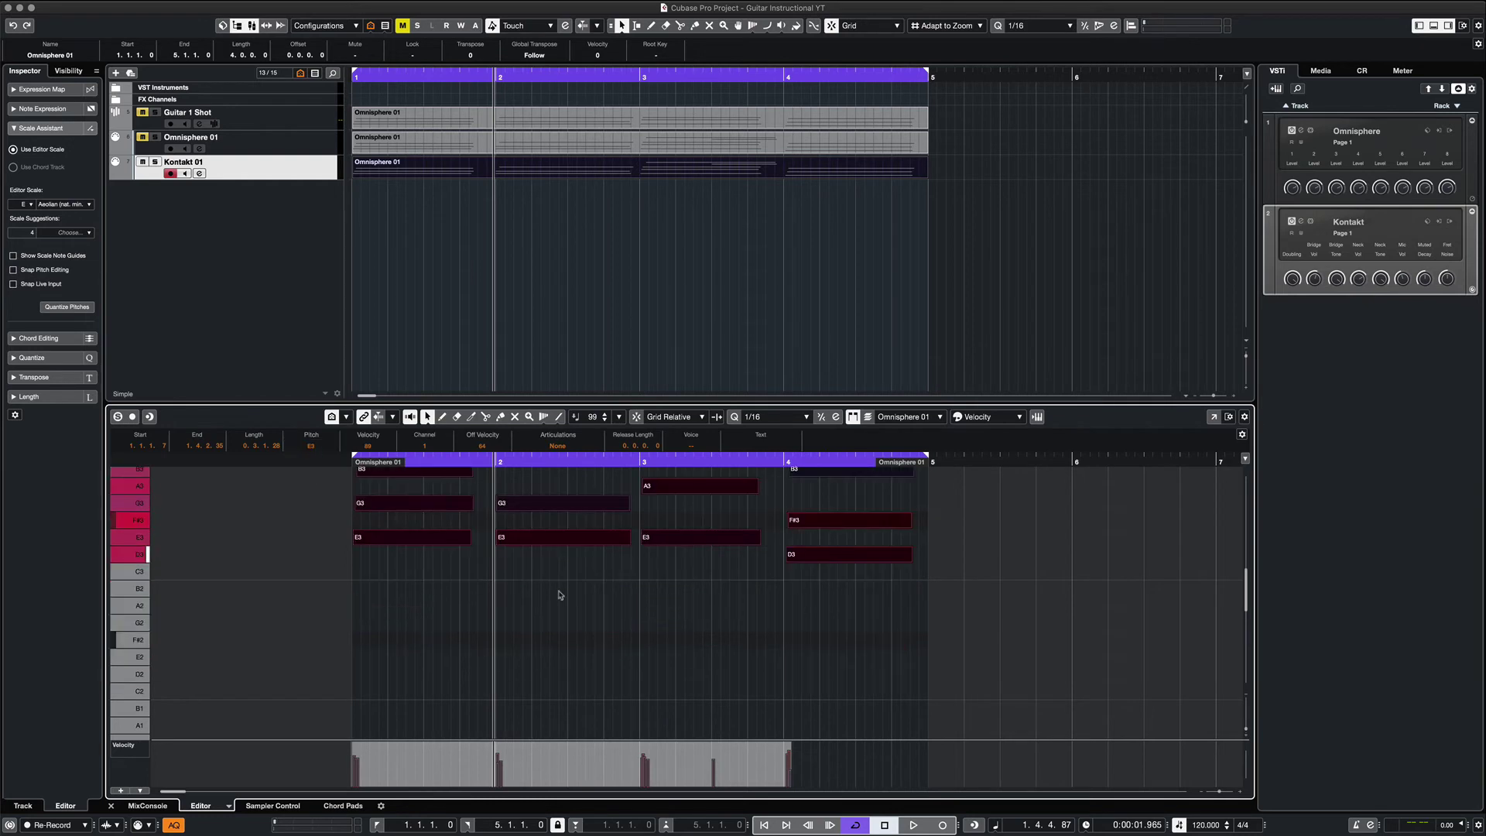
click(560, 594)
scroll(596, 611, up, 4)
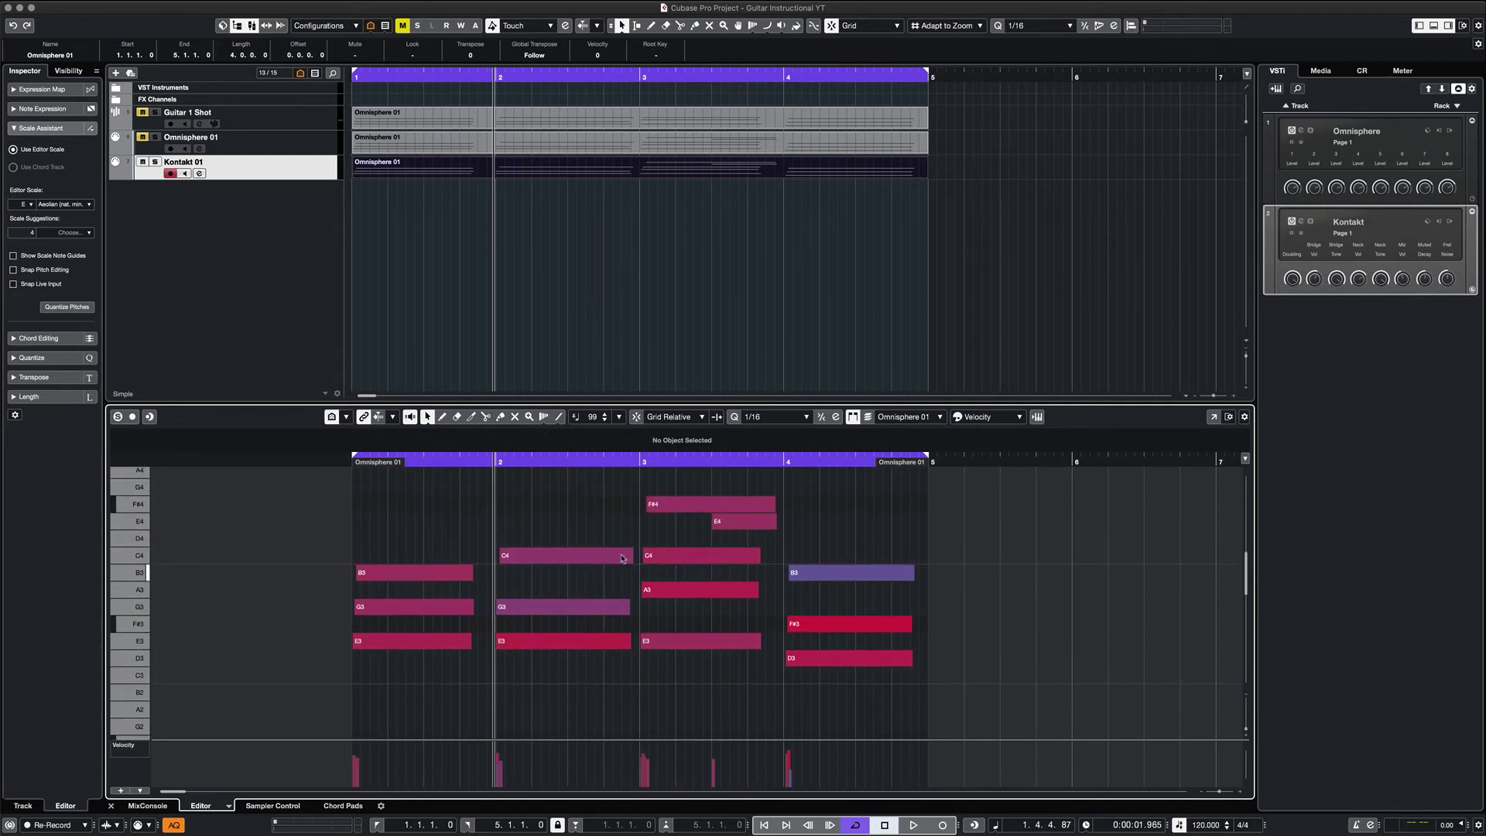
Mute the F#4 and E4 notes in bar 3 and the lowest note of each of the four chords
right_click(651, 532)
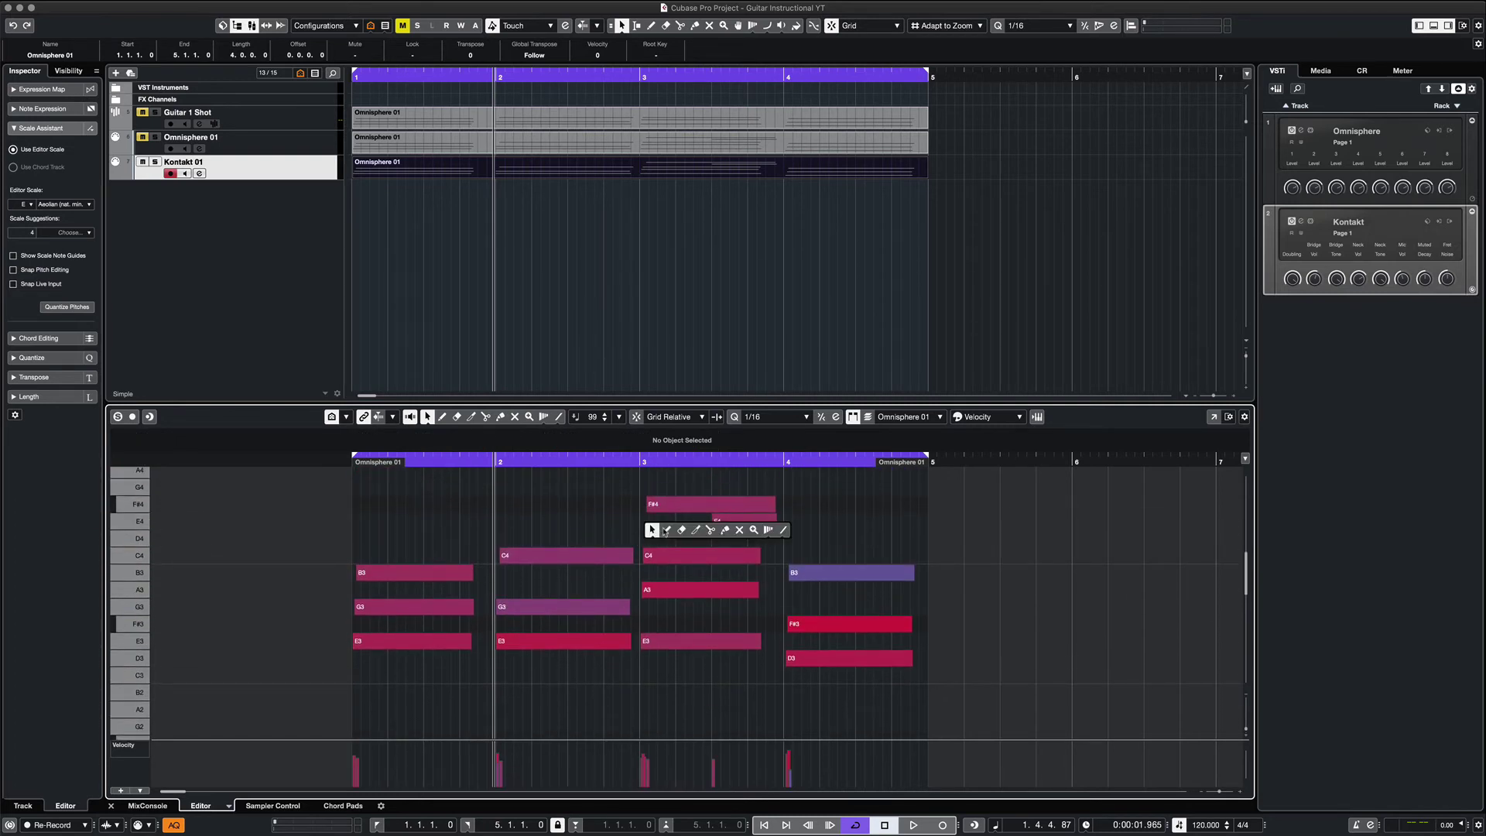
click(741, 531)
drag(734, 488, 749, 532)
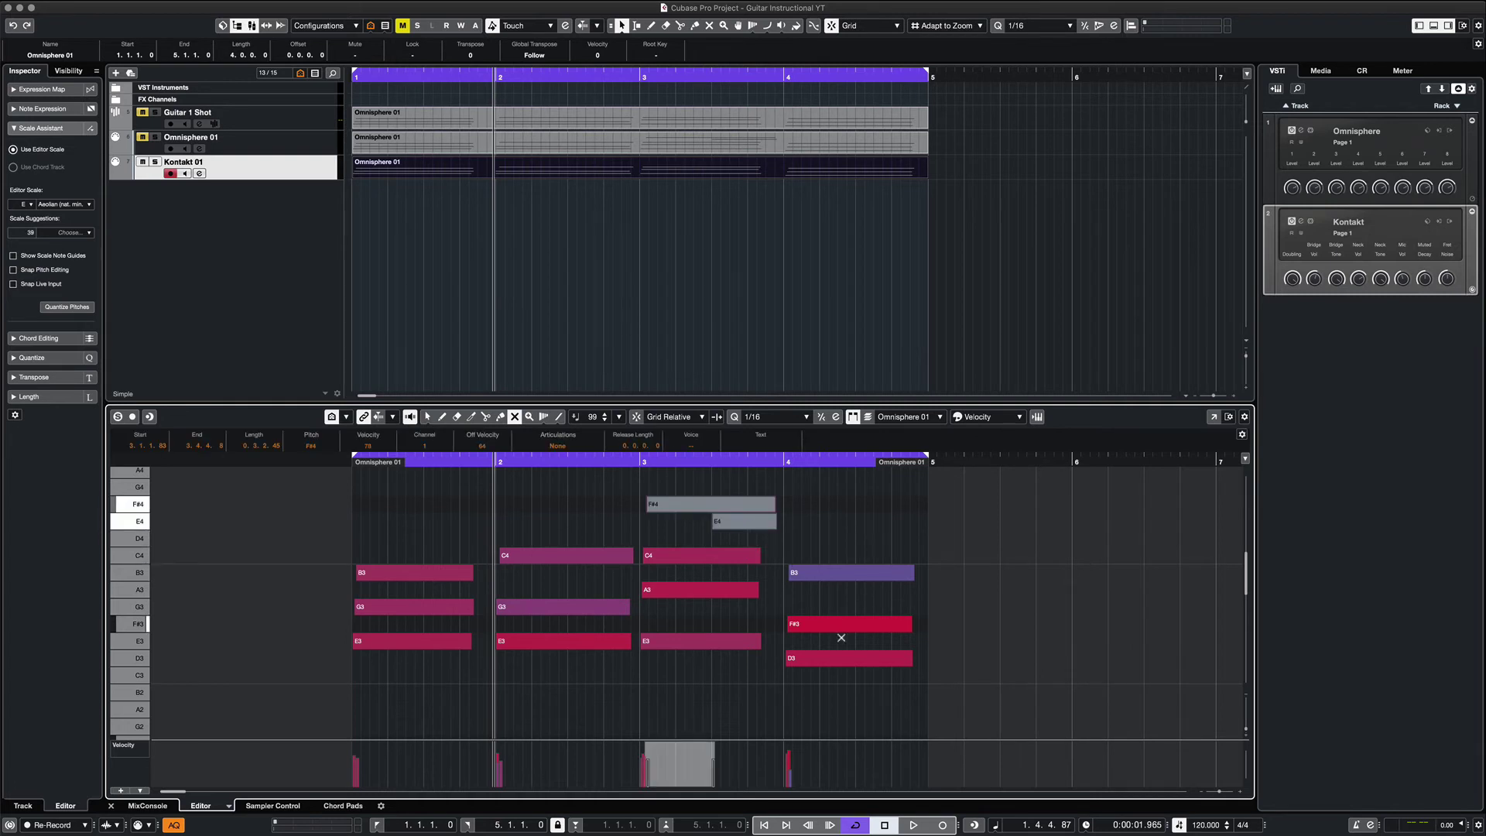
click(838, 658)
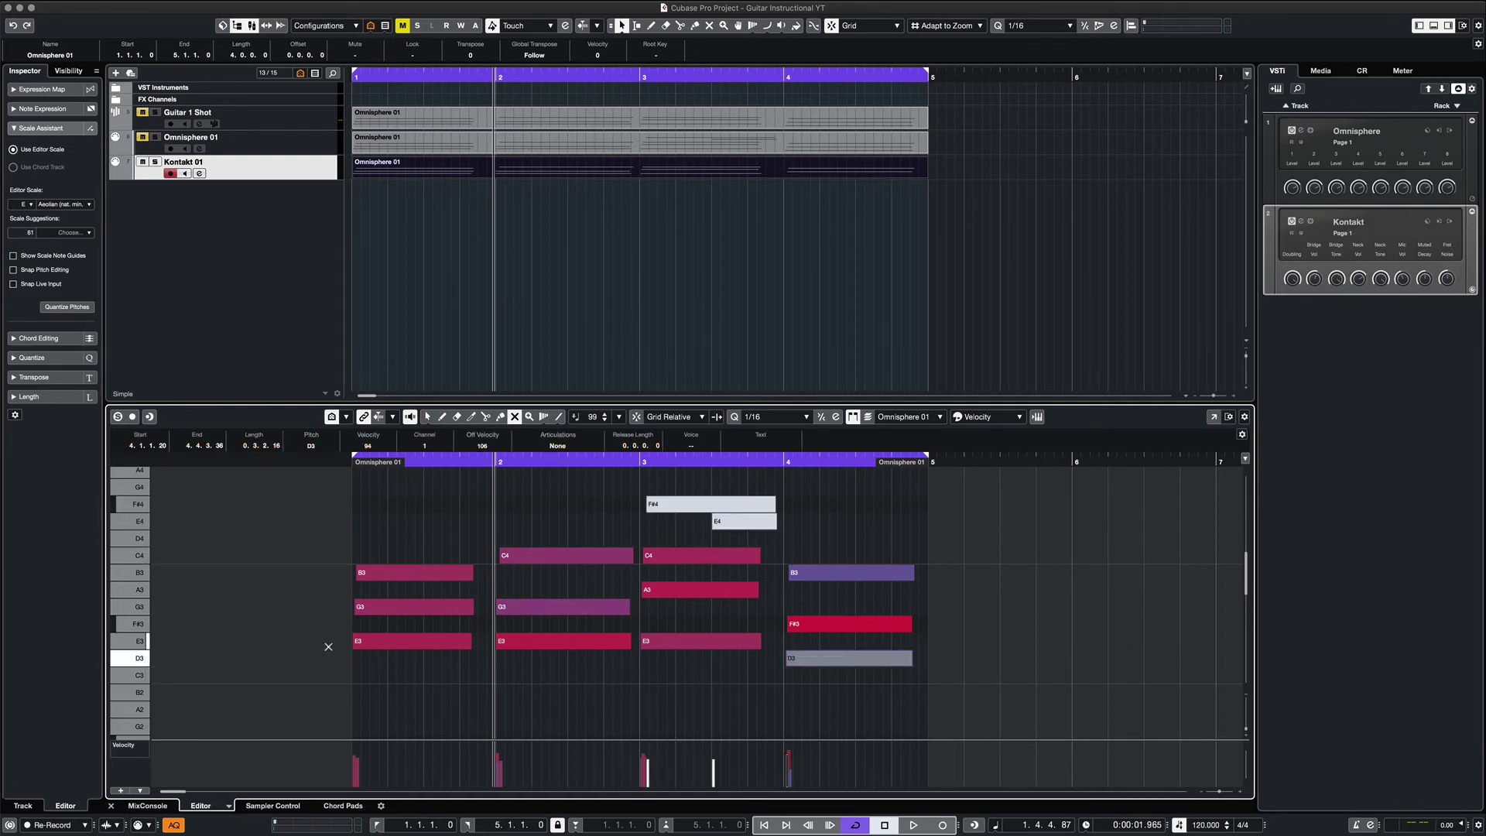
drag(328, 646, 761, 641)
key(1)
click(686, 615)
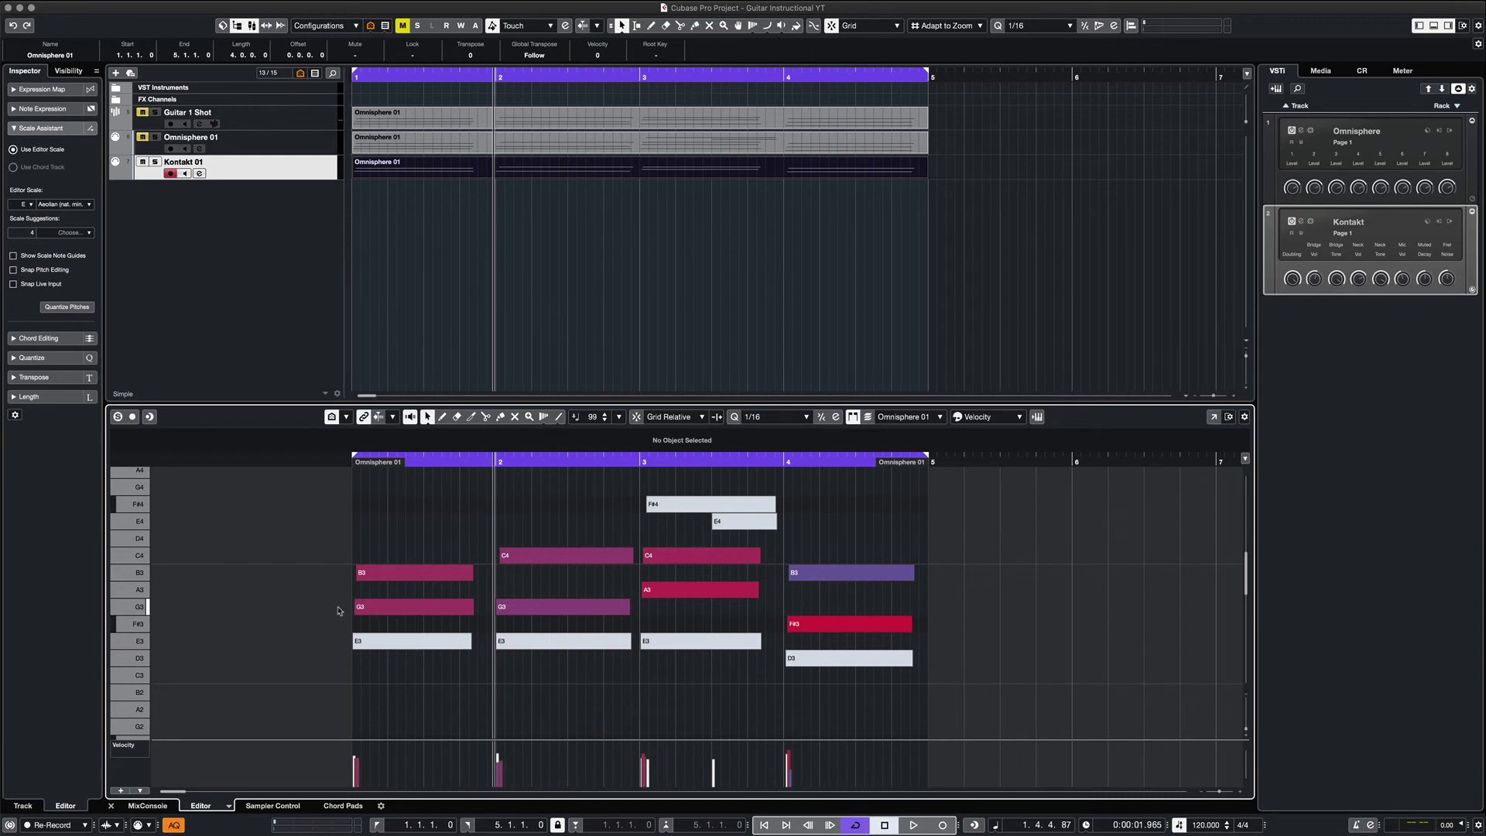
Raise the G3 notes in bars 1 and 2, the A3 in bar 3 and the F#3 in bar 4 by one octave, and play the loop
drag(410, 612, 514, 609)
drag(381, 610, 385, 497)
scroll(700, 596, up, 2)
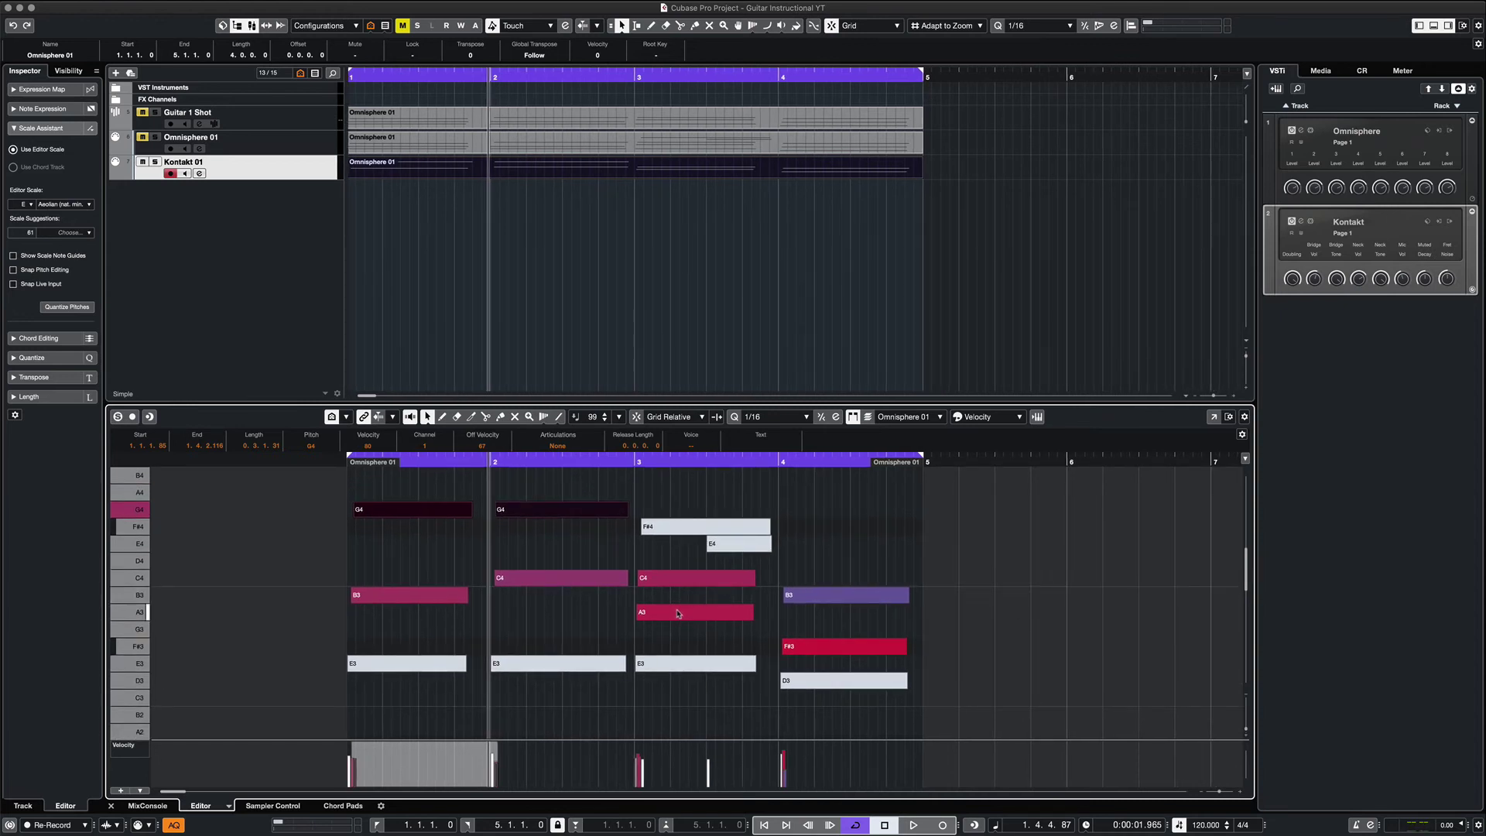
drag(678, 614, 679, 493)
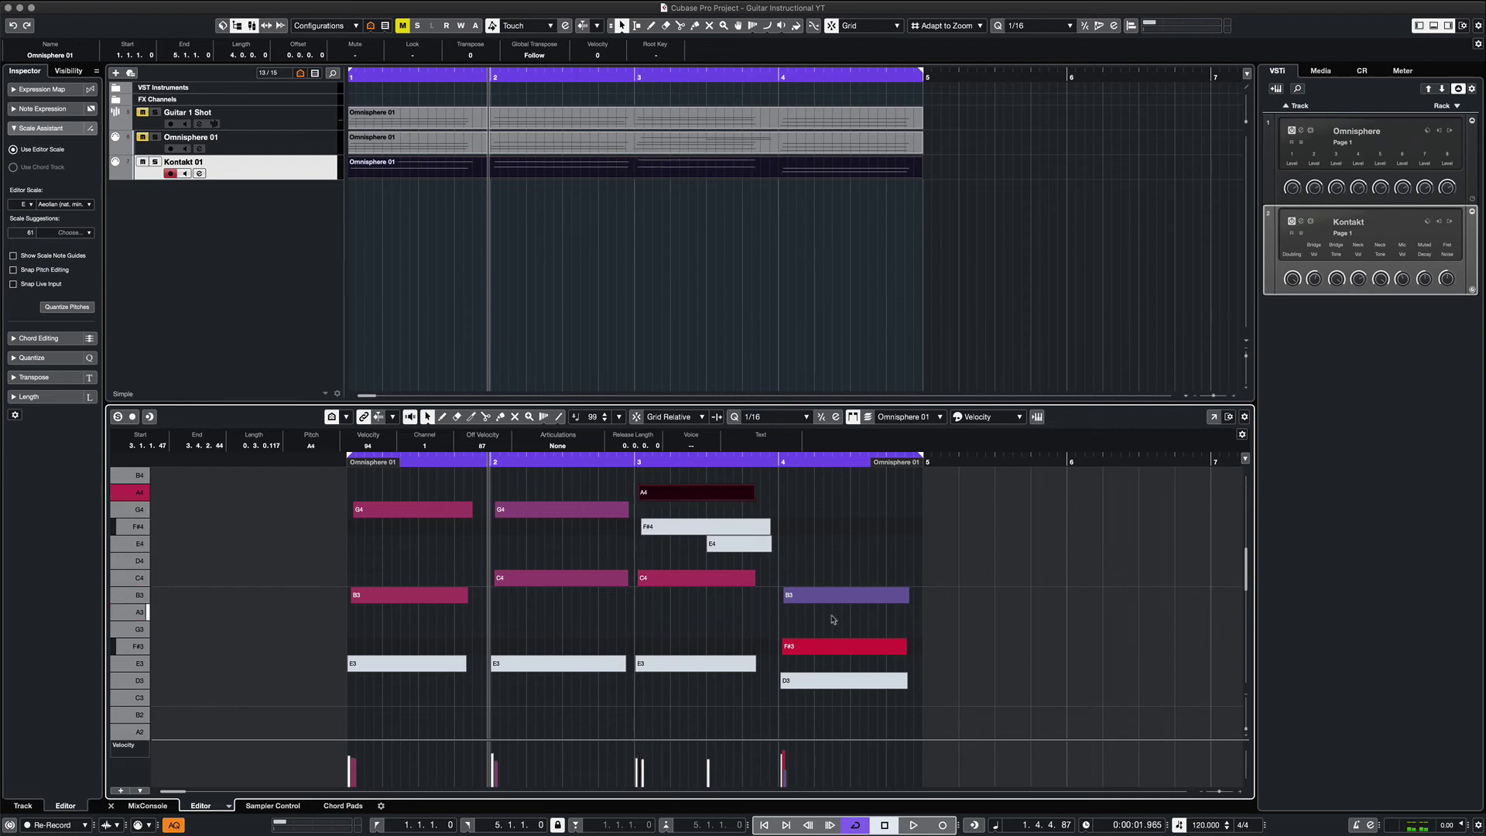
drag(830, 649, 827, 530)
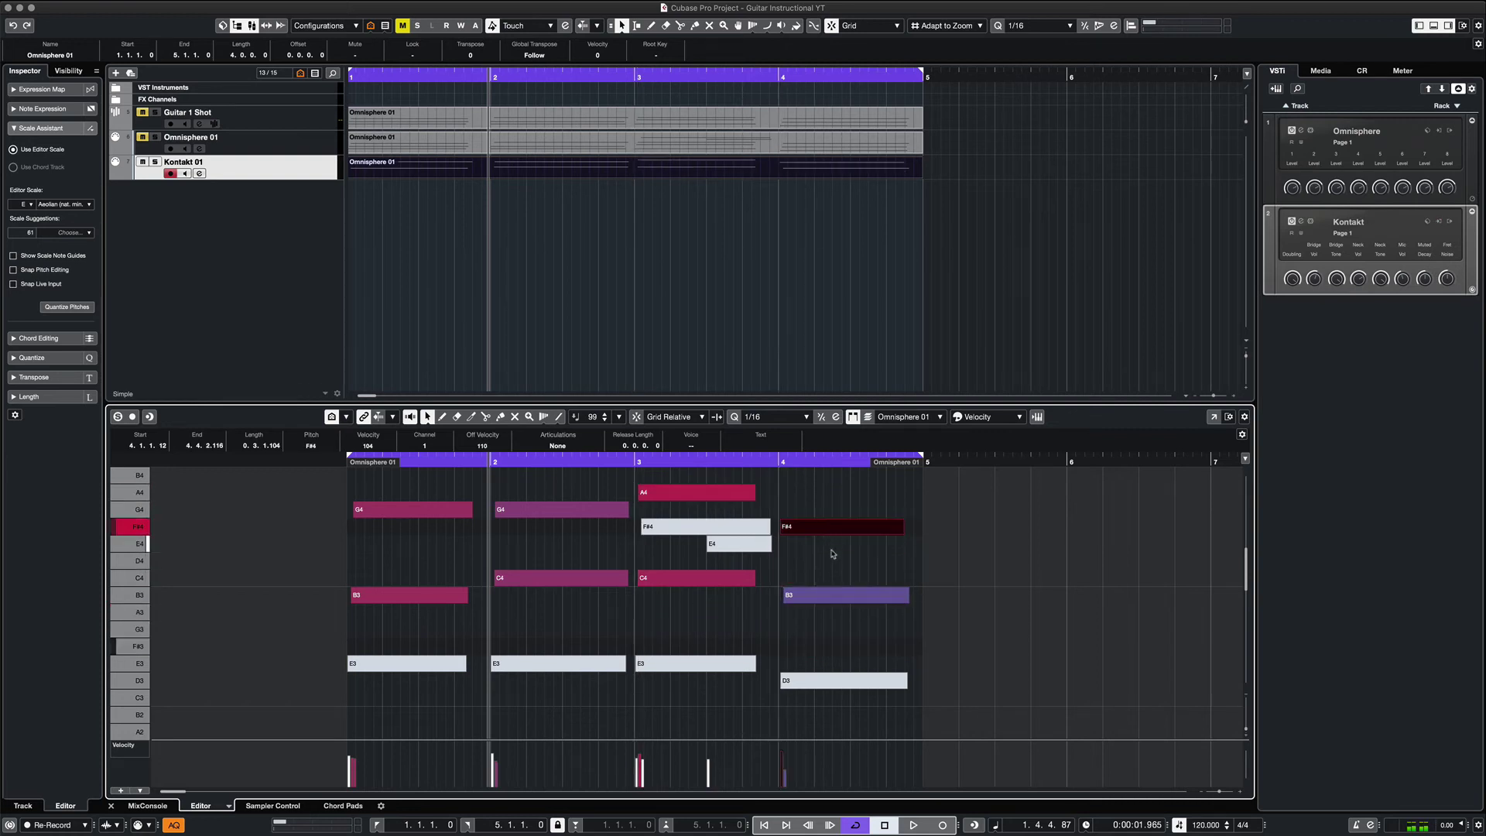
click(829, 561)
key(space)
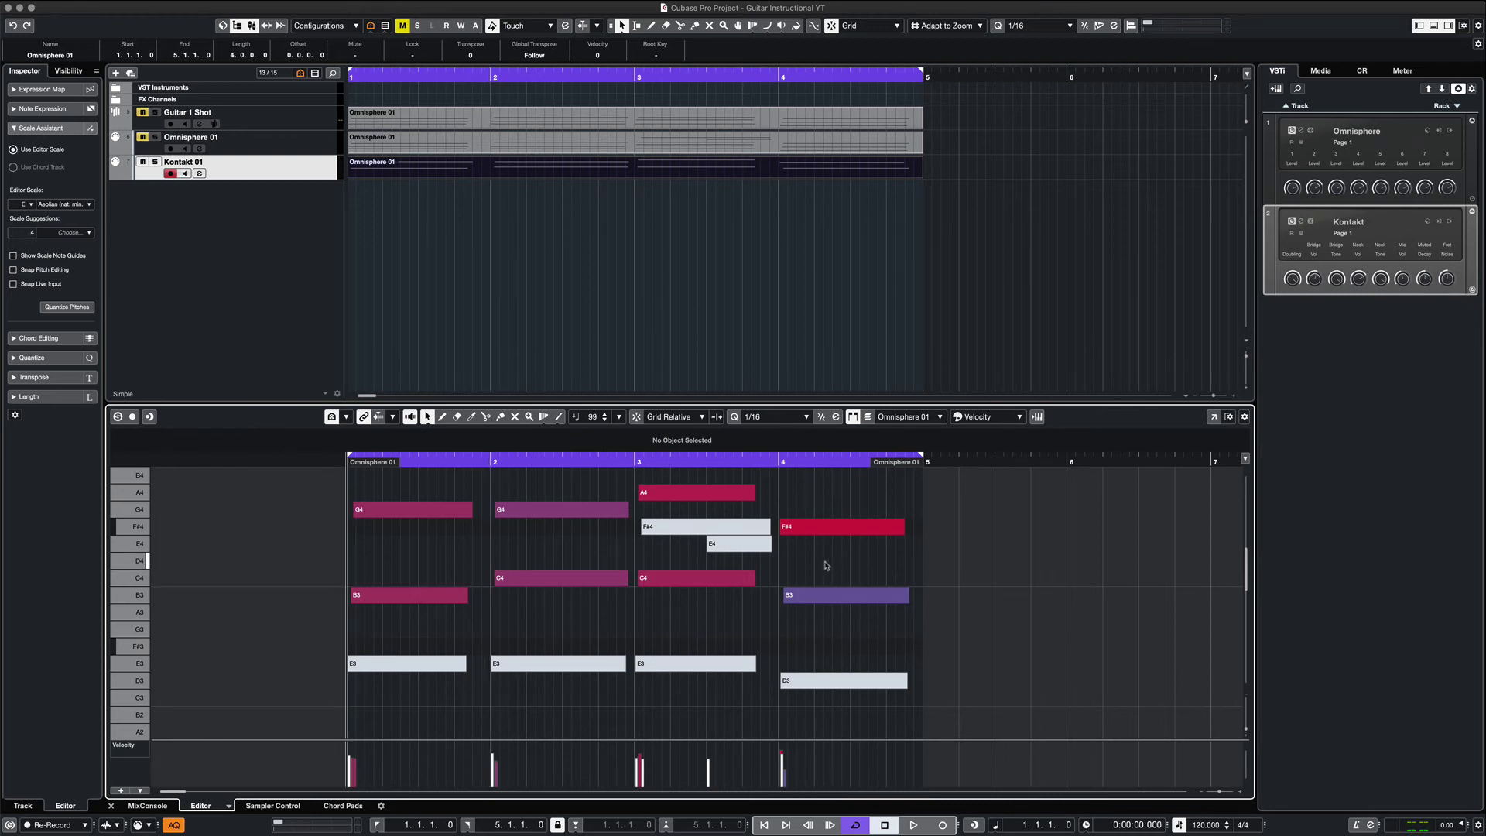
key(space)
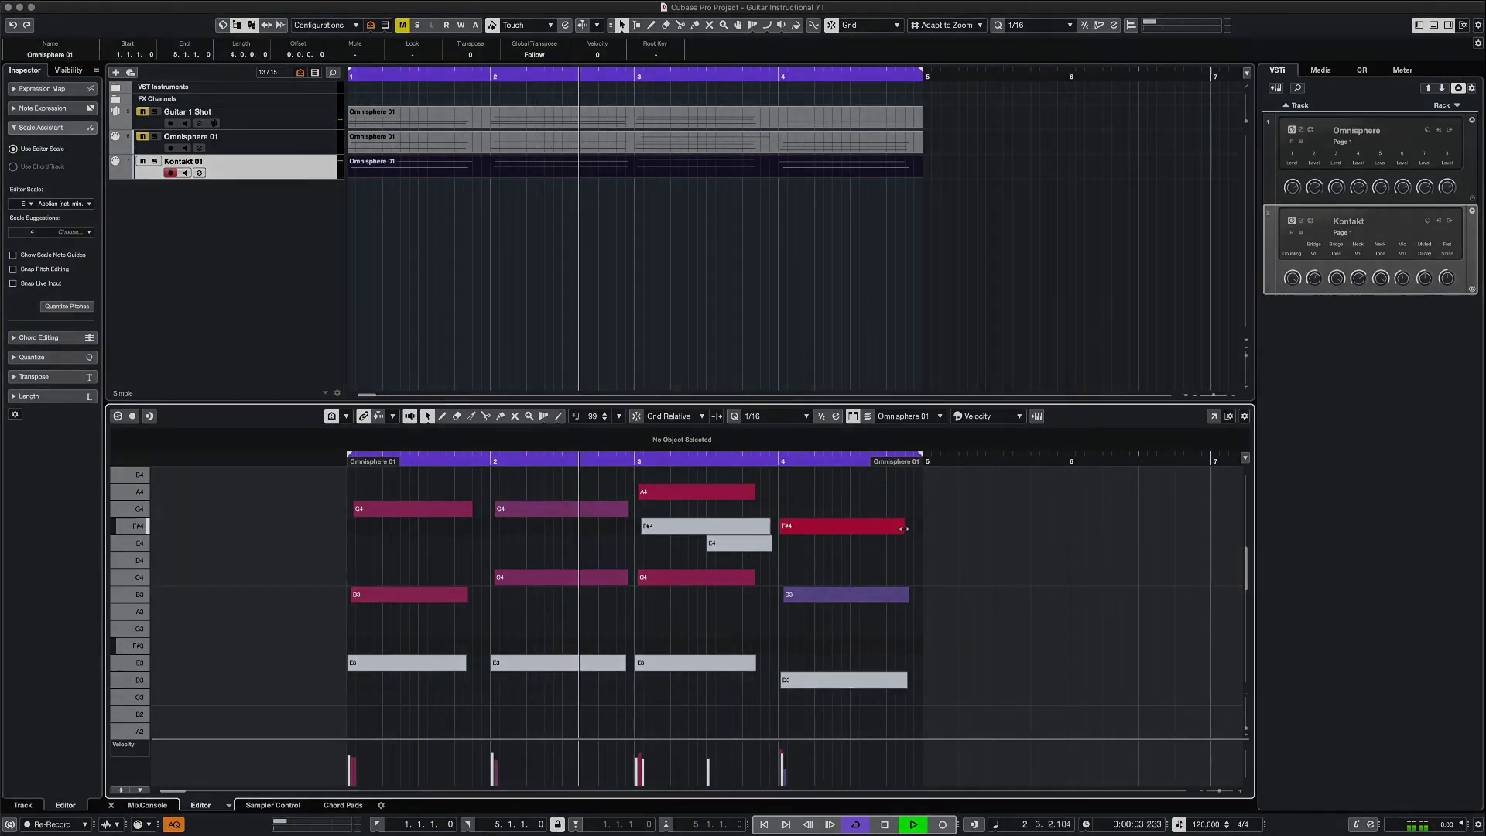
Lengthen the unmuted Kontakt 01 chord notes to fill their bars and even out the velocities of the two bar 4 notes
drag(903, 526, 915, 527)
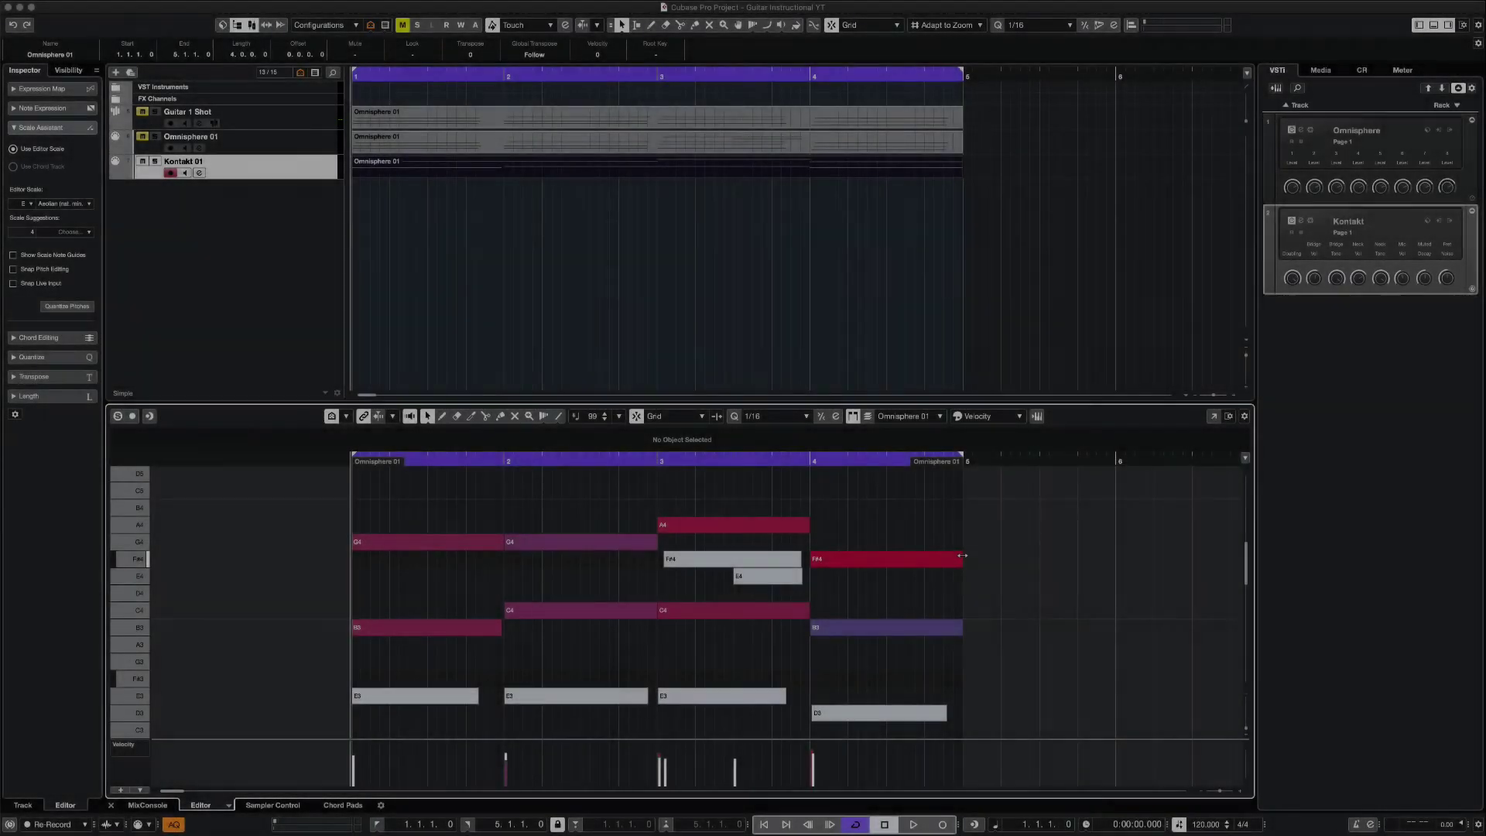
drag(962, 556, 962, 558)
click(968, 587)
drag(810, 756, 814, 748)
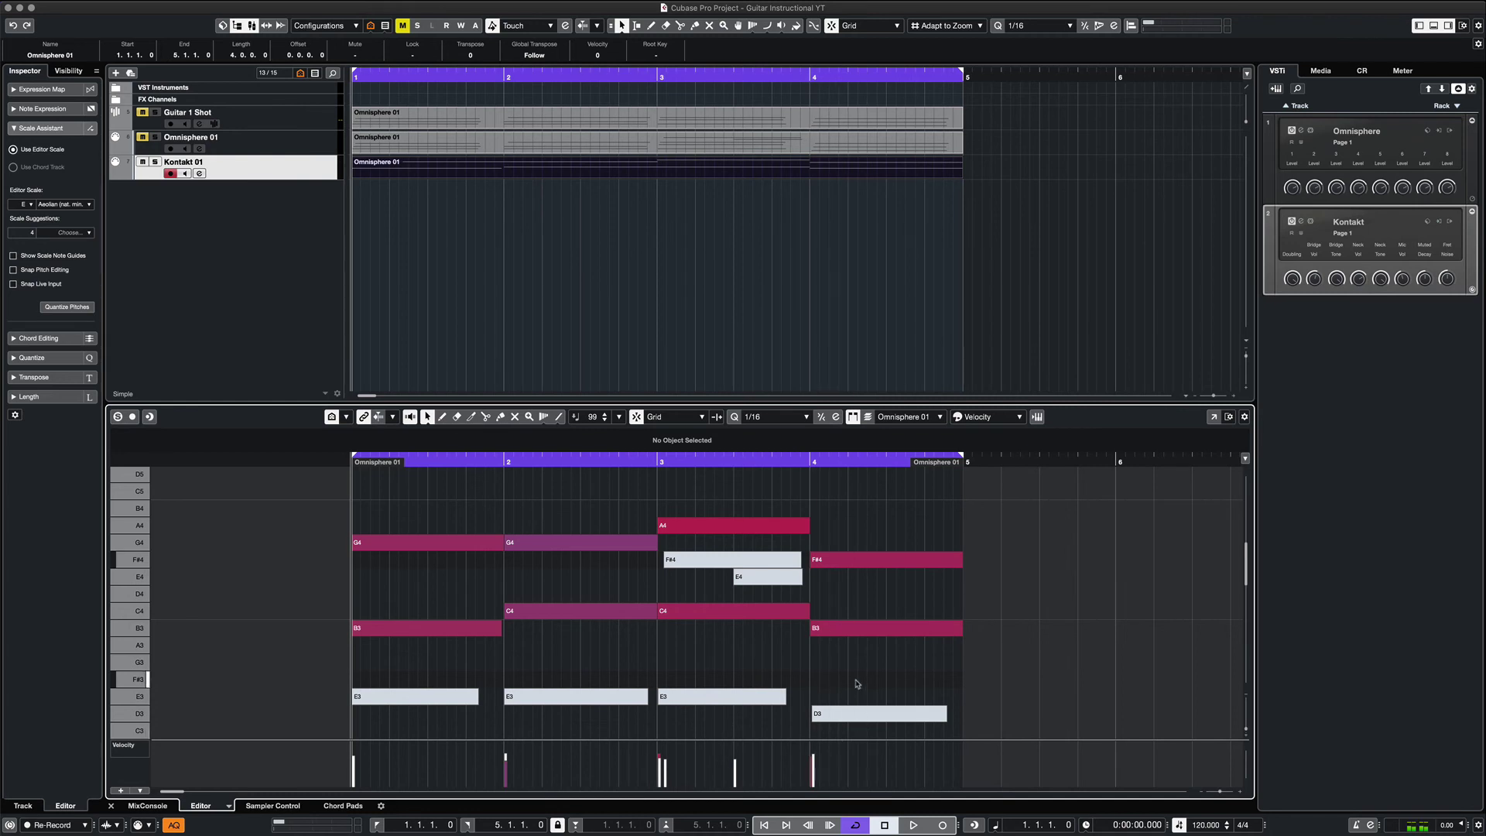
key(space)
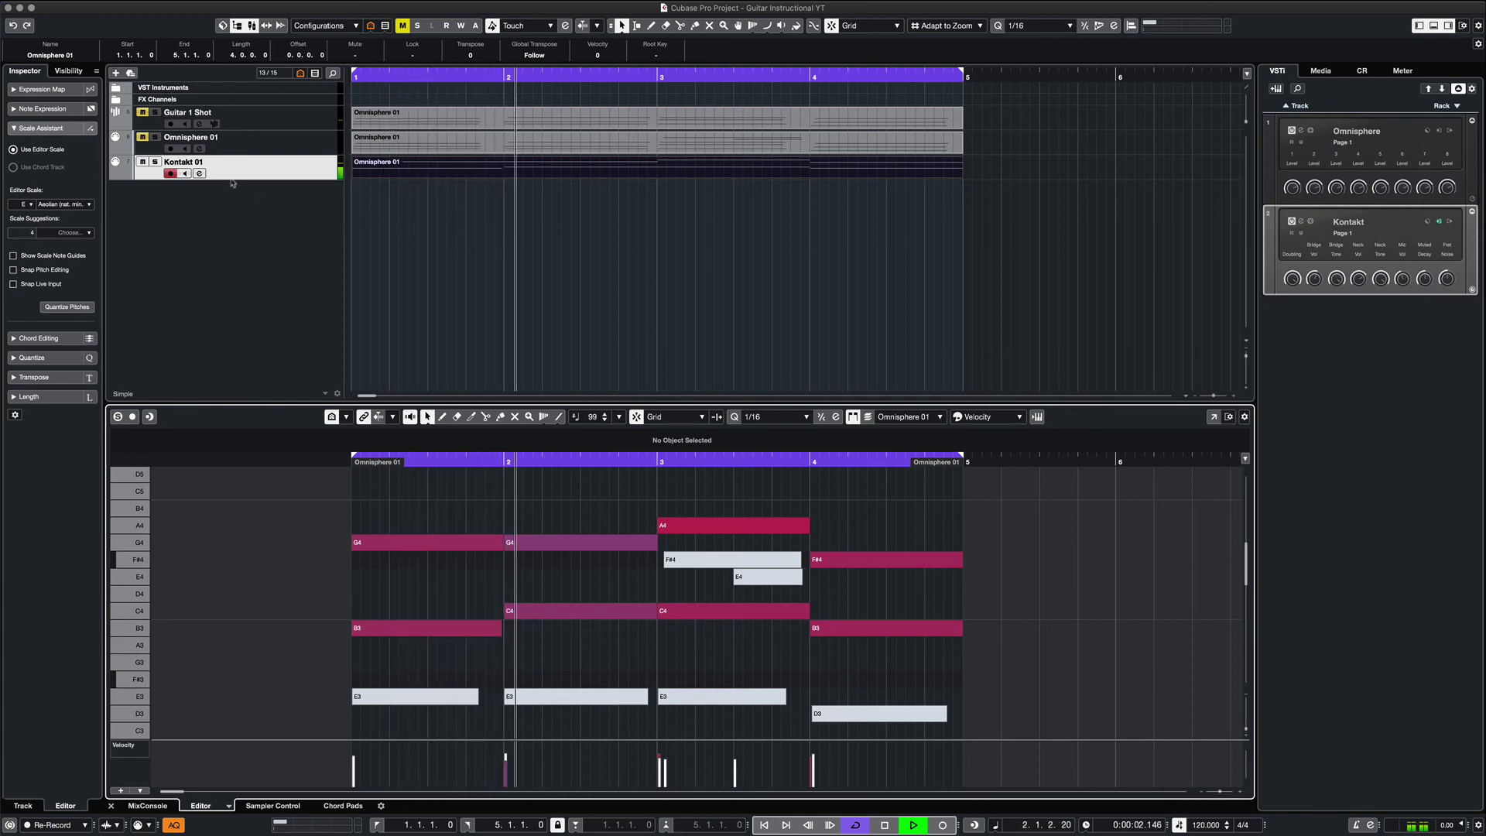
key(space)
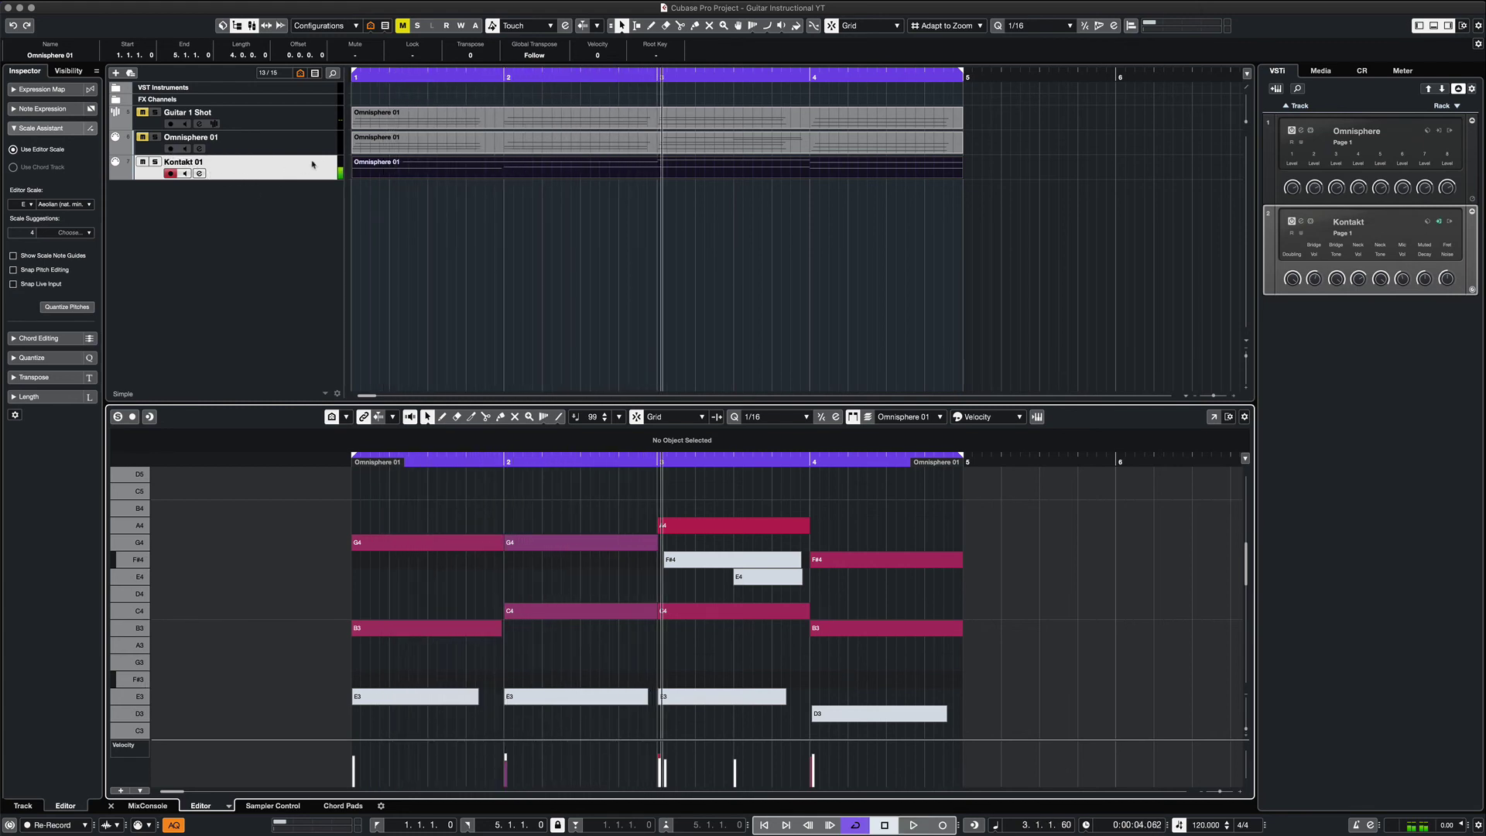
Solo the Guitar 1 Shot track along with Kontakt 01 and open its part in the note editor
click(156, 112)
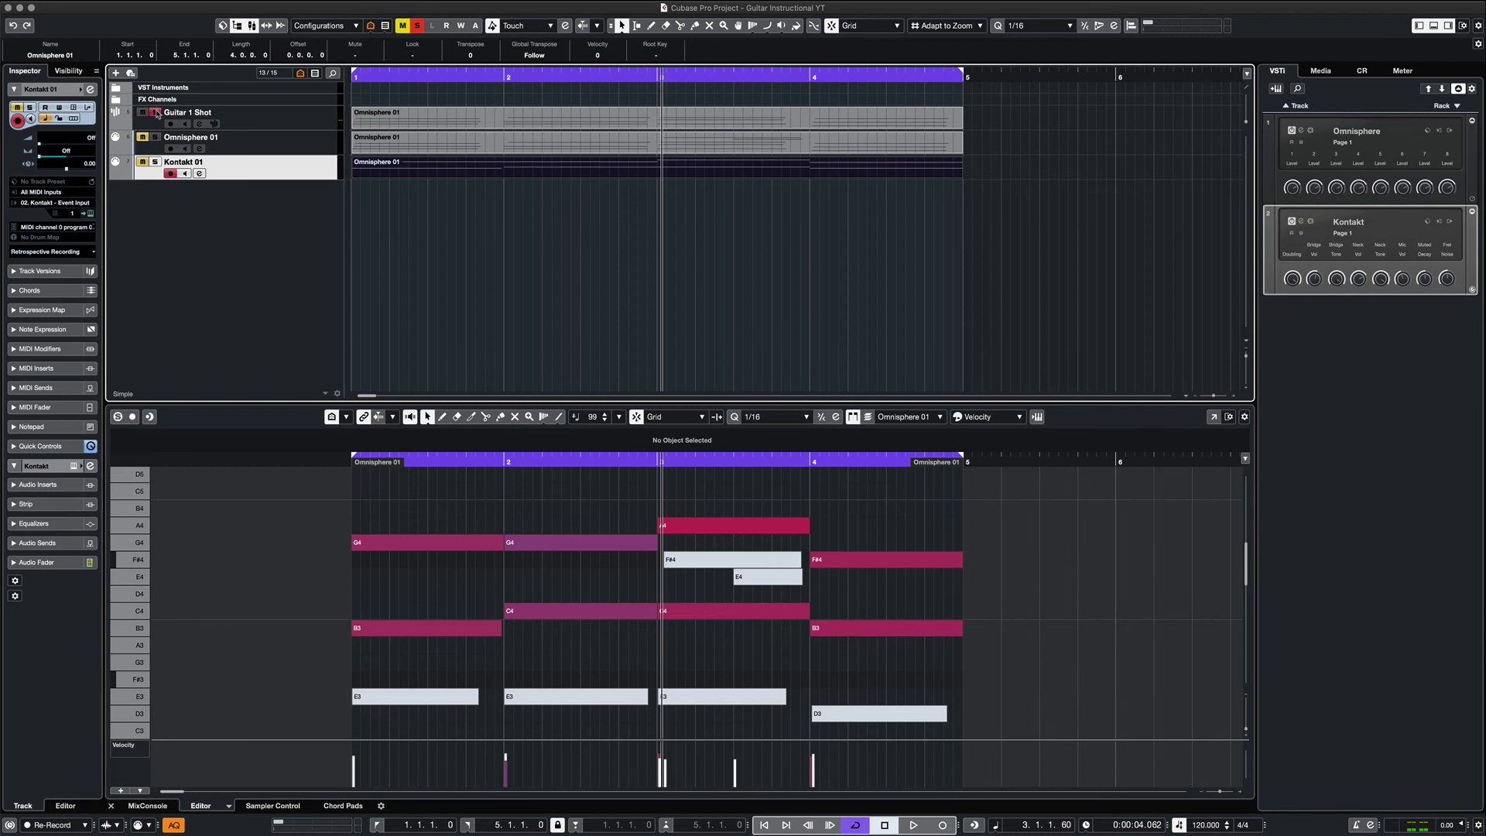
click(264, 125)
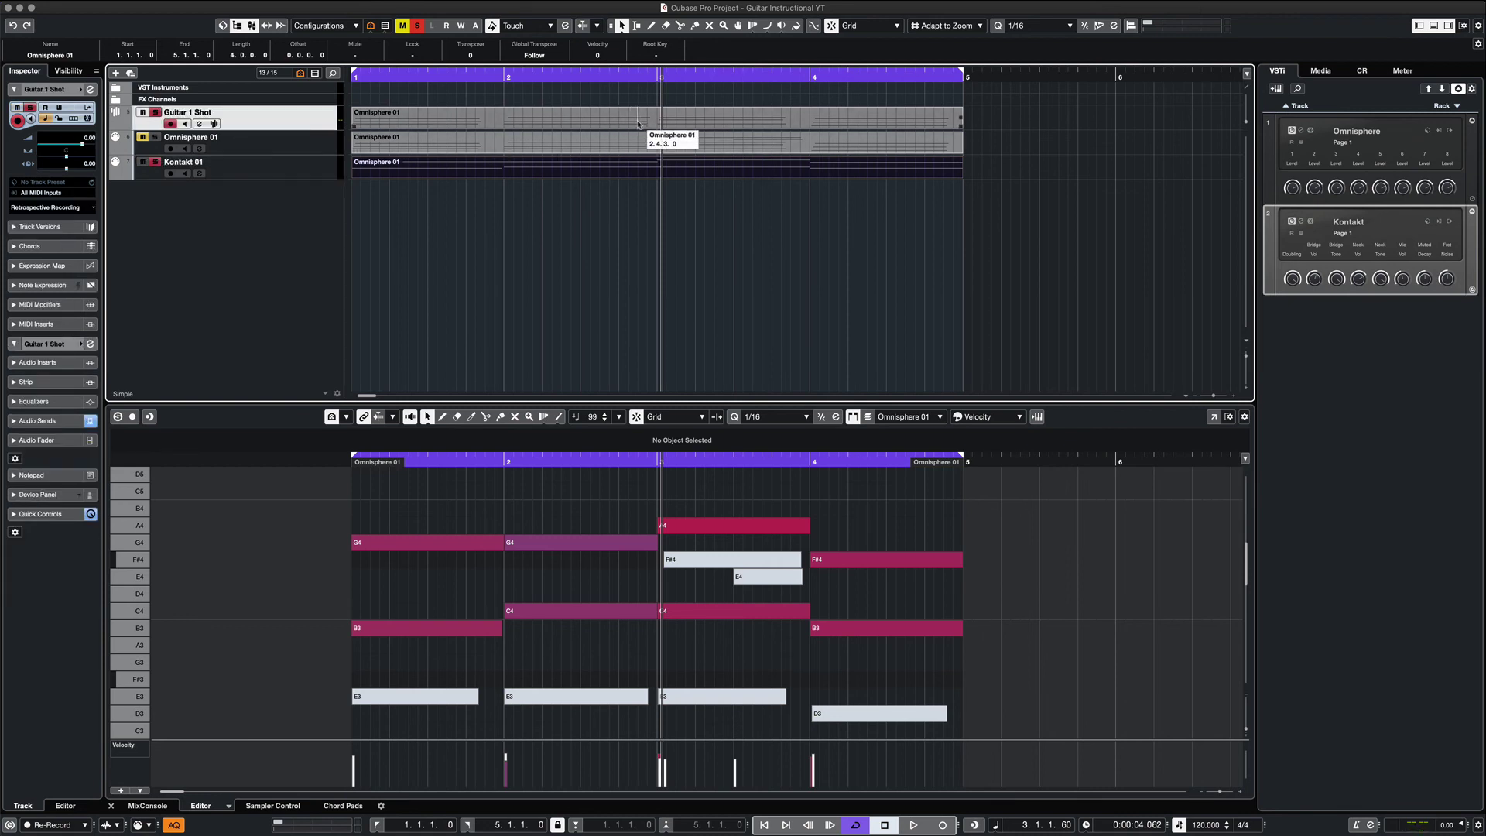
click(638, 124)
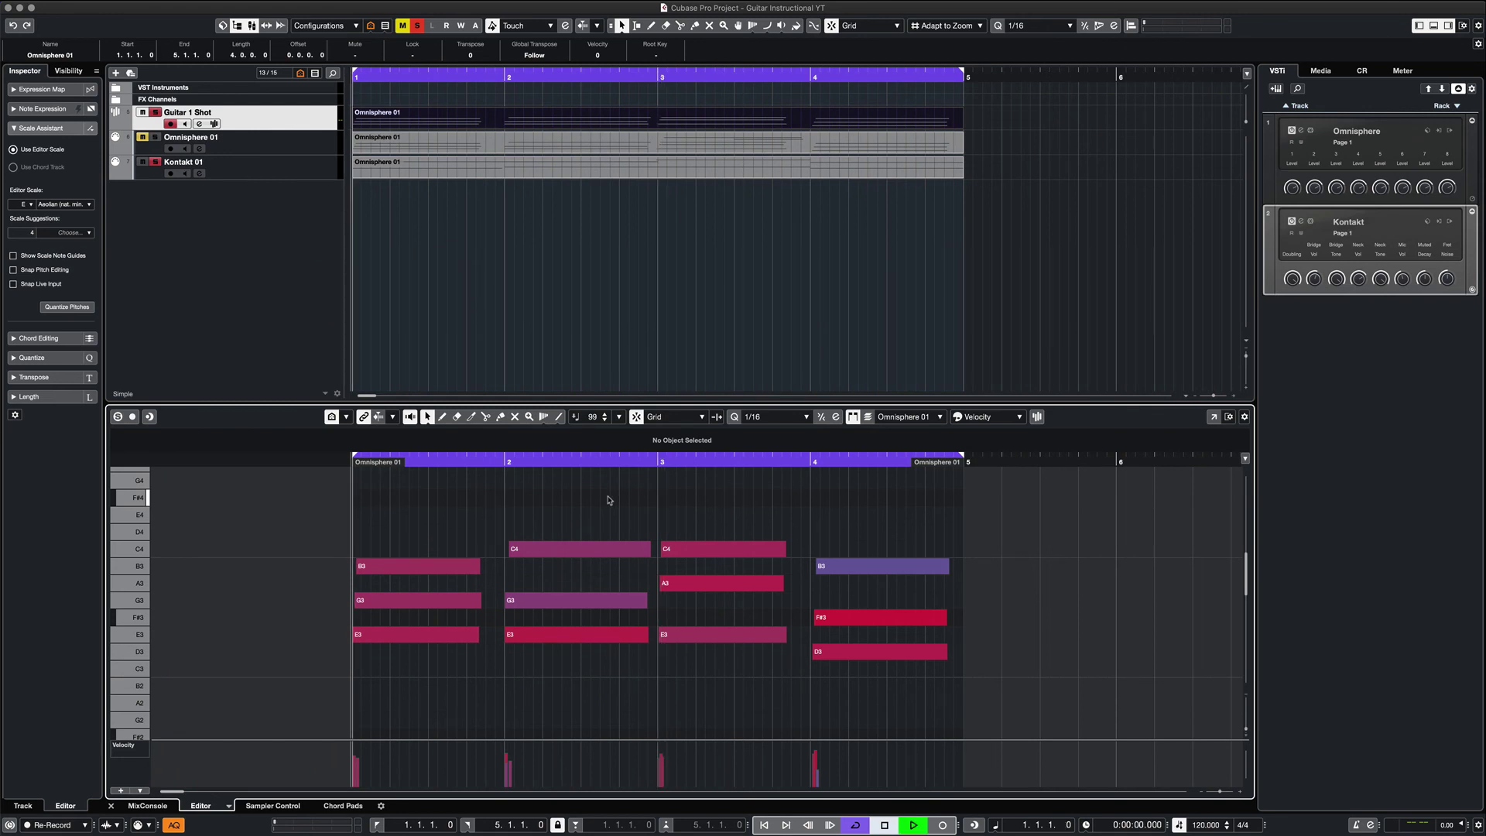
Draw two half-bar notes in bar 3 of the Guitar 1 Shot part, F#4 followed by E4
key(8)
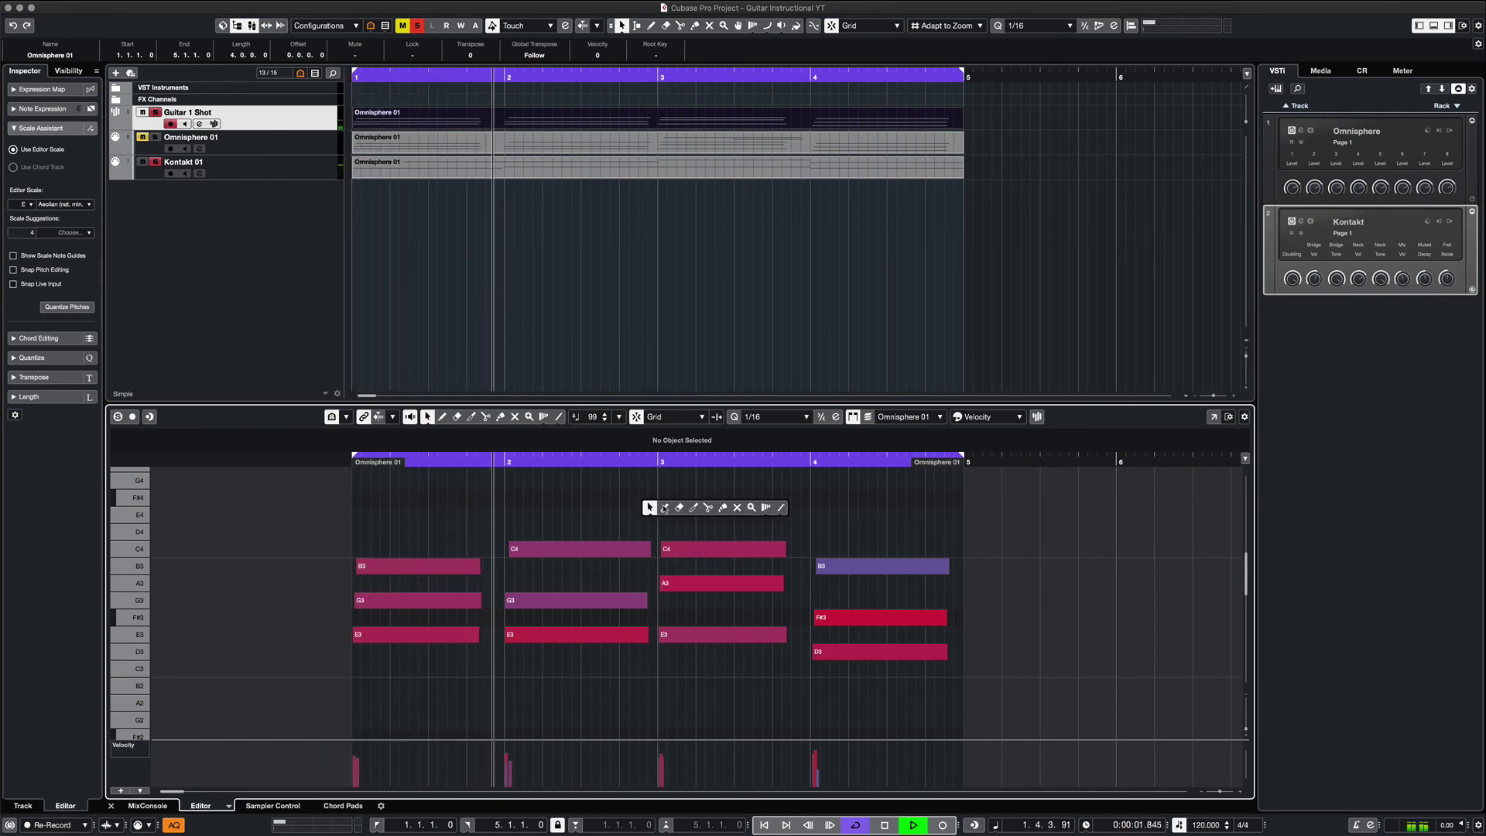
drag(664, 498, 734, 498)
drag(737, 514, 809, 513)
key(1)
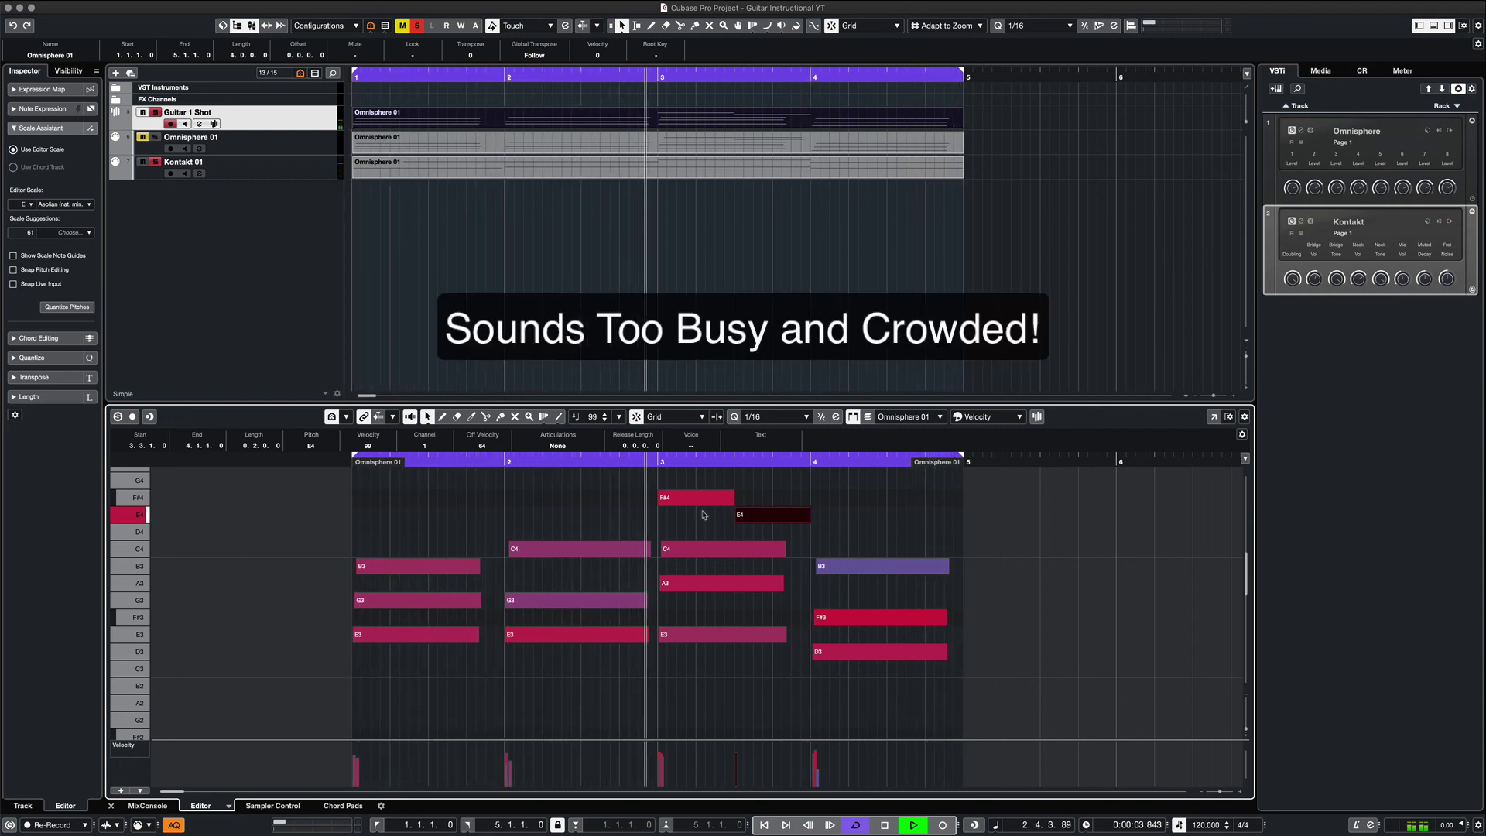
Mute all chord notes of the Guitar 1 Shot part below the F#4 and E4 notes
right_click(499, 511)
click(588, 510)
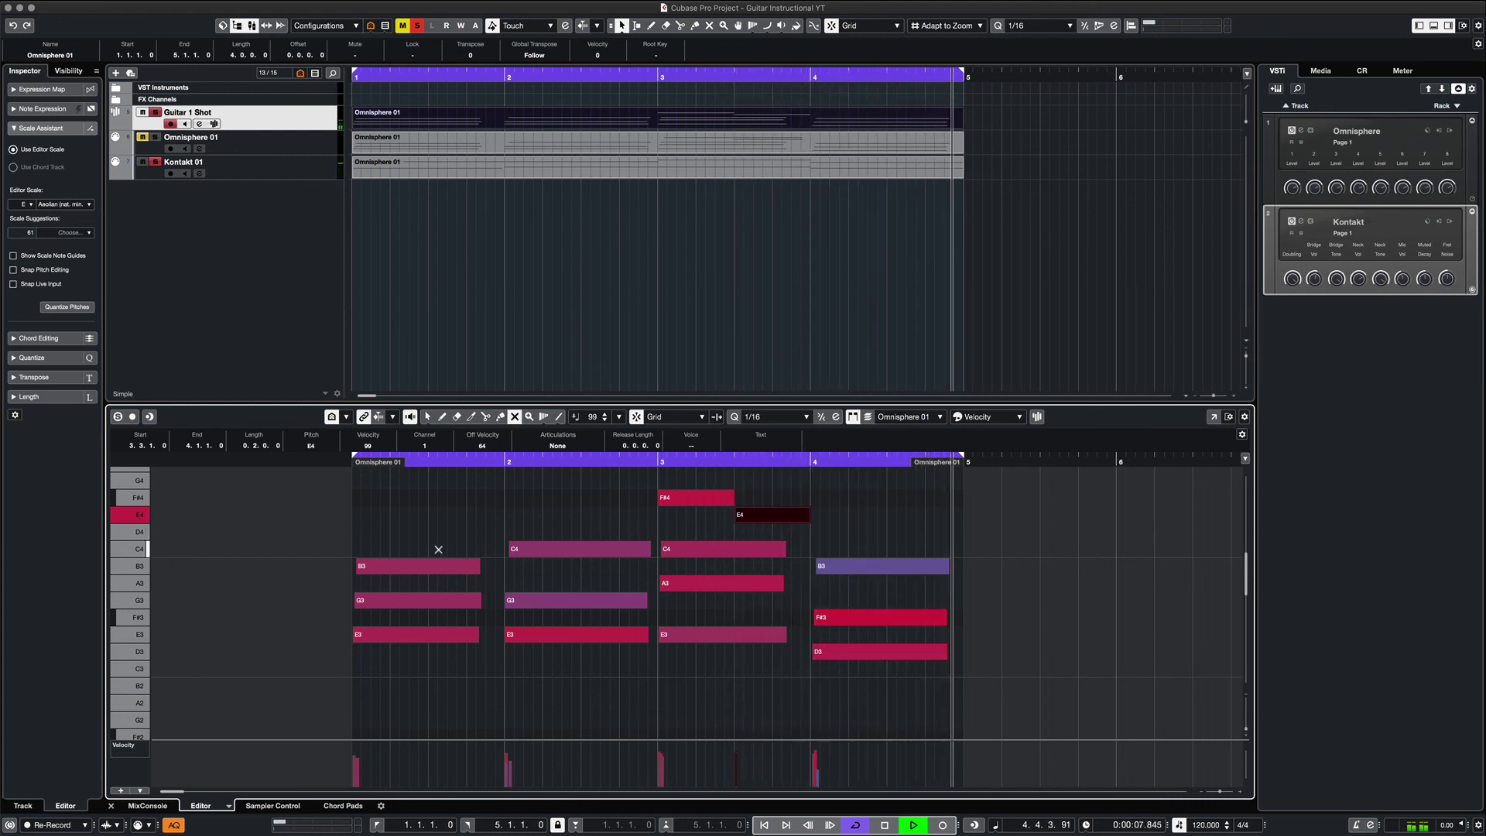
drag(376, 548, 960, 665)
key(1)
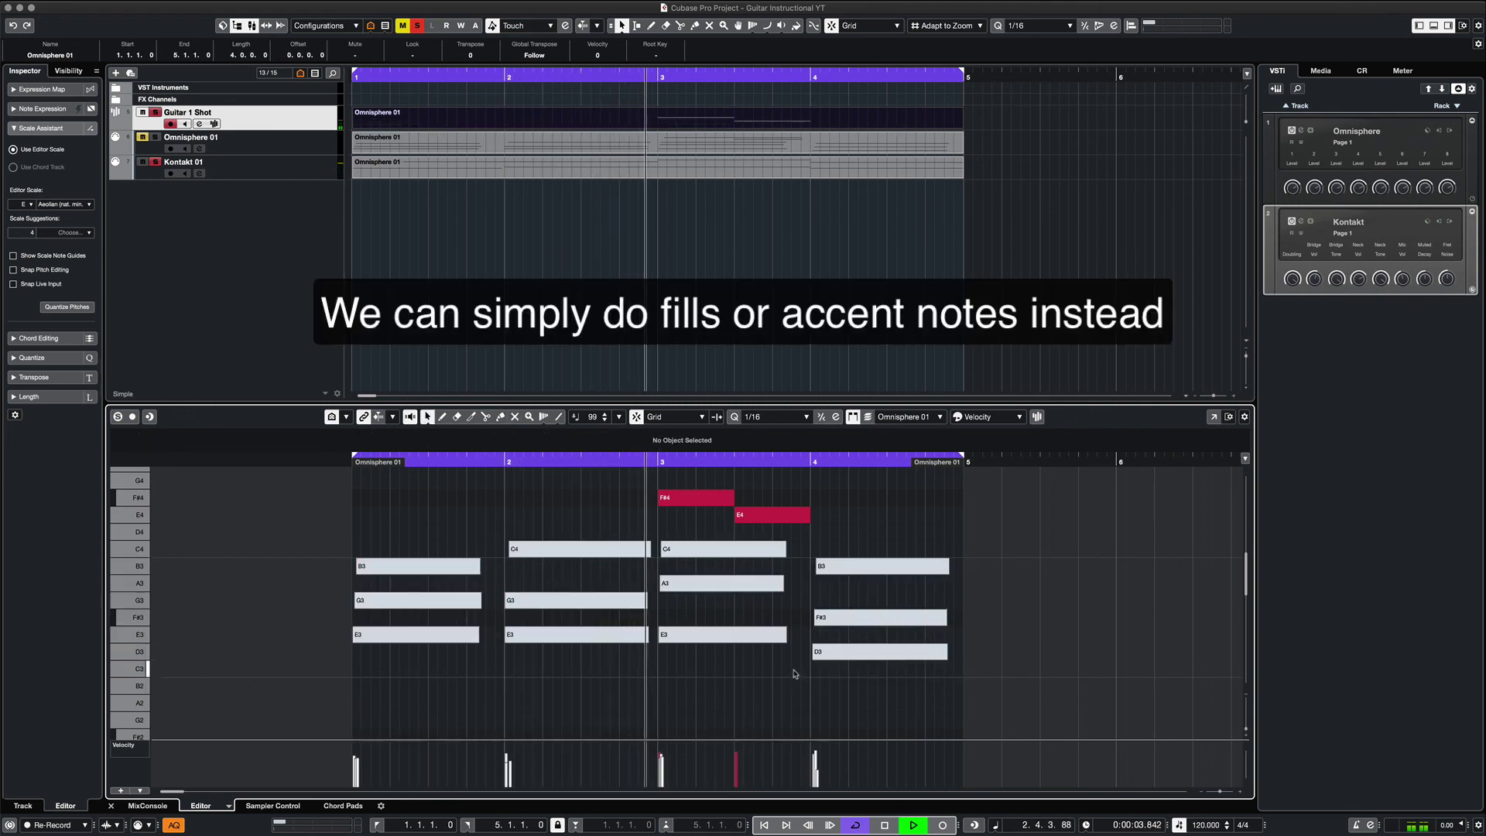
Unmute the B3 note in bar 4 and shorten it to a length of 0.2.0.0
right_click(855, 546)
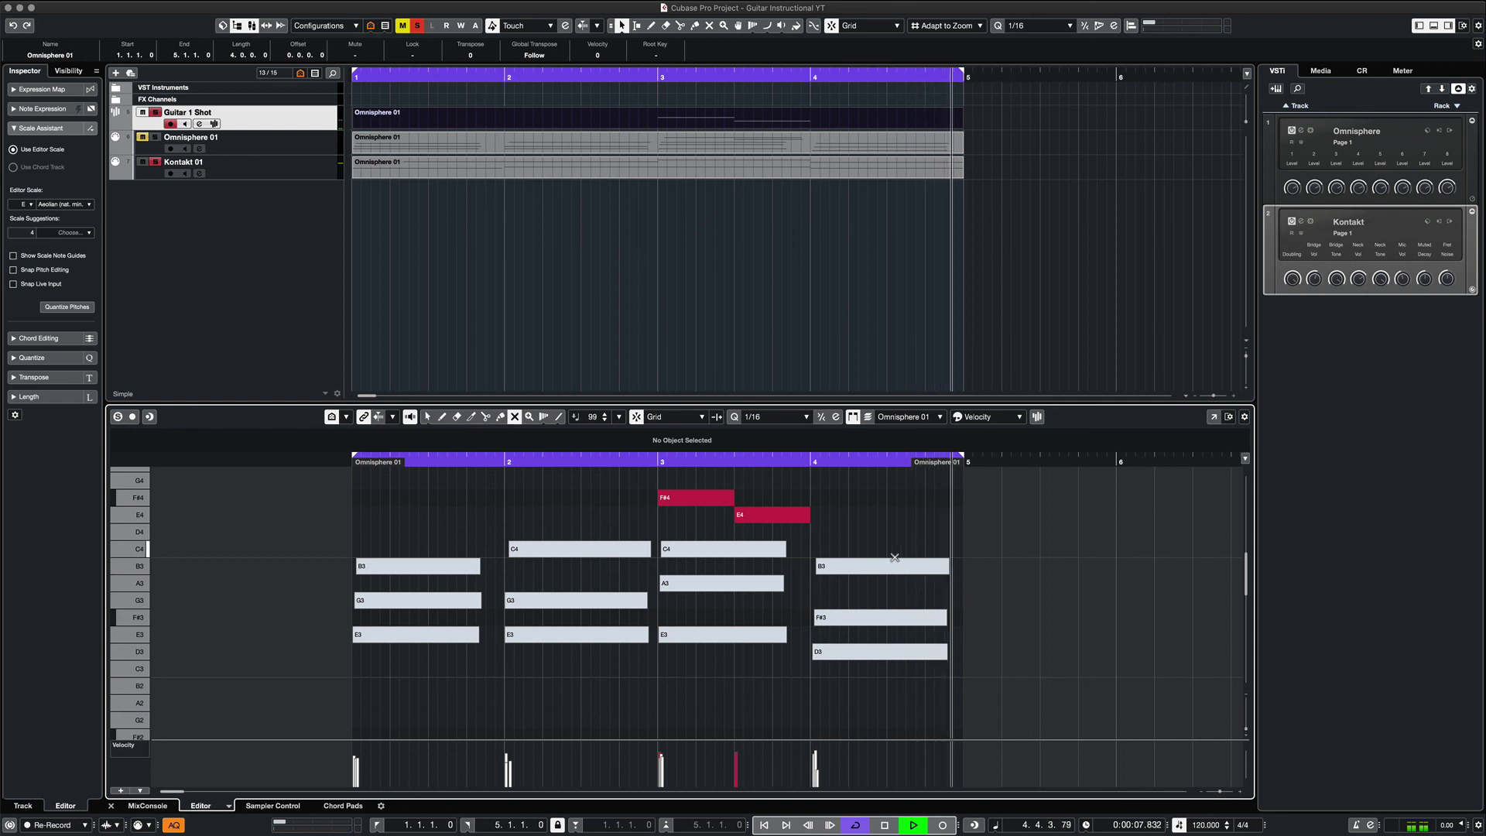
click(928, 540)
click(948, 566)
drag(950, 567, 891, 567)
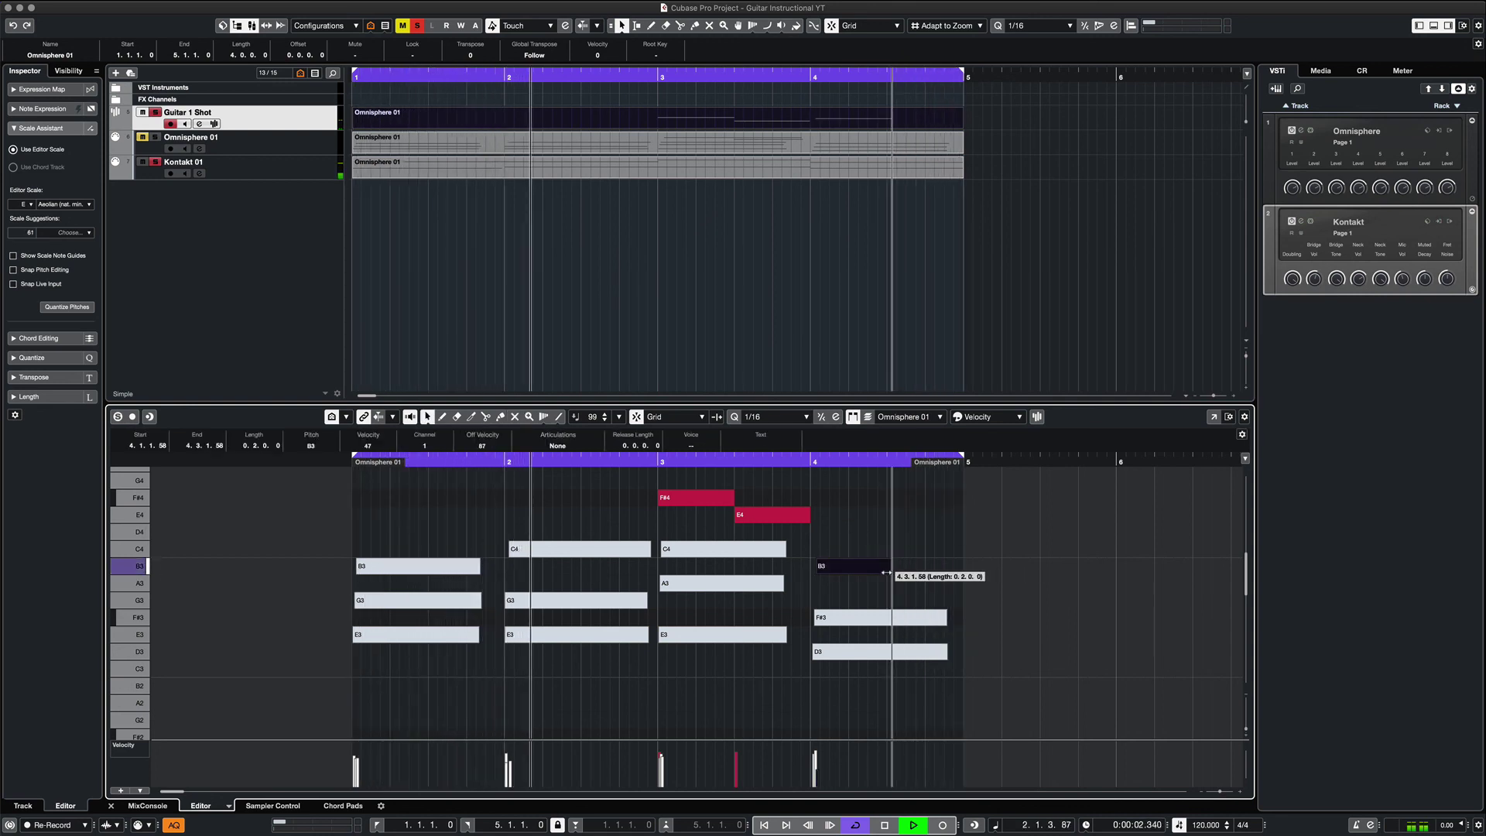
Move the B3 note to the exact start of bar 4, raise its velocity, and select the Kontakt 01 track
click(843, 540)
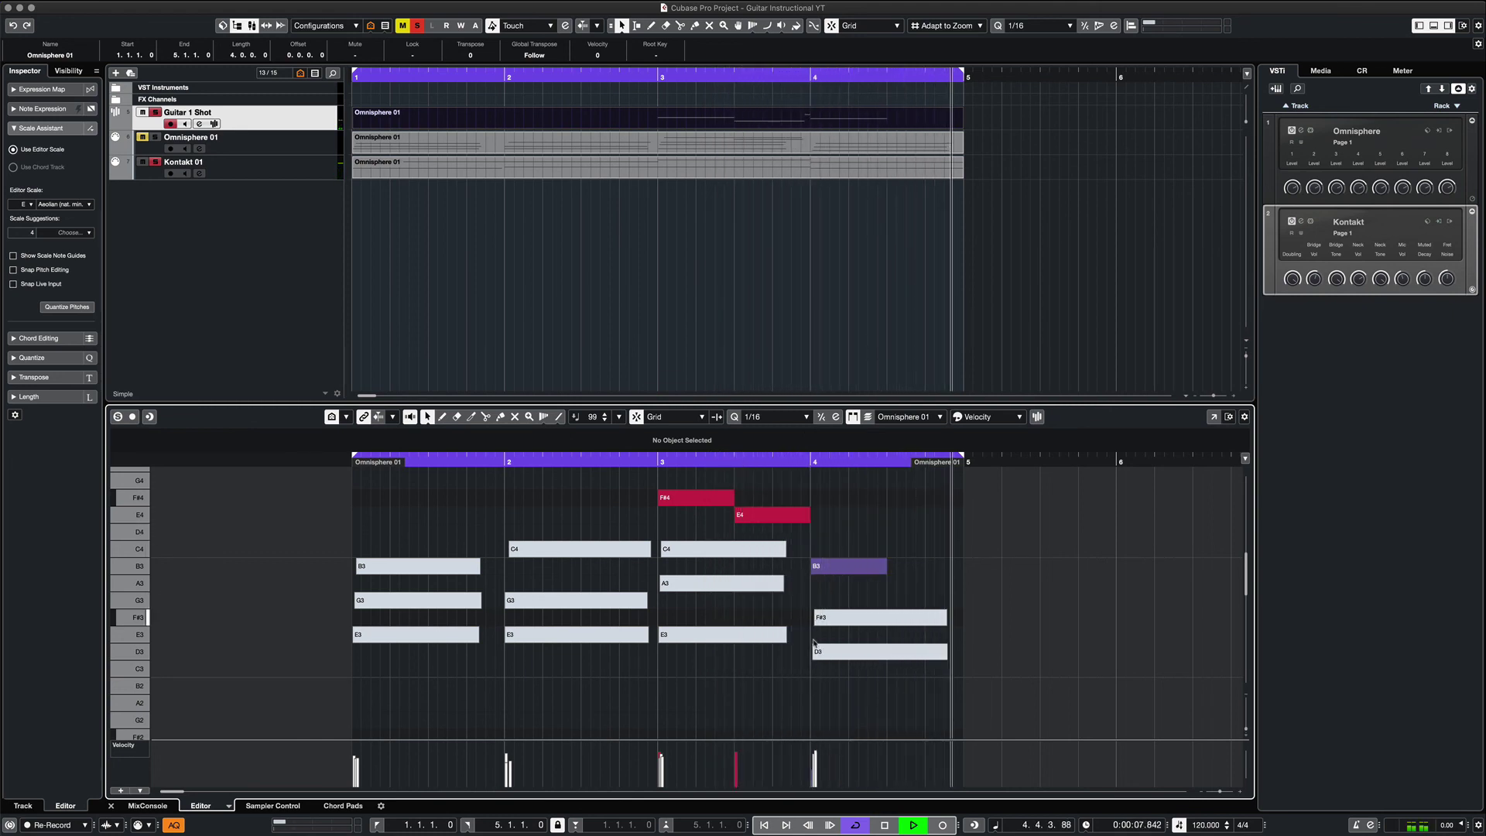
click(813, 747)
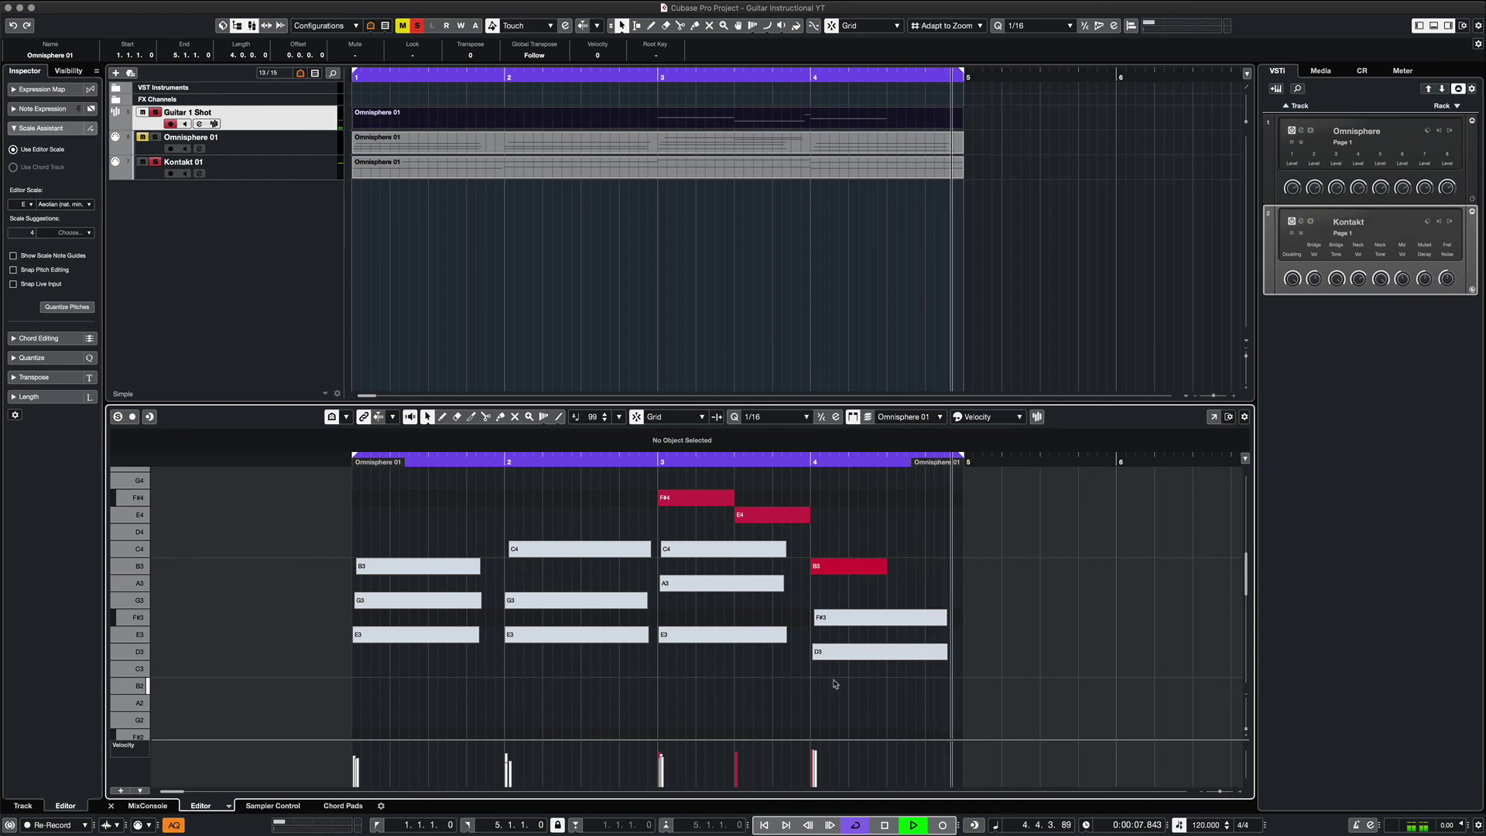
click(298, 171)
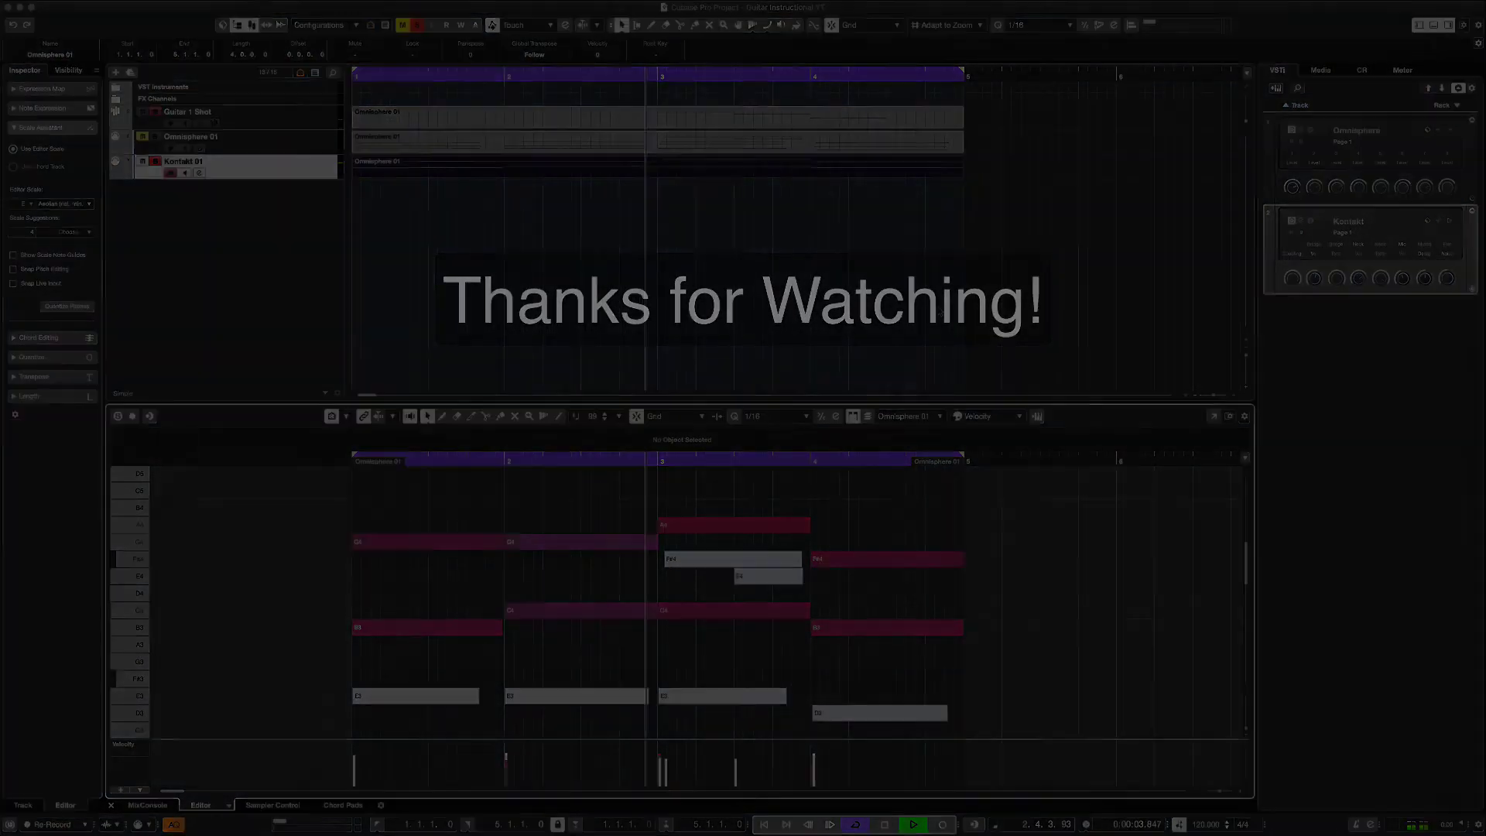